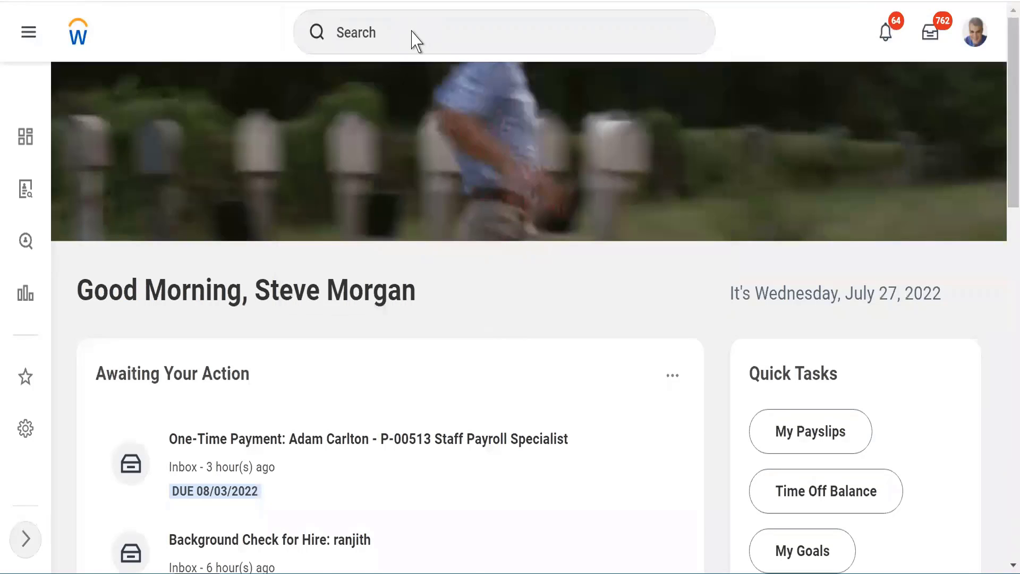
- Search for "cre allo plan" and open the Create Allowance Plan task
{"action": "scroll", "coordinate": [413, 37], "scroll_direction": "down", "scroll_amount": 9}
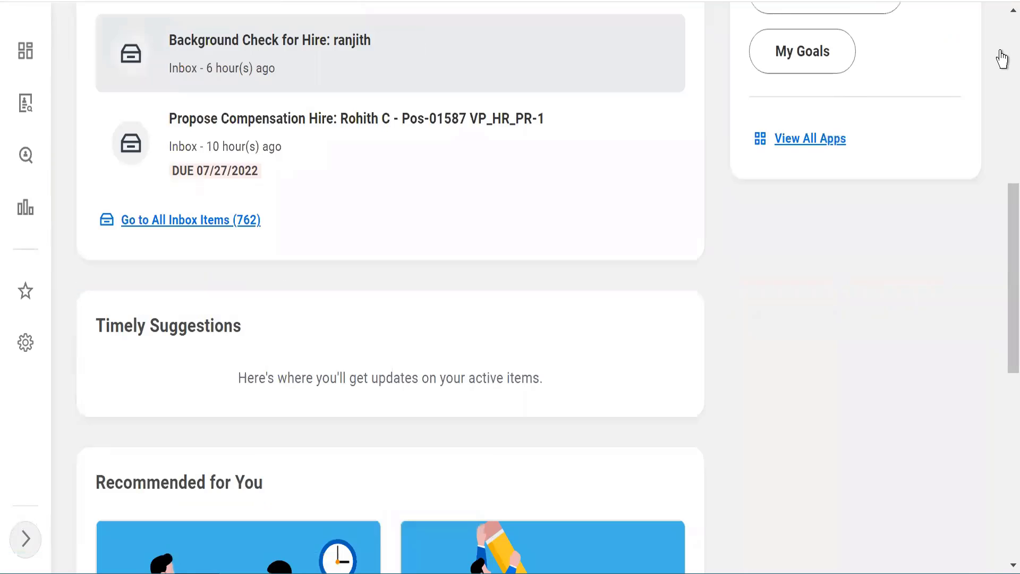
{"action": "scroll", "coordinate": [998, 119], "scroll_direction": "up", "scroll_amount": 9}
{"action": "left_click", "coordinate": [427, 37]}
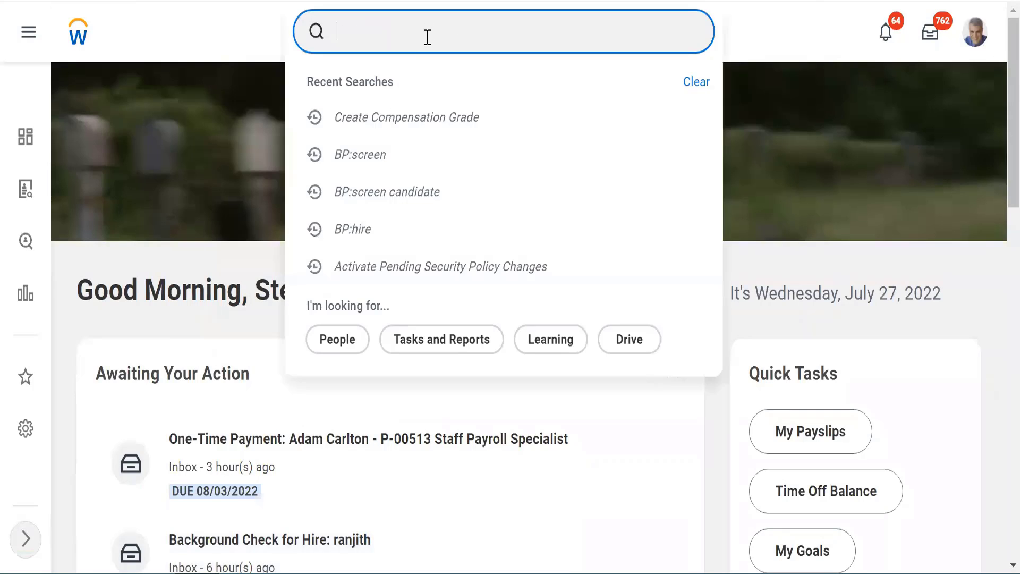
{"action": "type", "text": "cre allo "}
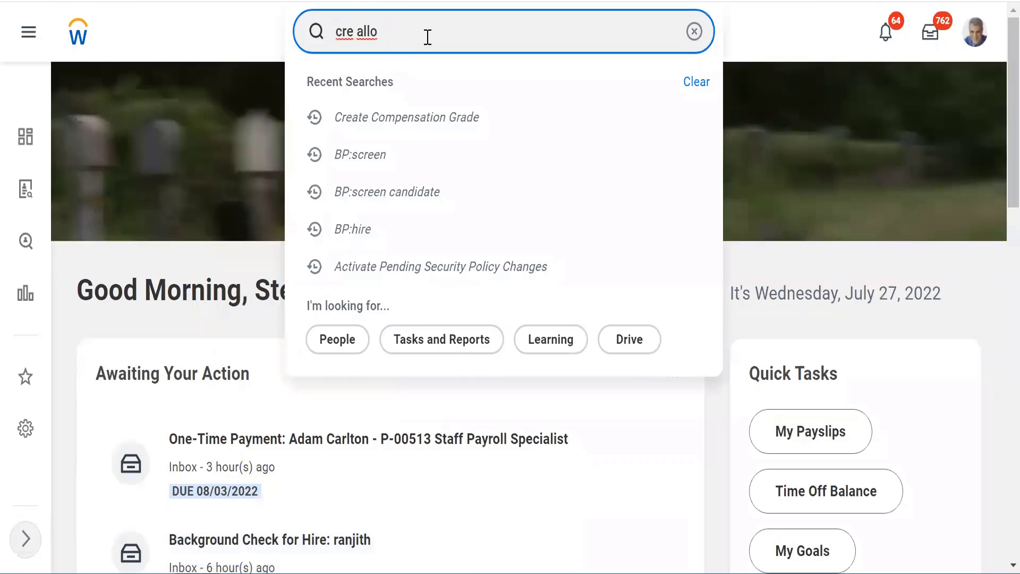
{"action": "type", "text": "plan"}
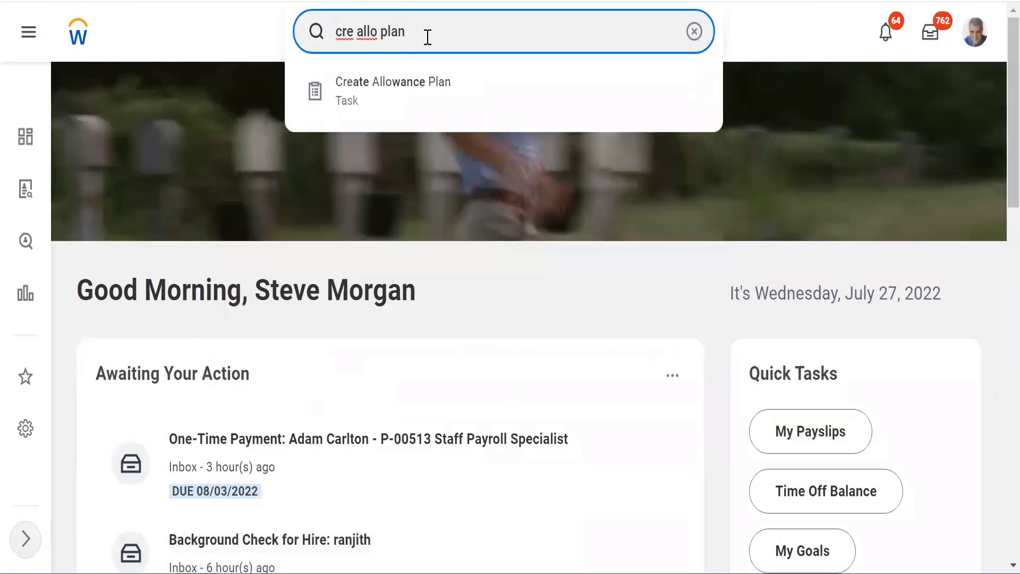
{"action": "left_click", "coordinate": [363, 93]}
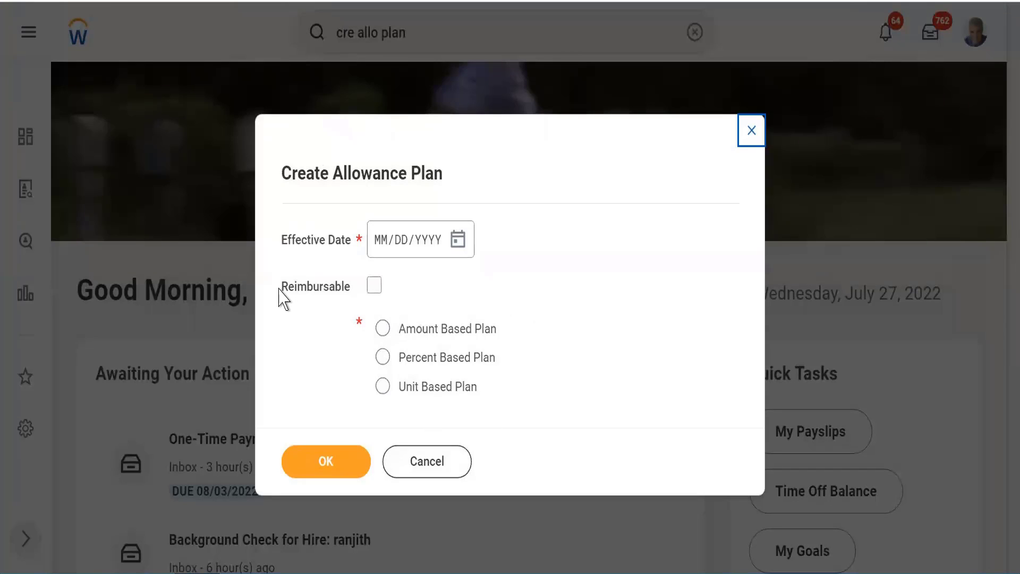
{"action": "left_click_drag", "start_coordinate": [280, 297], "coordinate": [353, 293]}
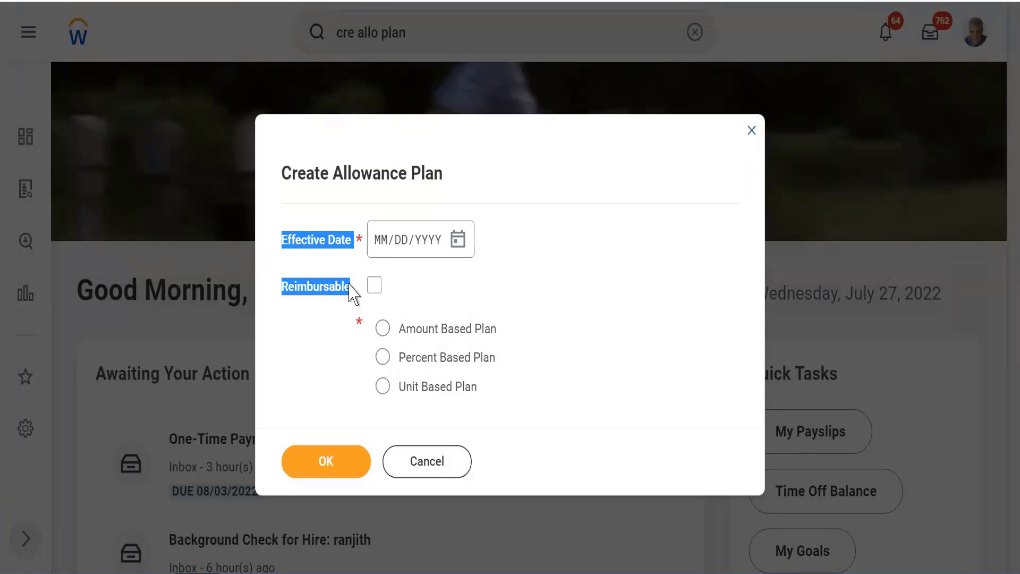
{"action": "left_click", "coordinate": [335, 328]}
{"action": "left_click", "coordinate": [373, 286]}
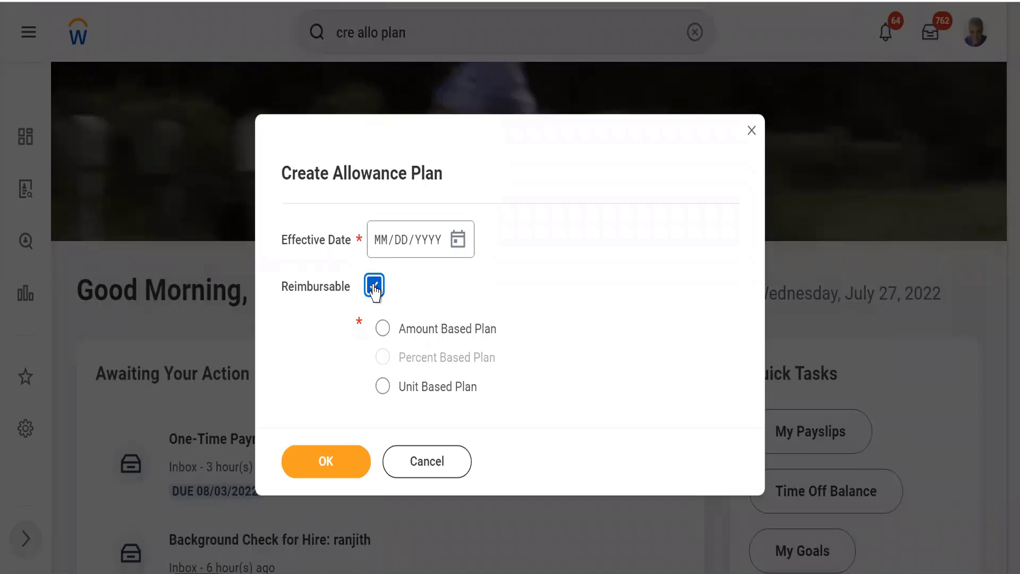
{"action": "left_click", "coordinate": [374, 290]}
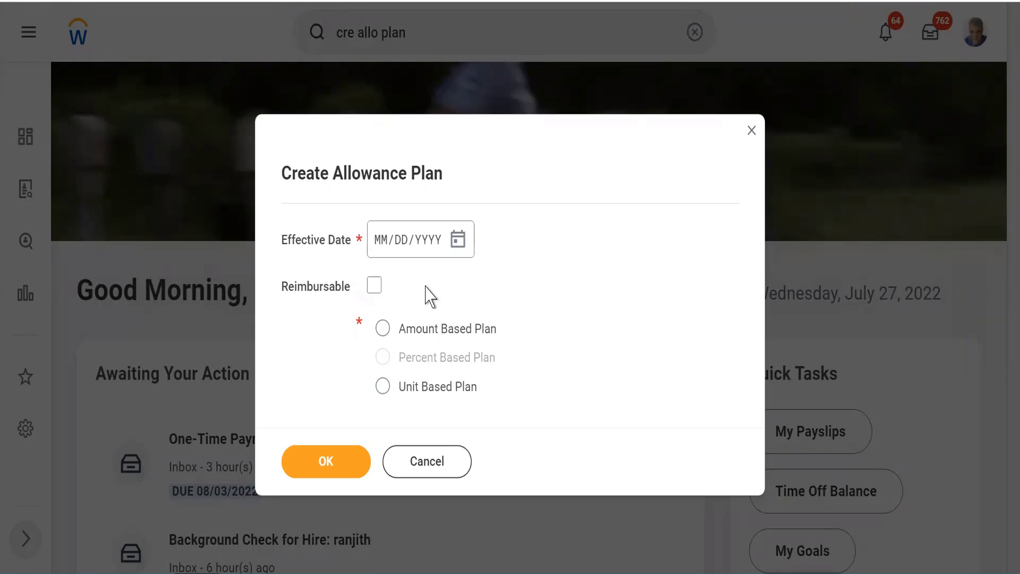
- Set the allowance plan's effective date to 07/27/2022, choose Amount Based Plan and continue to the plan details
{"action": "left_click", "coordinate": [457, 241]}
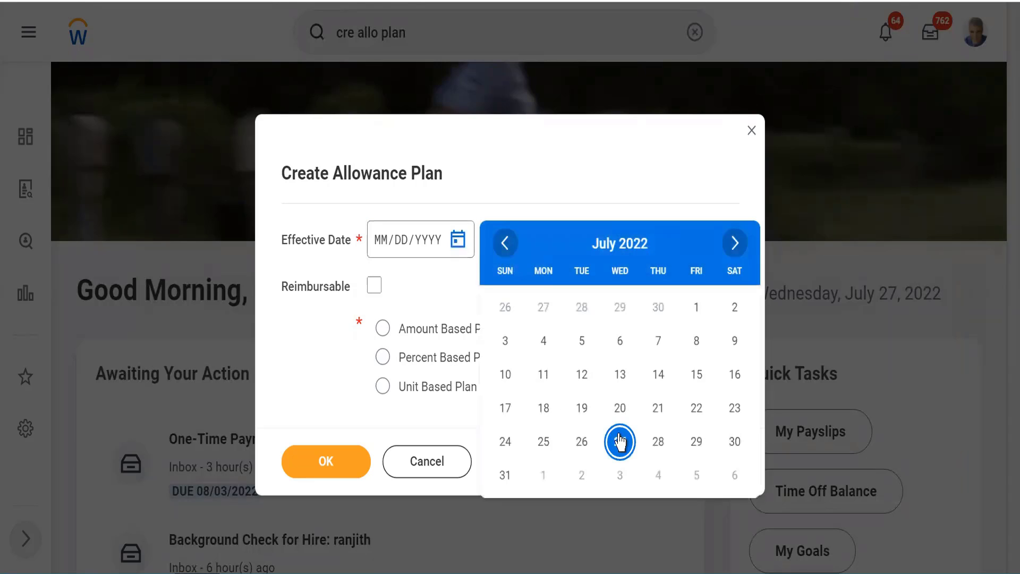
{"action": "left_click", "coordinate": [620, 441]}
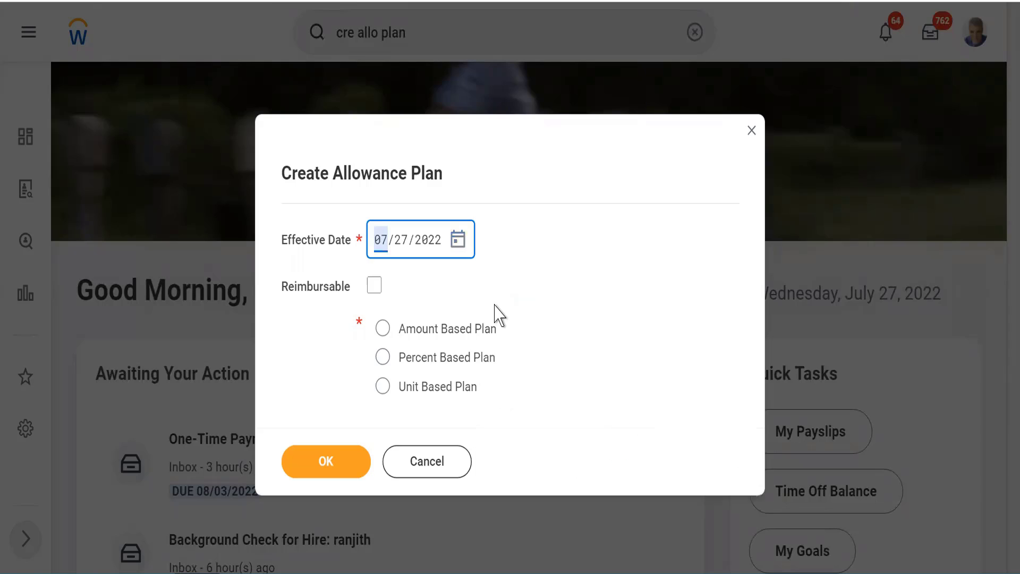
{"action": "left_click", "coordinate": [381, 334]}
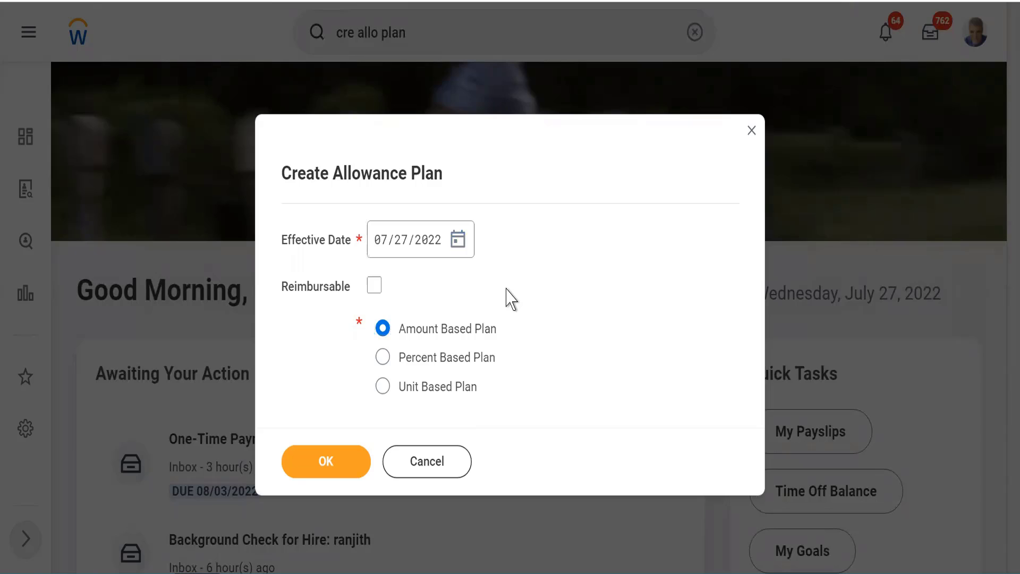
{"action": "left_click", "coordinate": [313, 471]}
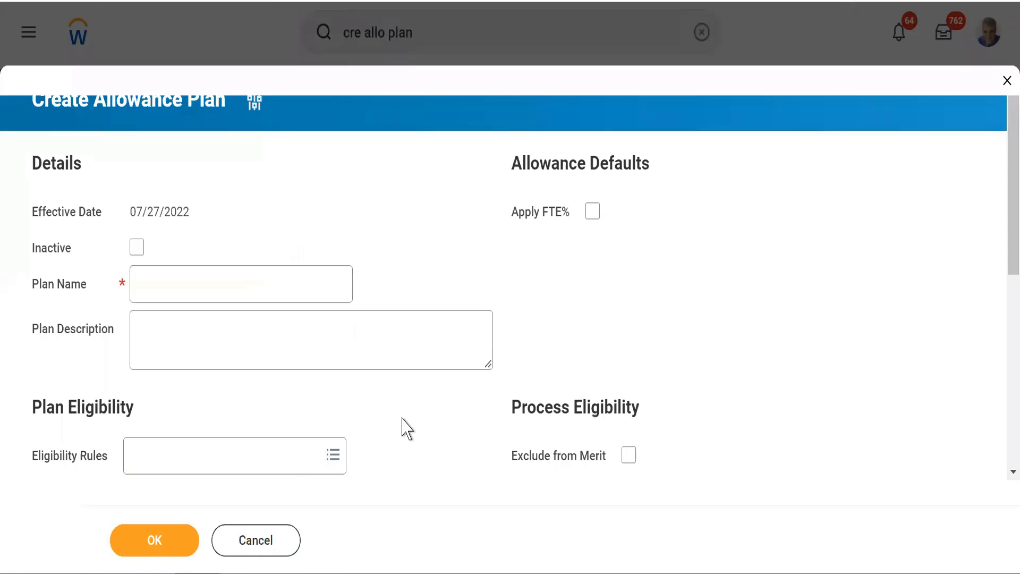
- Name the allowance plan "WLE7_Performance Bonus"
{"action": "left_click", "coordinate": [185, 277]}
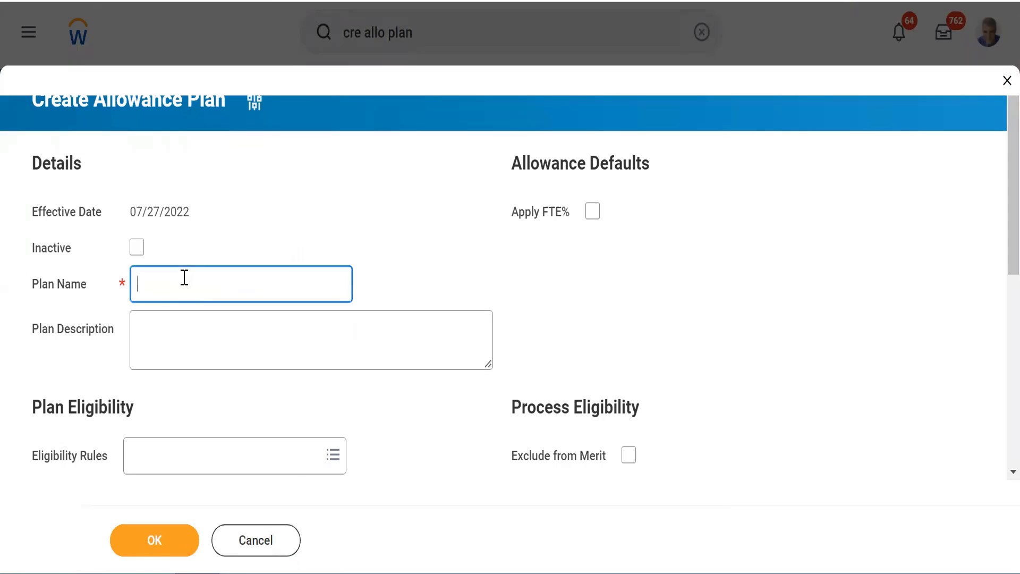
{"action": "type", "text": "WLE7_Performance Bonus"}
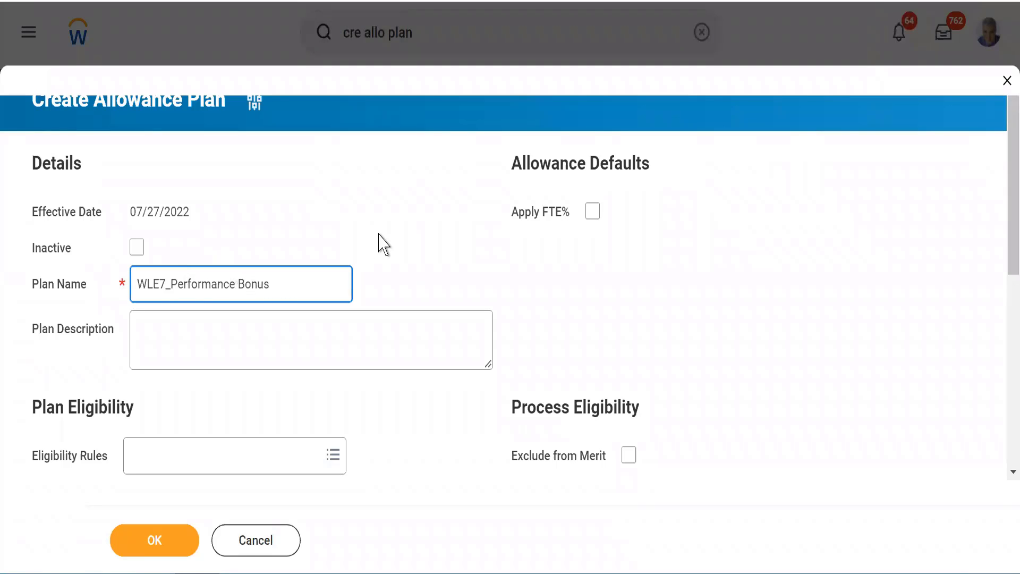
{"action": "left_click", "coordinate": [382, 244]}
- Search the eligibility rules for "WLE7_" and assign WLE7_Account Executive to the plan
{"action": "scroll", "coordinate": [382, 244], "scroll_direction": "down", "scroll_amount": 4}
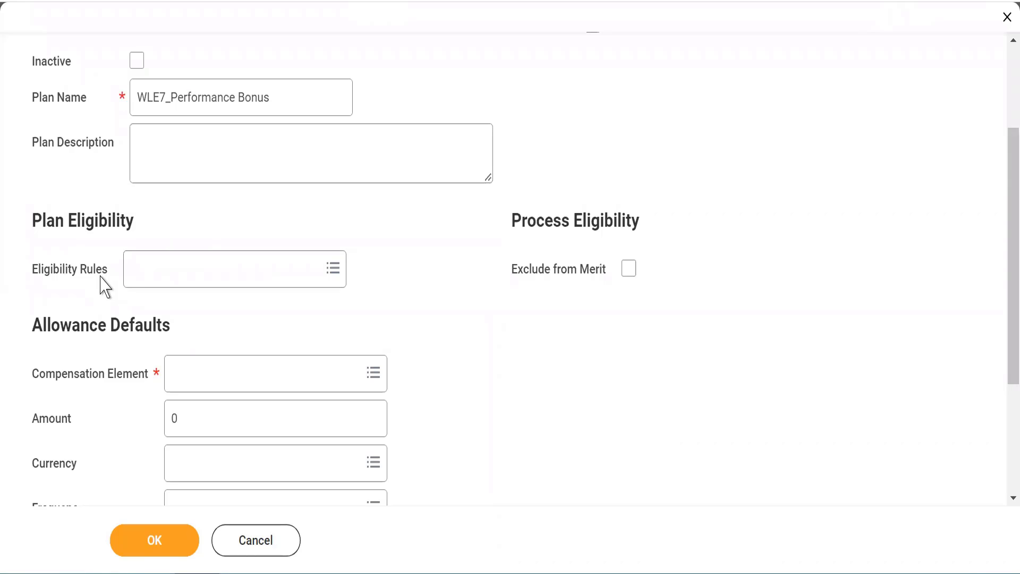
{"action": "left_click", "coordinate": [149, 267]}
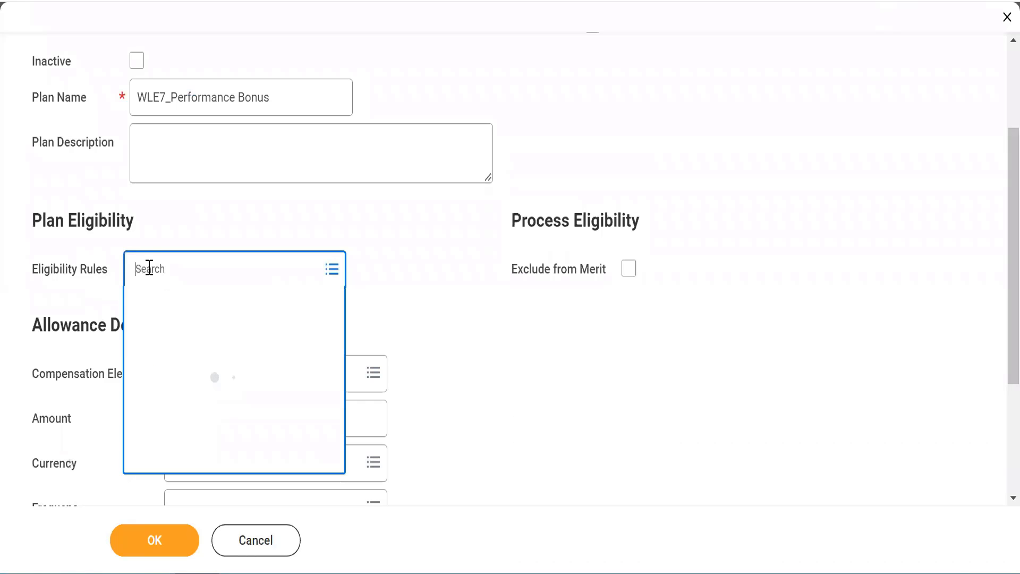
{"action": "type", "text": "WLE7_"}
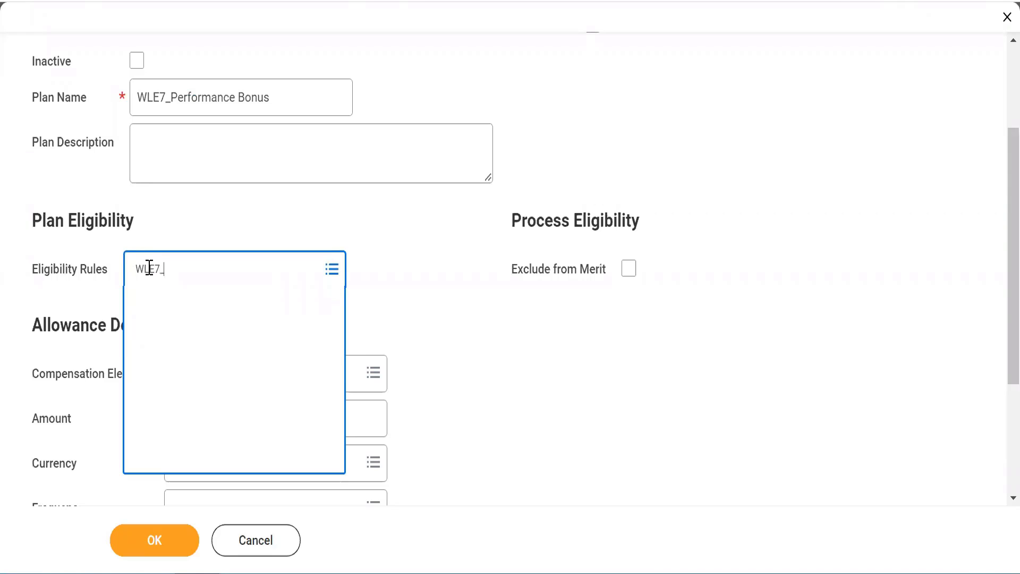
{"action": "key", "text": "Return"}
{"action": "left_click", "coordinate": [458, 344]}
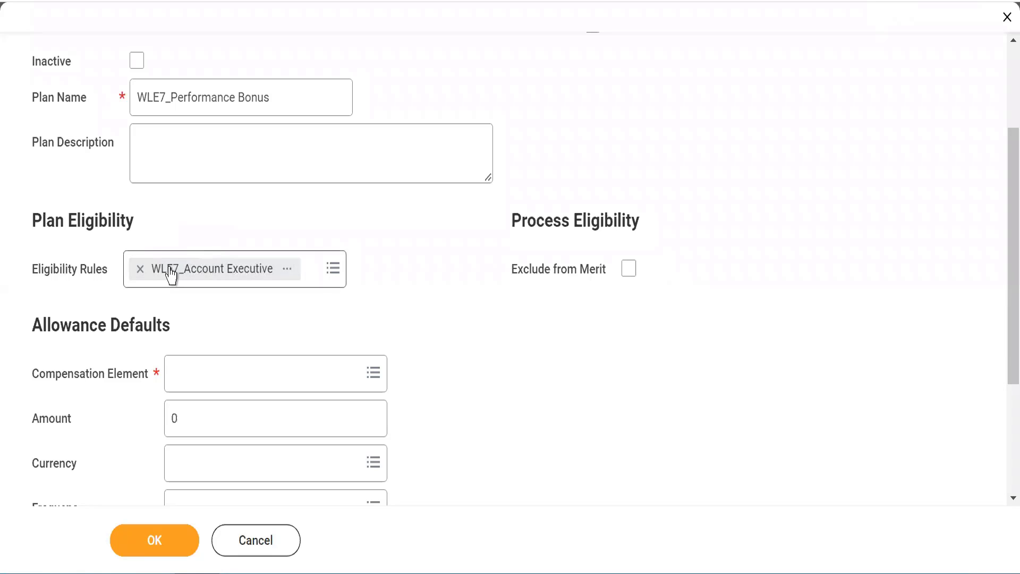
- Search for "base pay" and set the plan's compensation element to Base Pay
{"action": "left_click", "coordinate": [190, 372]}
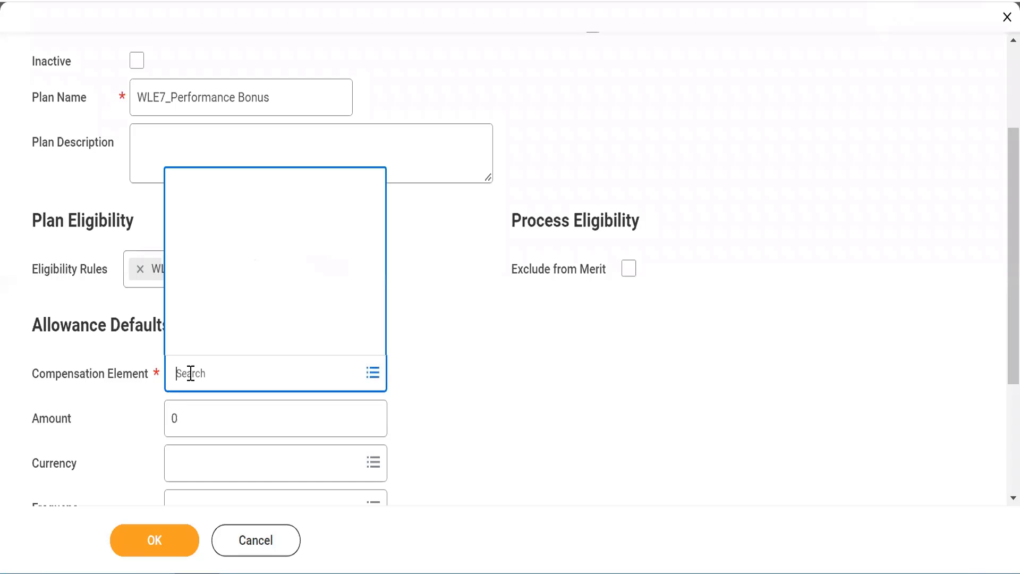
{"action": "type", "text": "base p"}
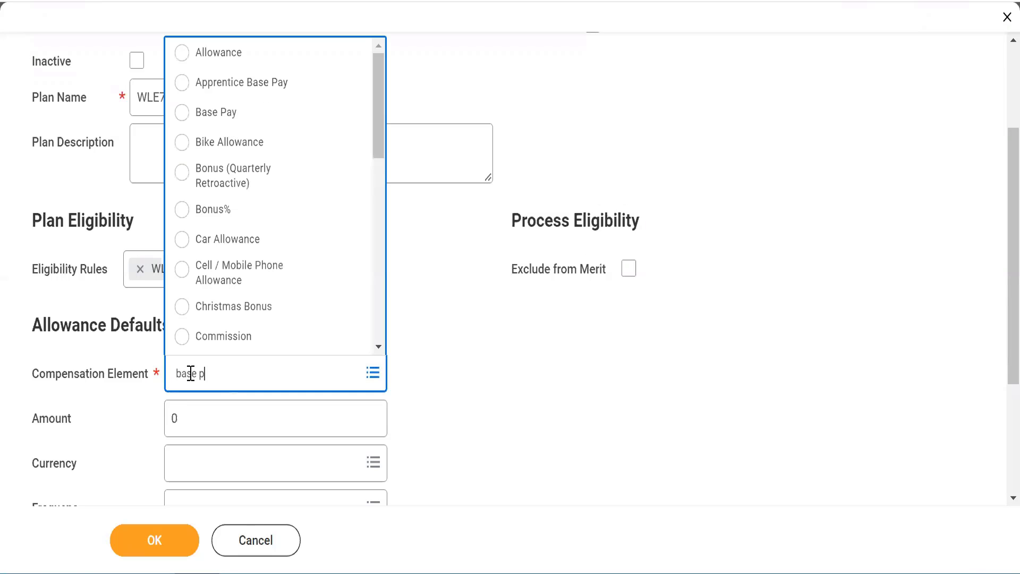
{"action": "type", "text": "ay"}
{"action": "key", "text": "Return"}
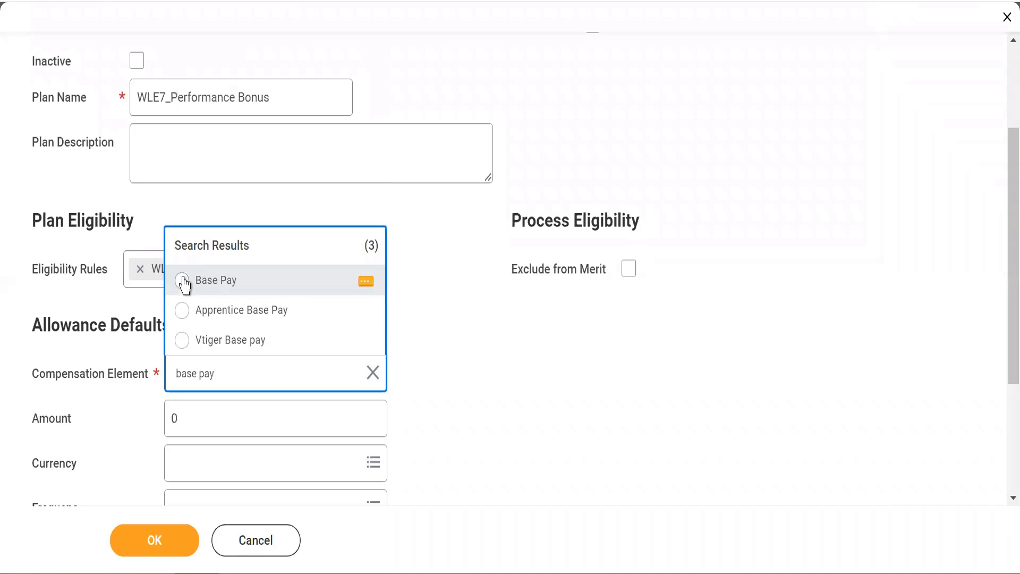
{"action": "left_click", "coordinate": [183, 281]}
- Set the default allowance amount to 200000 and its currency to INR
{"action": "scroll", "coordinate": [524, 403], "scroll_direction": "down", "scroll_amount": 3}
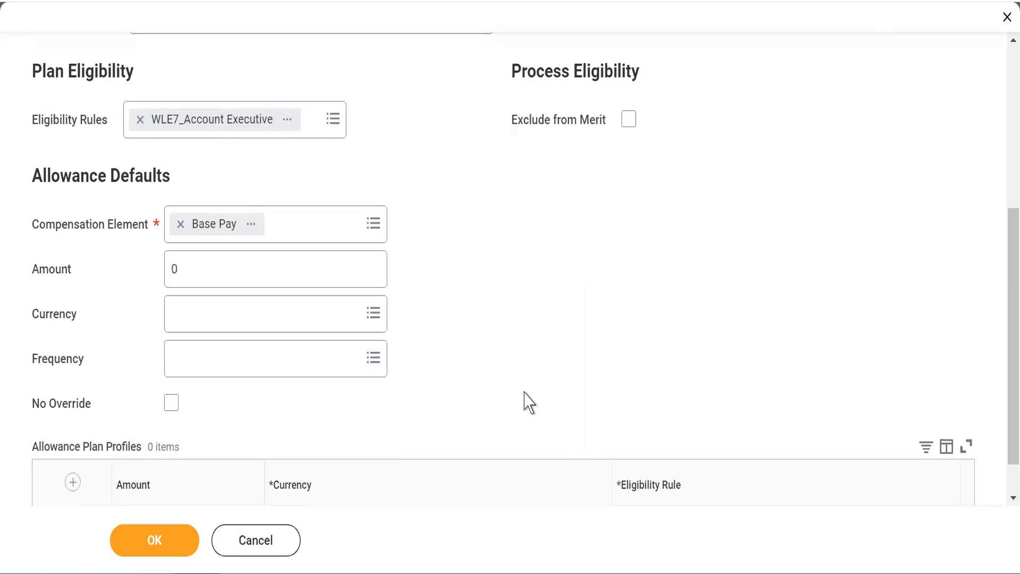
{"action": "left_click", "coordinate": [221, 273]}
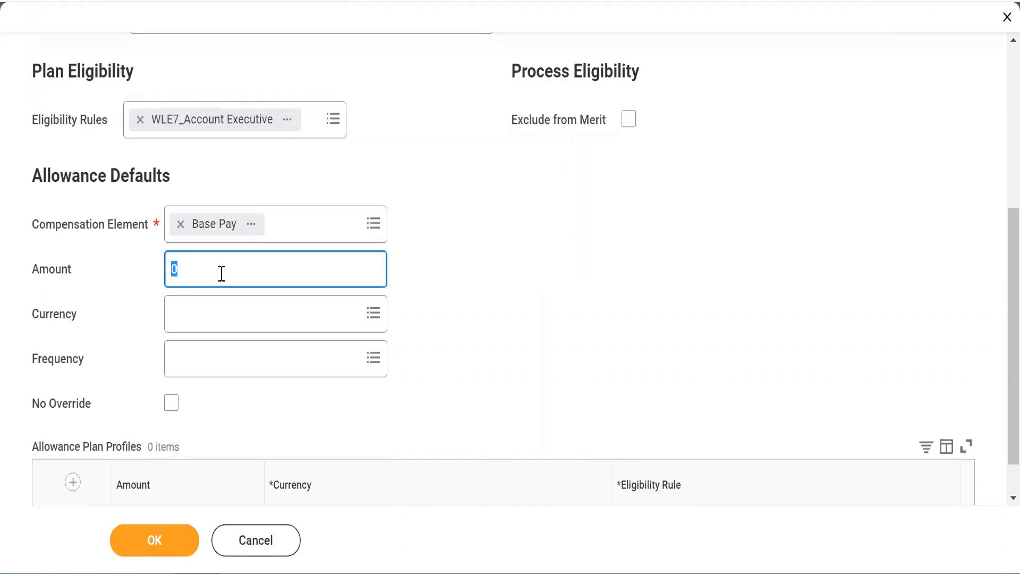
{"action": "type", "text": "200000"}
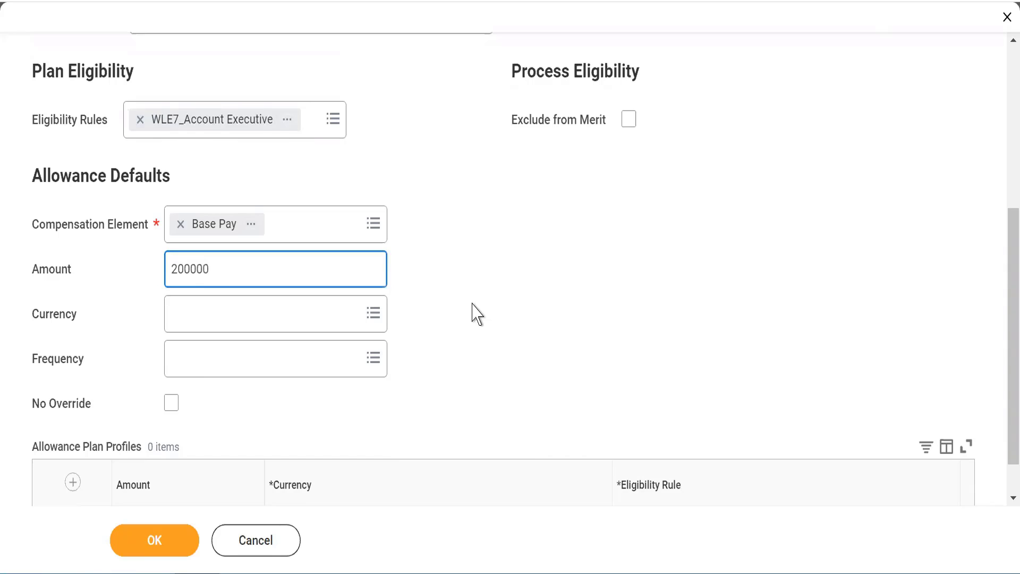
{"action": "left_click", "coordinate": [473, 304]}
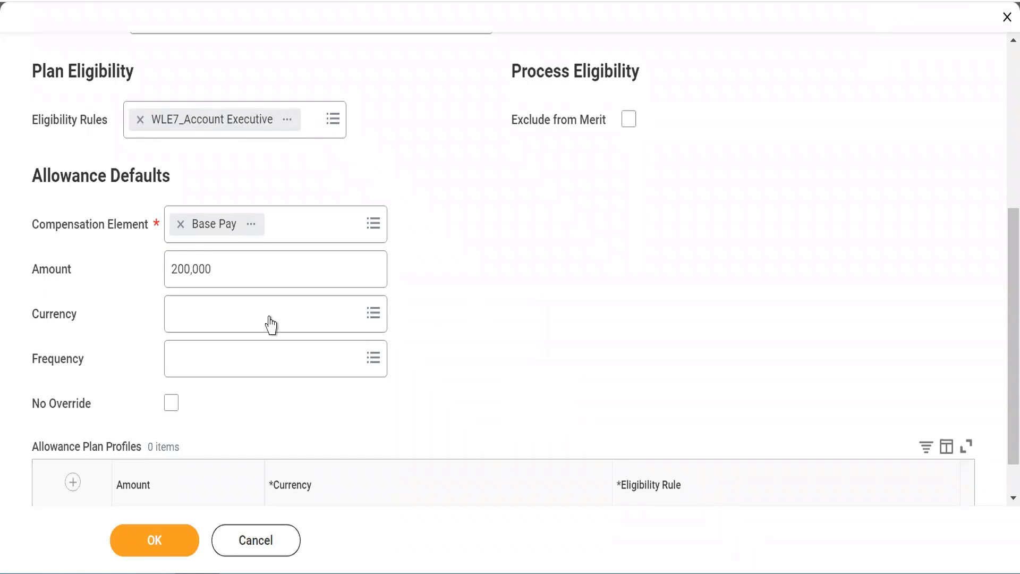
{"action": "left_click", "coordinate": [213, 314]}
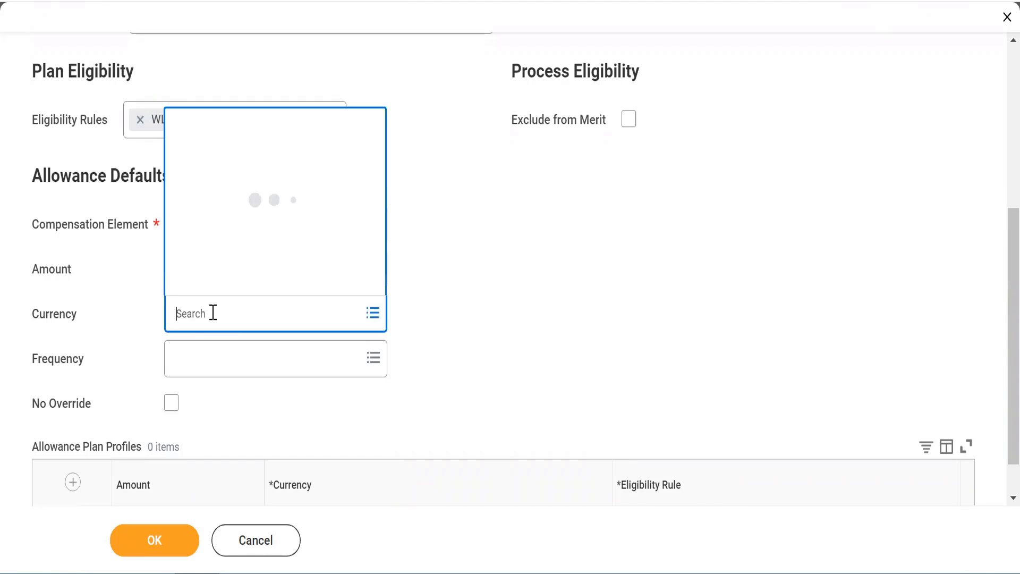
{"action": "type", "text": "inr"}
{"action": "key", "text": "Return"}
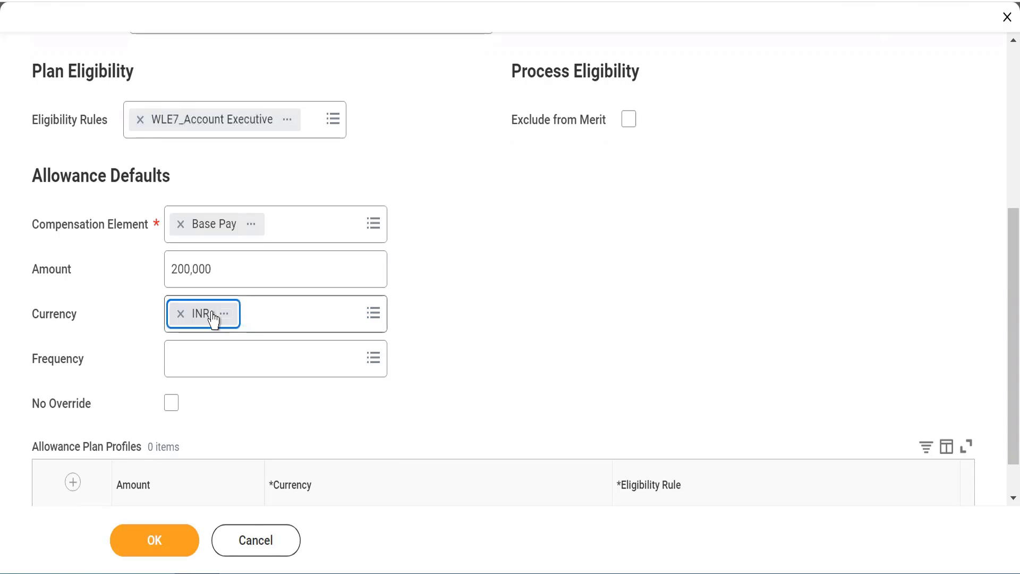
- Set the allowance frequency to Annual and enable No Override
{"action": "left_click", "coordinate": [191, 359]}
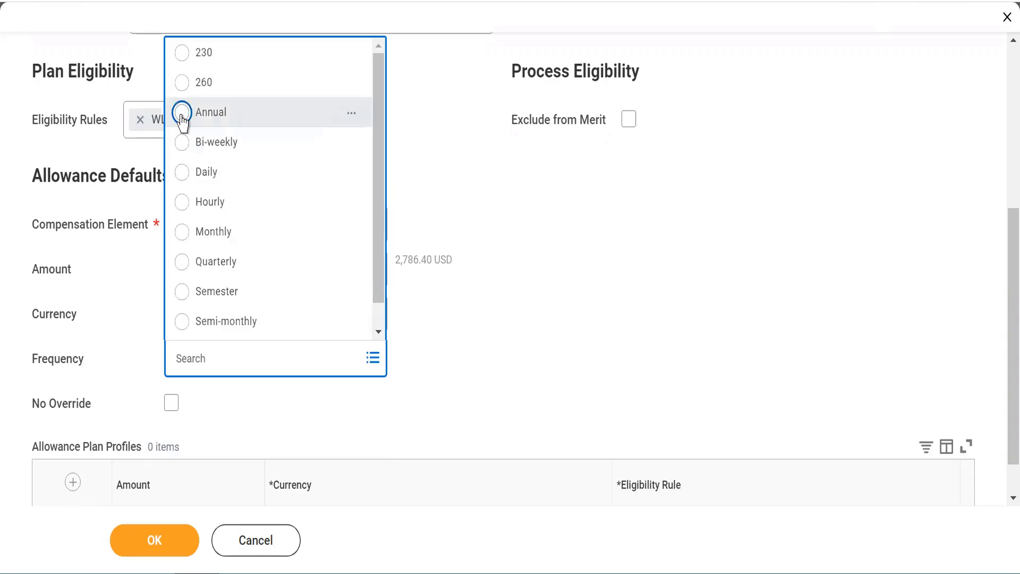
{"action": "left_click", "coordinate": [182, 113]}
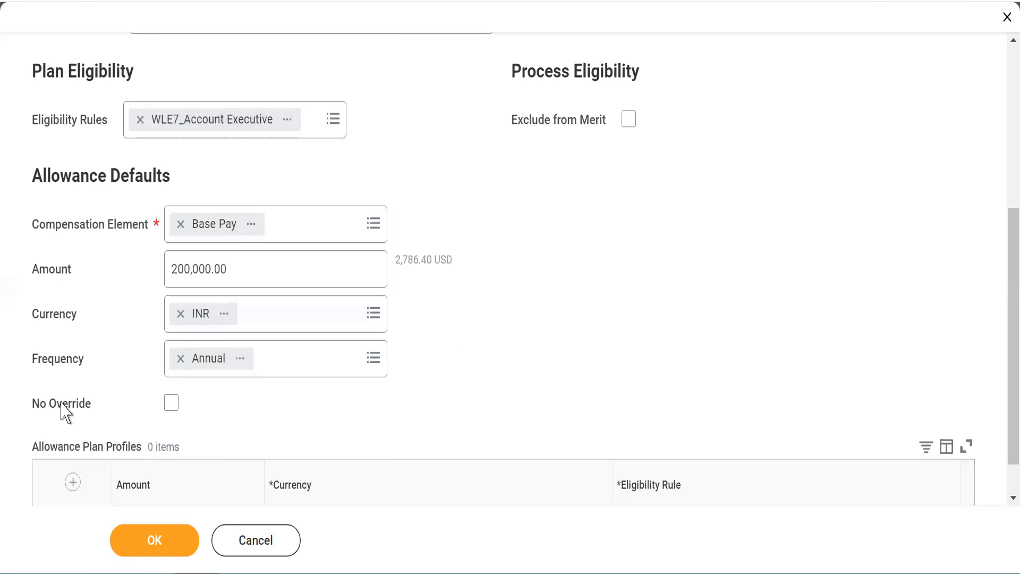
{"action": "left_click", "coordinate": [171, 402]}
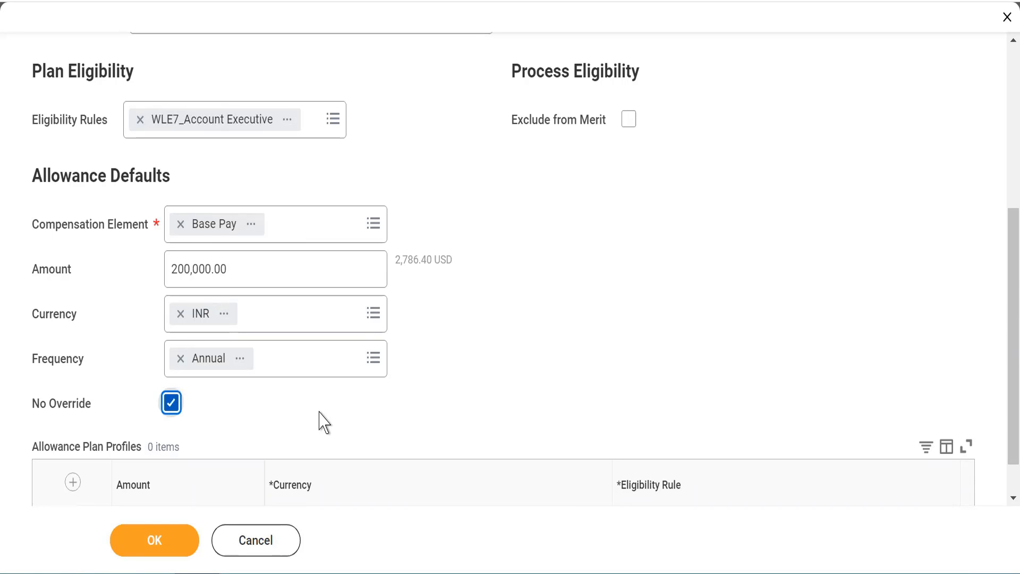
- Enable Apply FTE% in the plan's allowance defaults
{"action": "scroll", "coordinate": [322, 420], "scroll_direction": "up", "scroll_amount": 3}
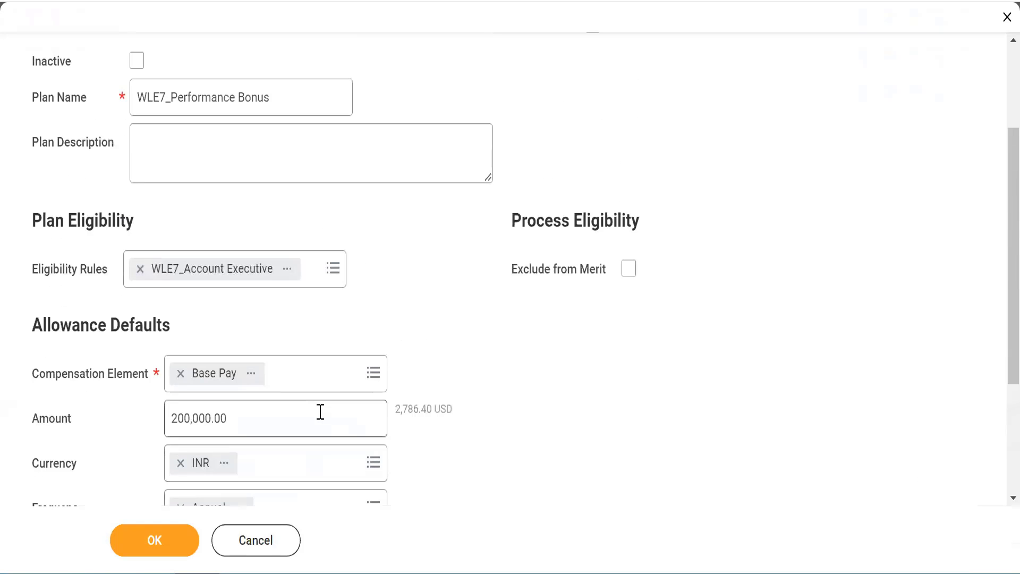
{"action": "mouse_move", "coordinate": [323, 422]}
{"action": "scroll", "coordinate": [340, 398], "scroll_direction": "up", "scroll_amount": 2}
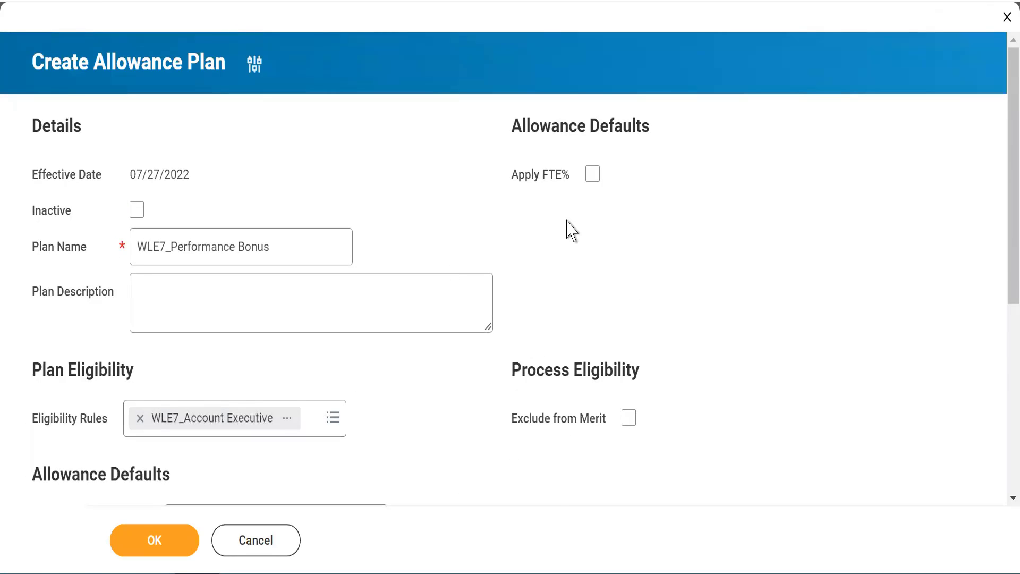
{"action": "left_click", "coordinate": [591, 174]}
{"action": "scroll", "coordinate": [616, 302], "scroll_direction": "down", "scroll_amount": 3}
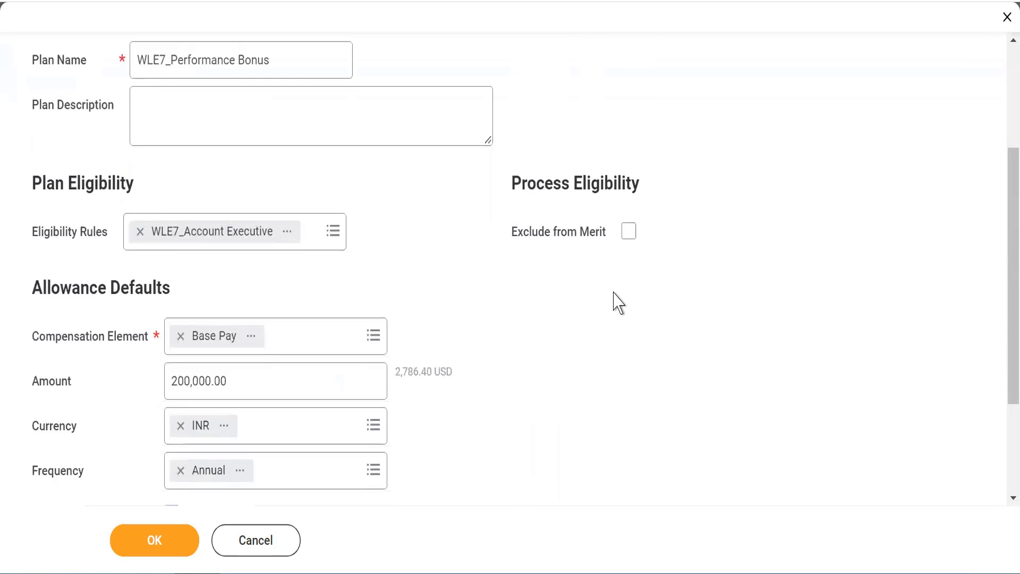
{"action": "left_click_drag", "start_coordinate": [507, 192], "coordinate": [651, 192]}
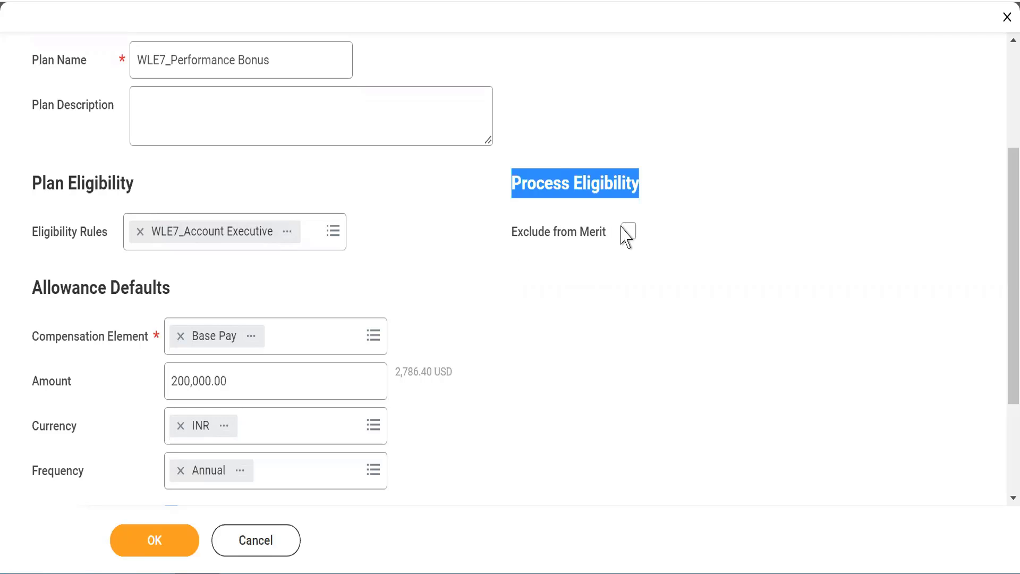
{"action": "left_click", "coordinate": [586, 254]}
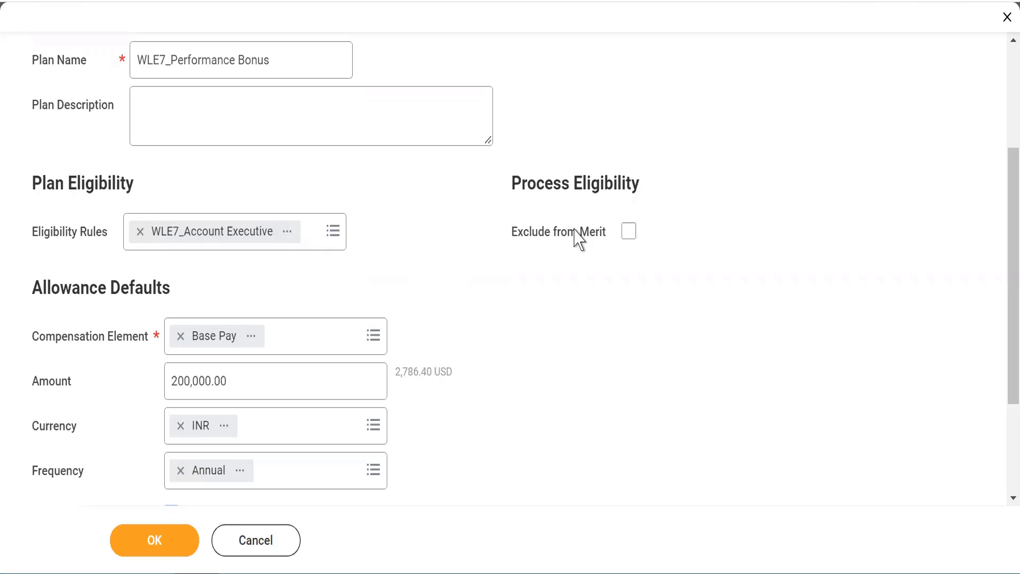
- Submit the WLE7_Performance Bonus allowance plan, check its saved details and close the summary
{"action": "double_click", "coordinate": [603, 232]}
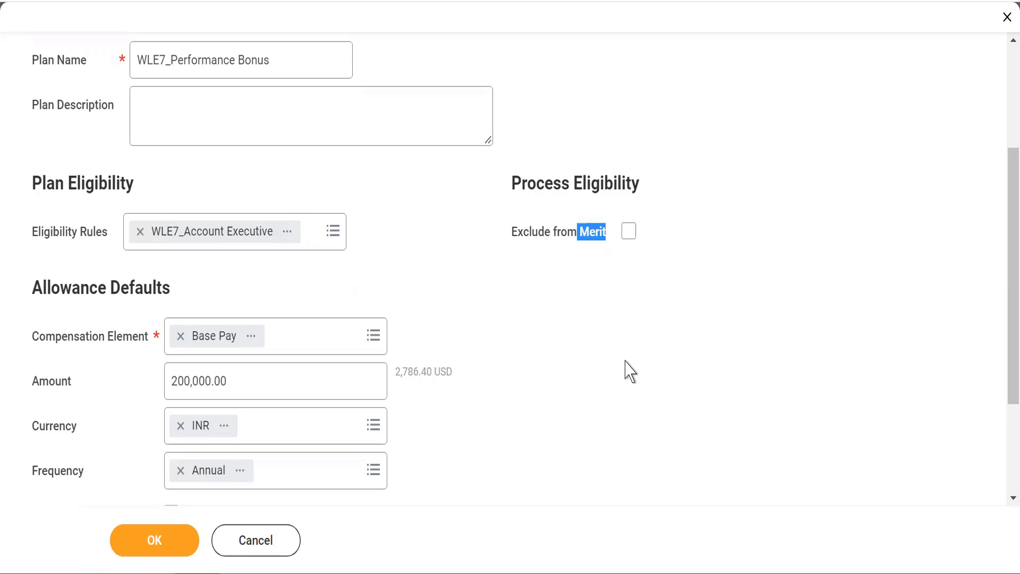
{"action": "left_click", "coordinate": [627, 371]}
{"action": "left_click", "coordinate": [159, 542]}
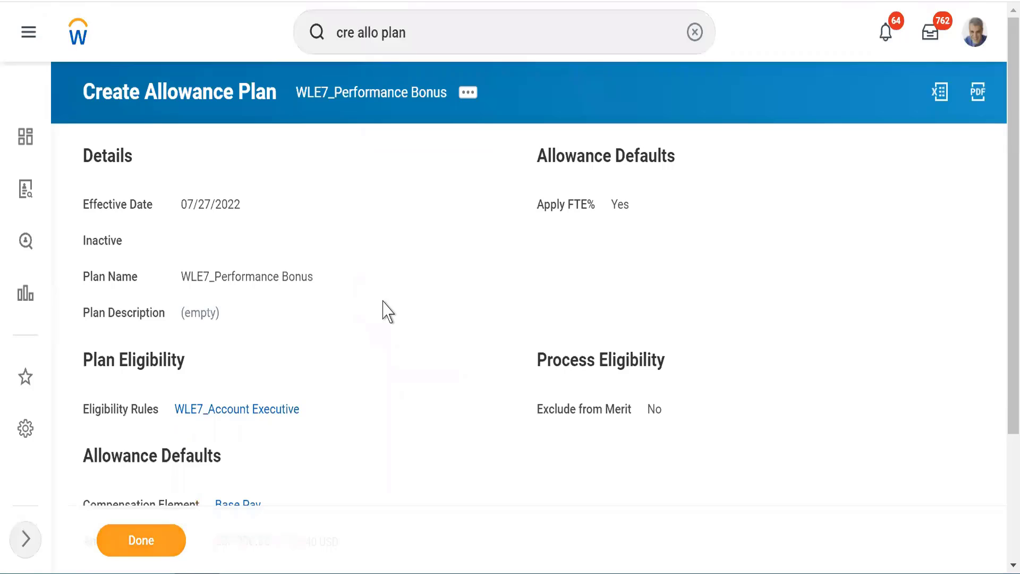
{"action": "scroll", "coordinate": [387, 311], "scroll_direction": "down", "scroll_amount": 2}
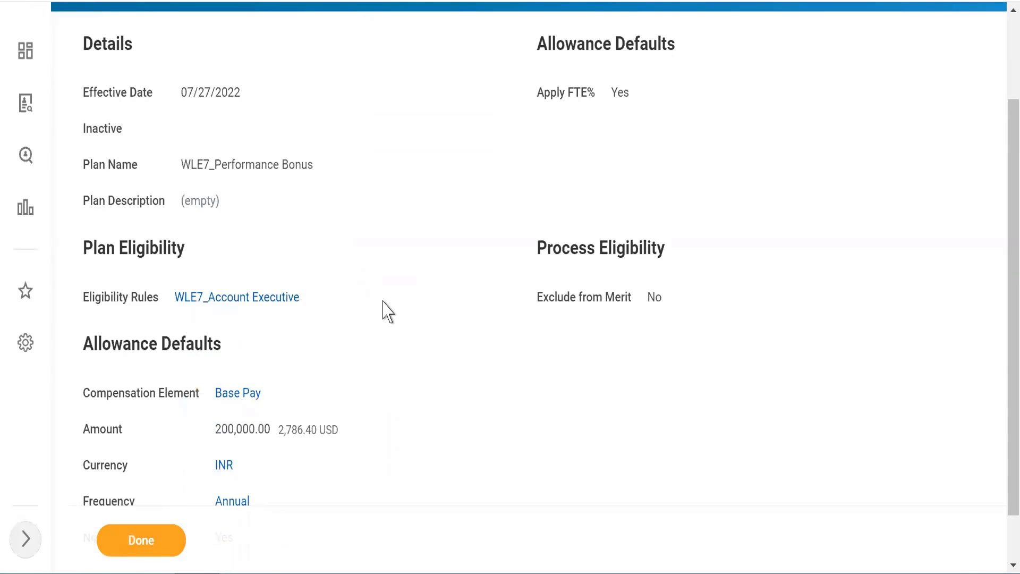
{"action": "scroll", "coordinate": [387, 310], "scroll_direction": "down", "scroll_amount": 1}
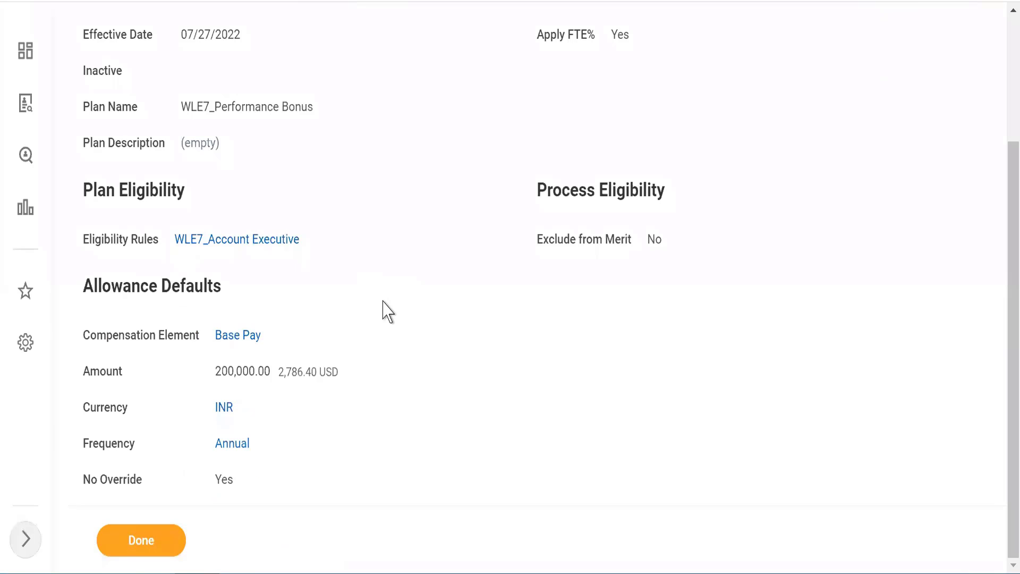
{"action": "scroll", "coordinate": [386, 311], "scroll_direction": "up", "scroll_amount": 3}
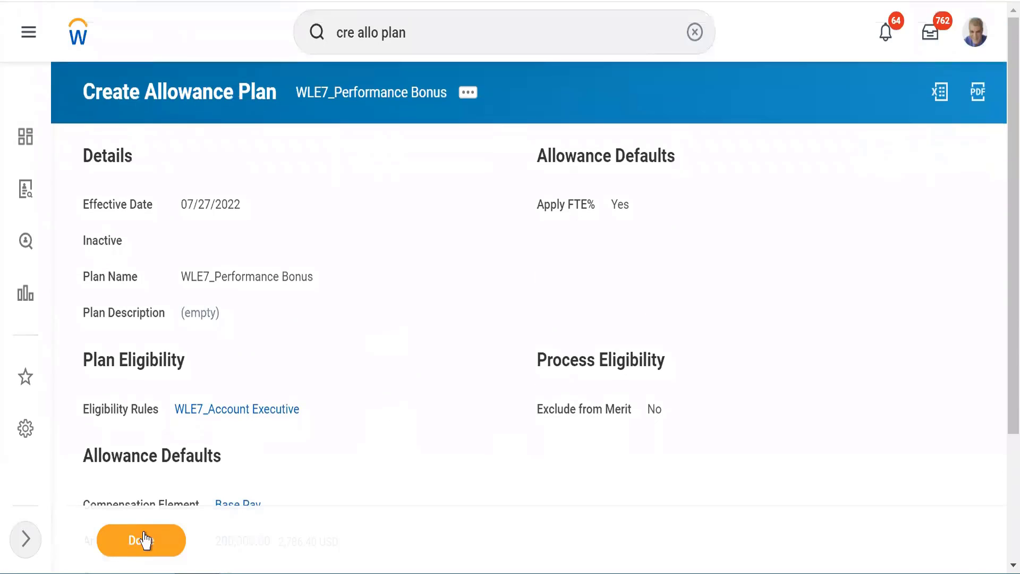
{"action": "left_click", "coordinate": [130, 542]}
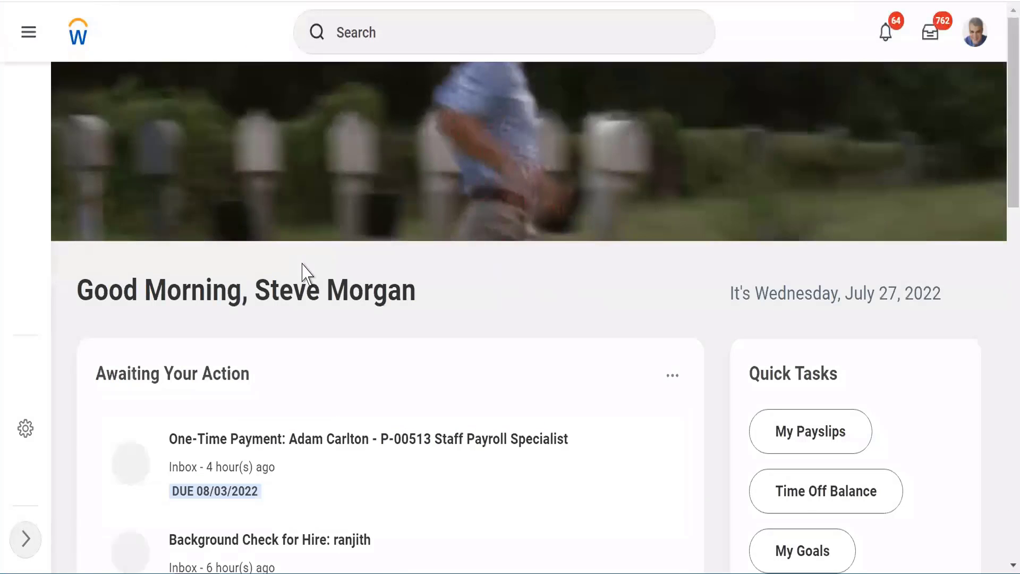
- Start another allowance plan from the recent Create Allowance Plan search, as a Percent Based Plan effective 07/27/2022
{"action": "left_click", "coordinate": [371, 30]}
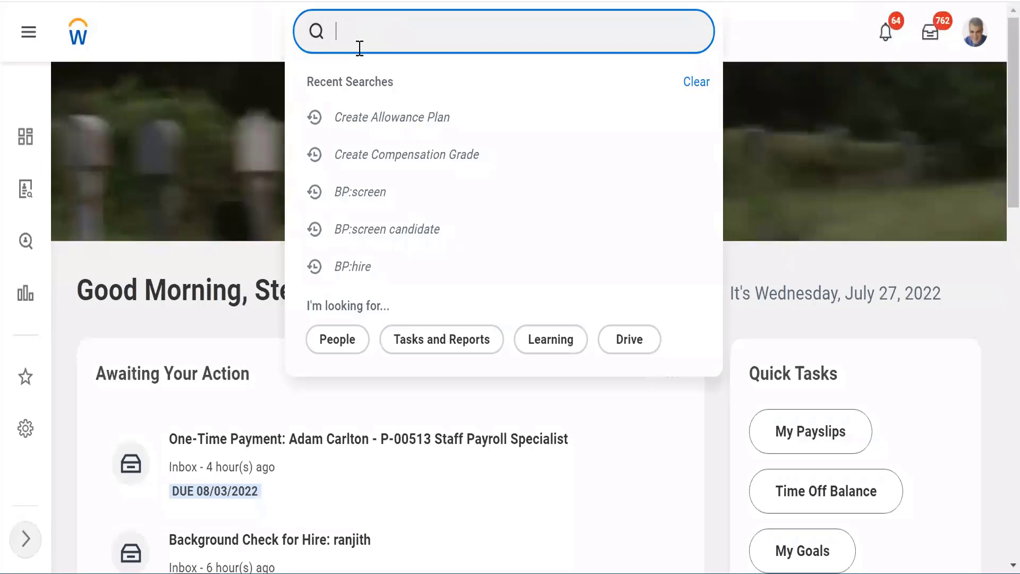
{"action": "left_click", "coordinate": [361, 123]}
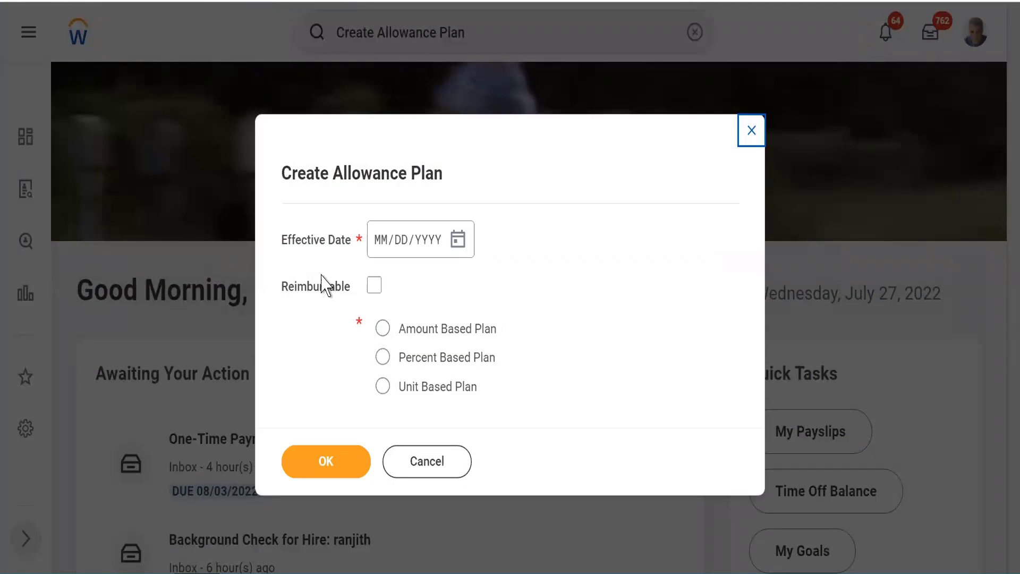
{"action": "left_click", "coordinate": [382, 357]}
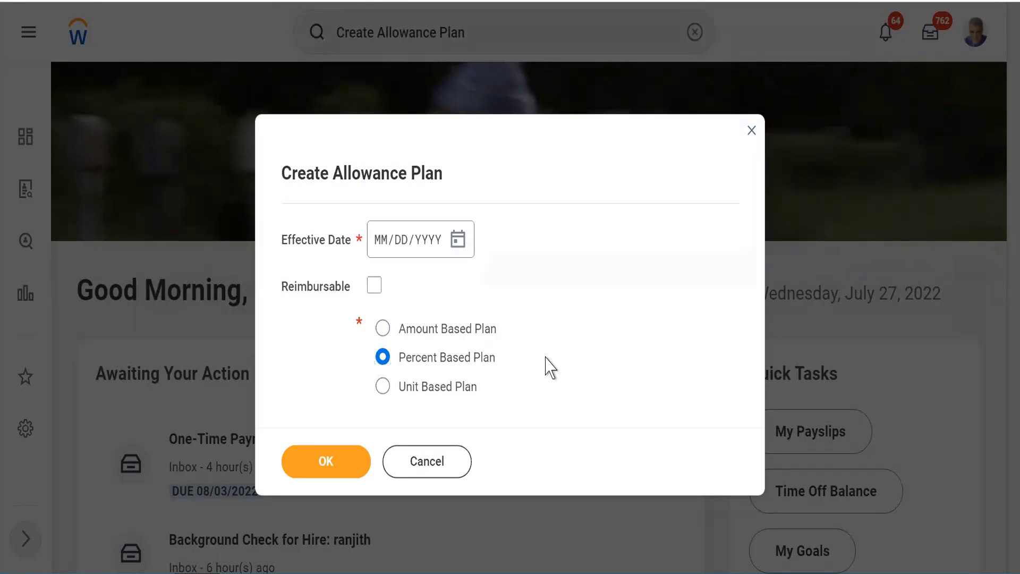
{"action": "left_click", "coordinate": [325, 461]}
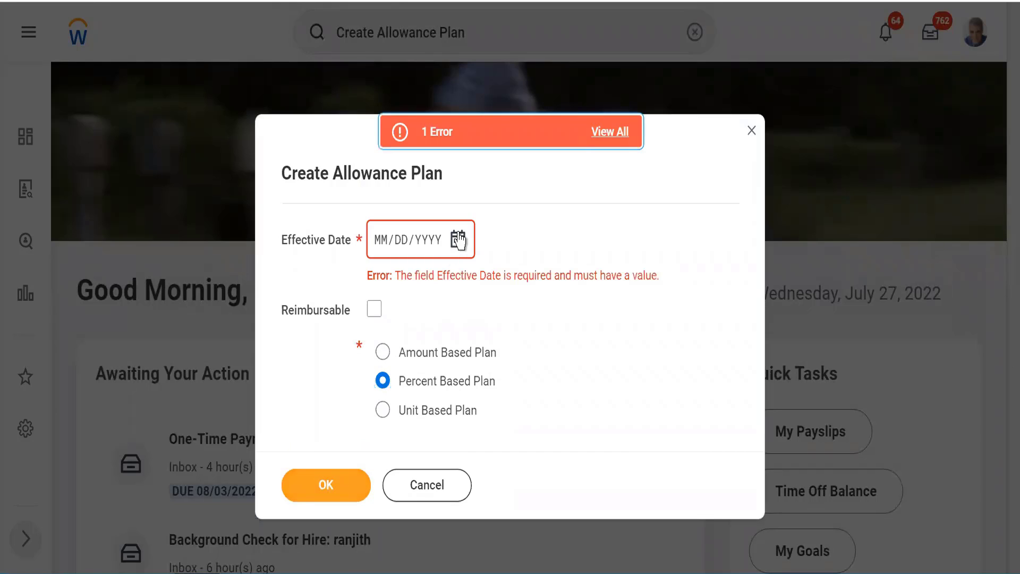
{"action": "left_click", "coordinate": [458, 240]}
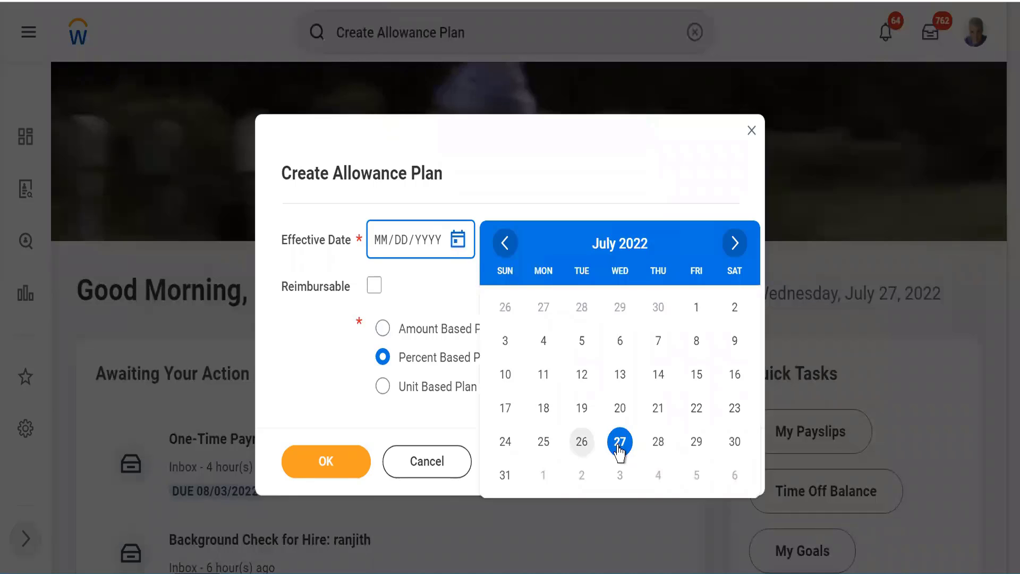
{"action": "left_click", "coordinate": [619, 445]}
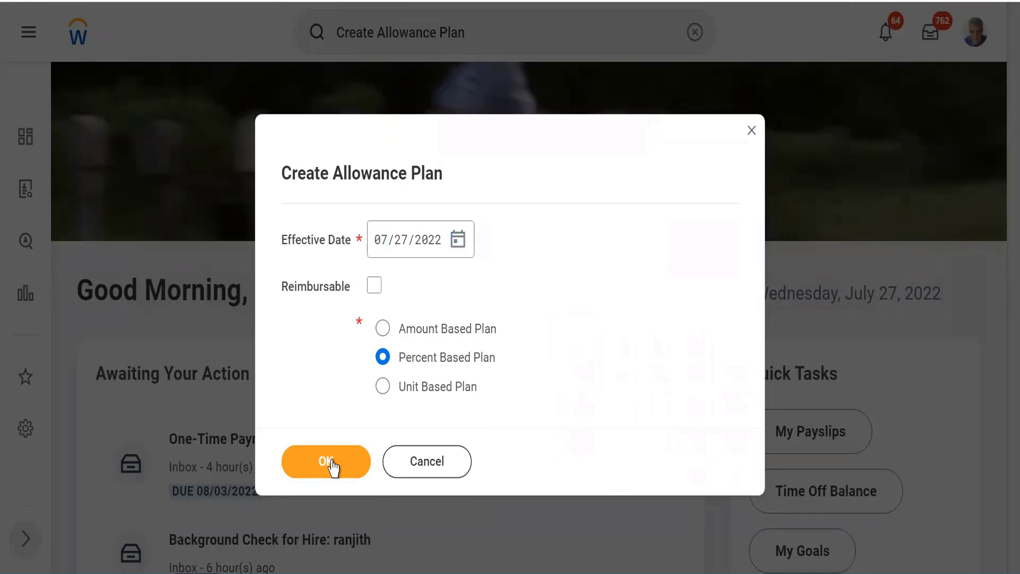
{"action": "left_click", "coordinate": [312, 467]}
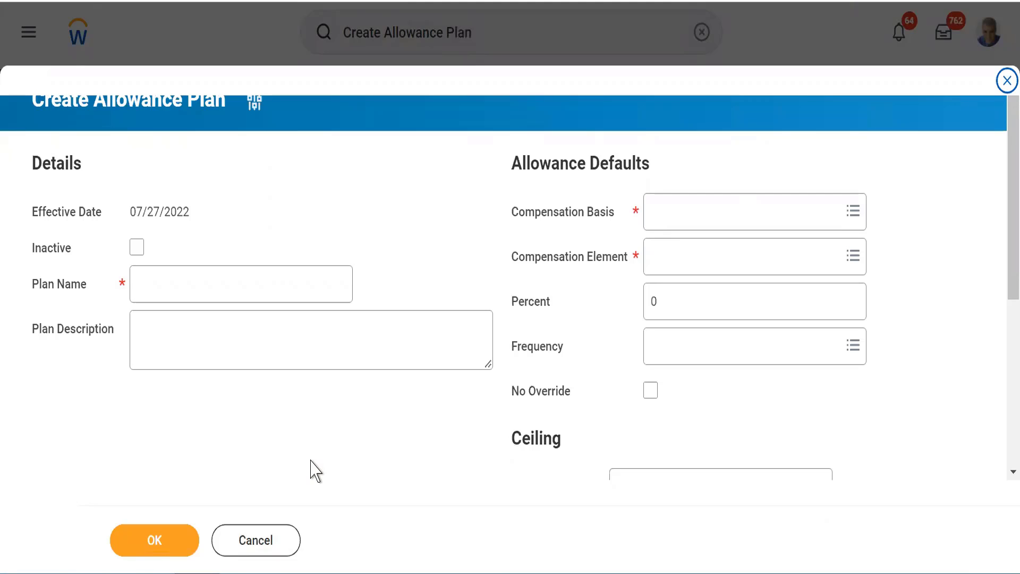
- Name the percent-based allowance plan WLE_Performance Bonus
{"action": "left_click", "coordinate": [162, 289]}
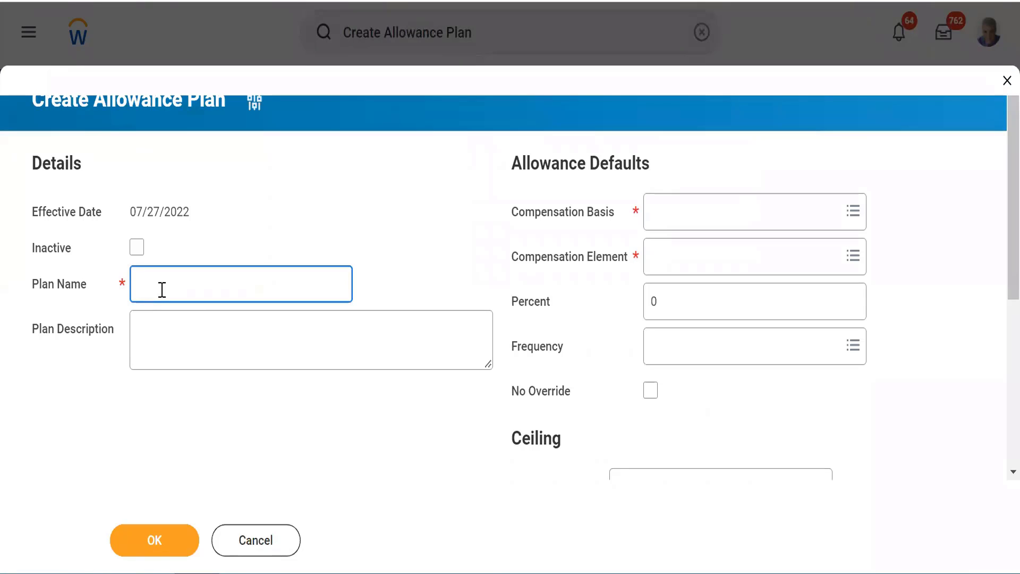
{"action": "type", "text": "WLE_ Performanc"}
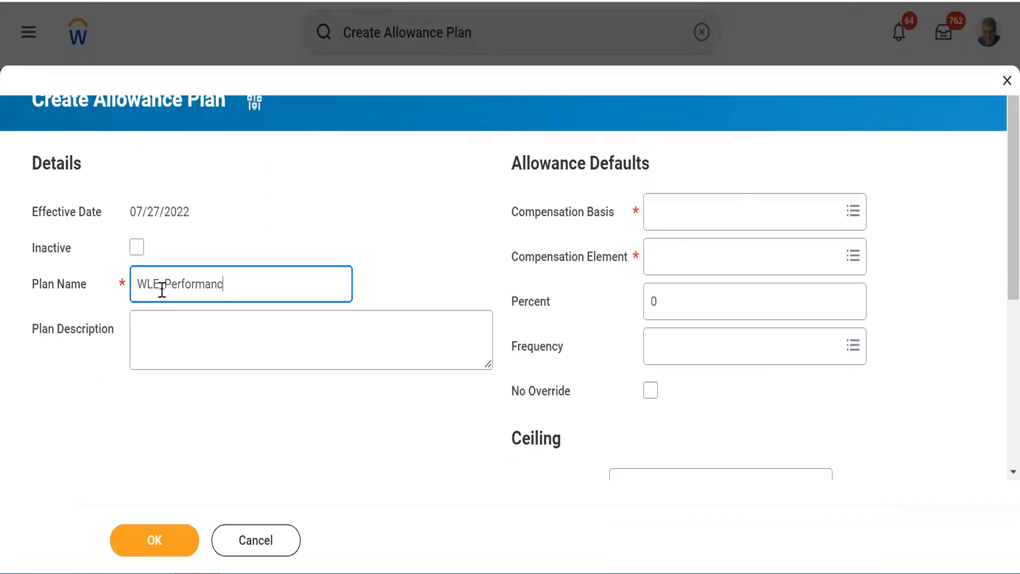
{"action": "type", "text": "e Bonus"}
{"action": "left_click", "coordinate": [304, 425]}
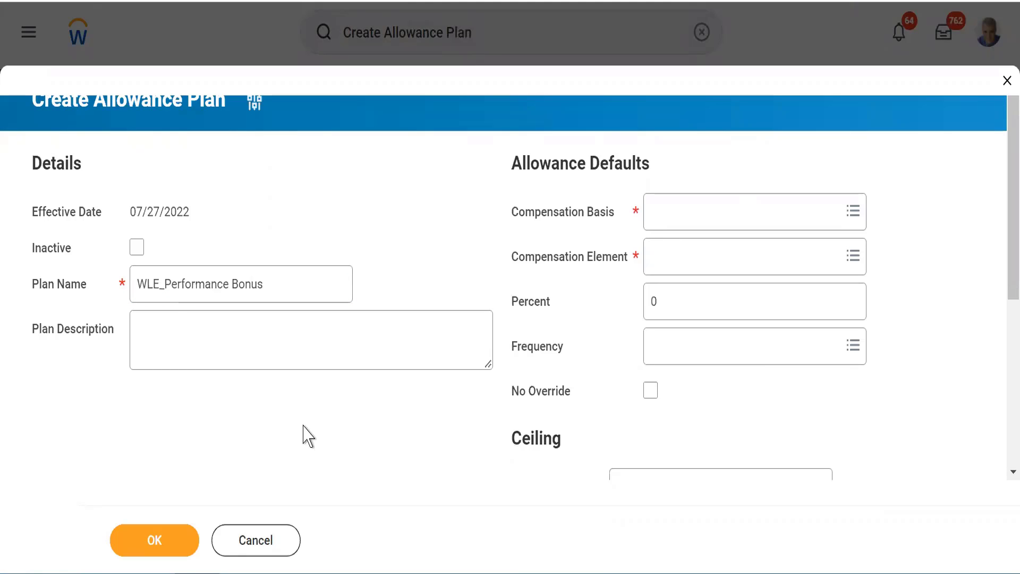
- Set the compensation basis in the plan's allowance defaults to Total Base Pay
{"action": "scroll", "coordinate": [305, 433], "scroll_direction": "down", "scroll_amount": 5}
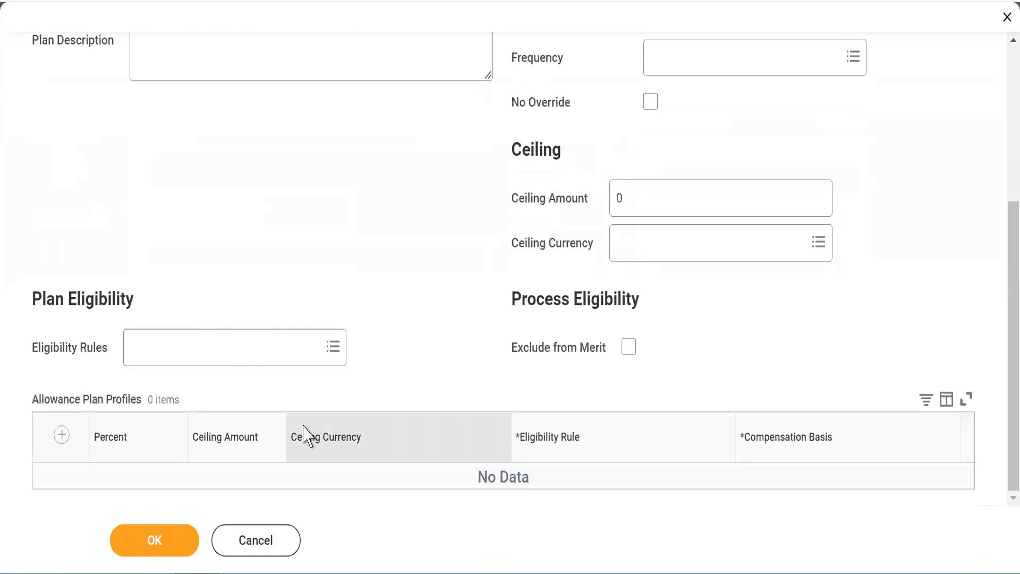
{"action": "scroll", "coordinate": [304, 433], "scroll_direction": "up", "scroll_amount": 1}
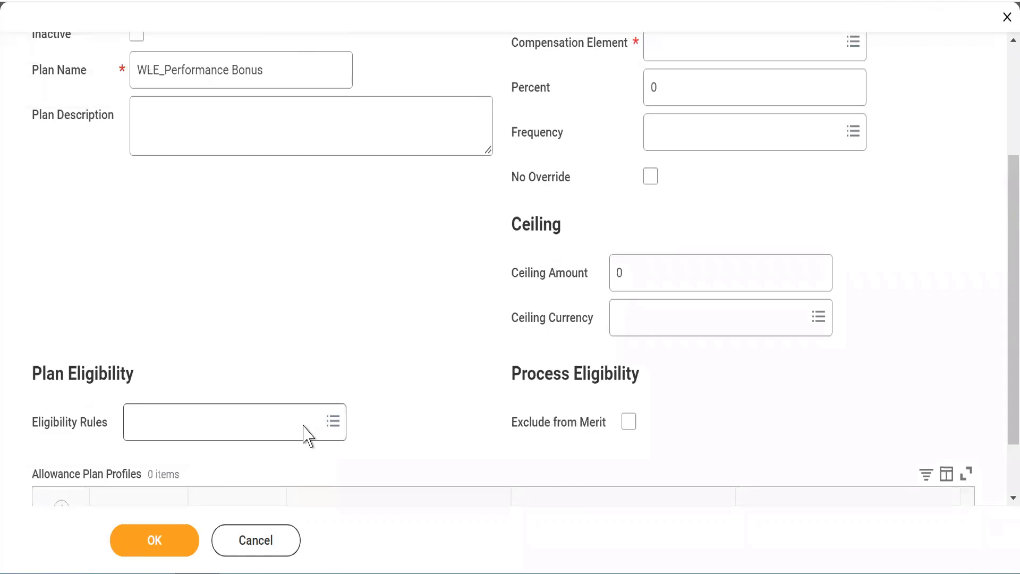
{"action": "scroll", "coordinate": [304, 433], "scroll_direction": "down", "scroll_amount": 1}
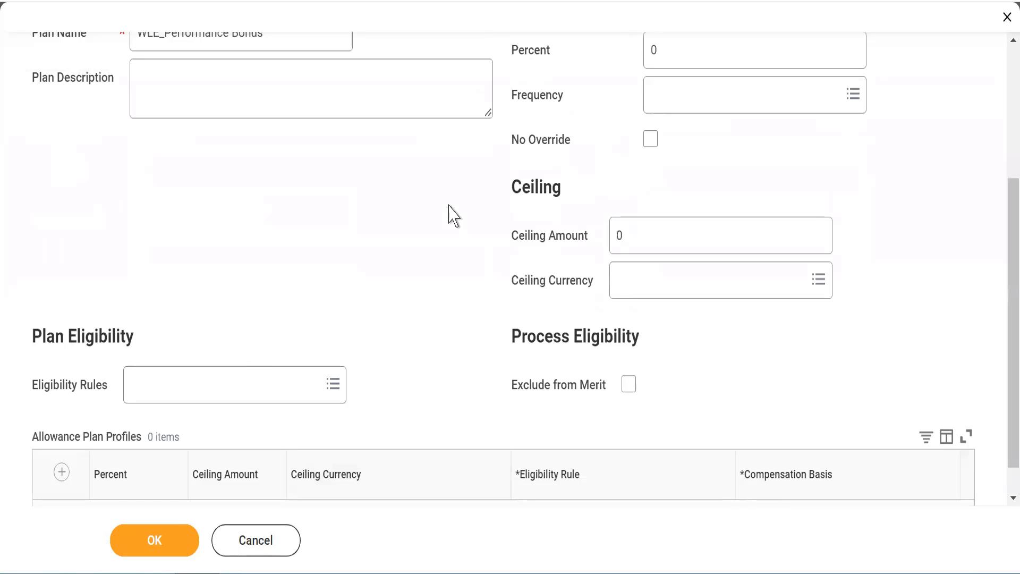
{"action": "scroll", "coordinate": [449, 215], "scroll_direction": "up", "scroll_amount": 5}
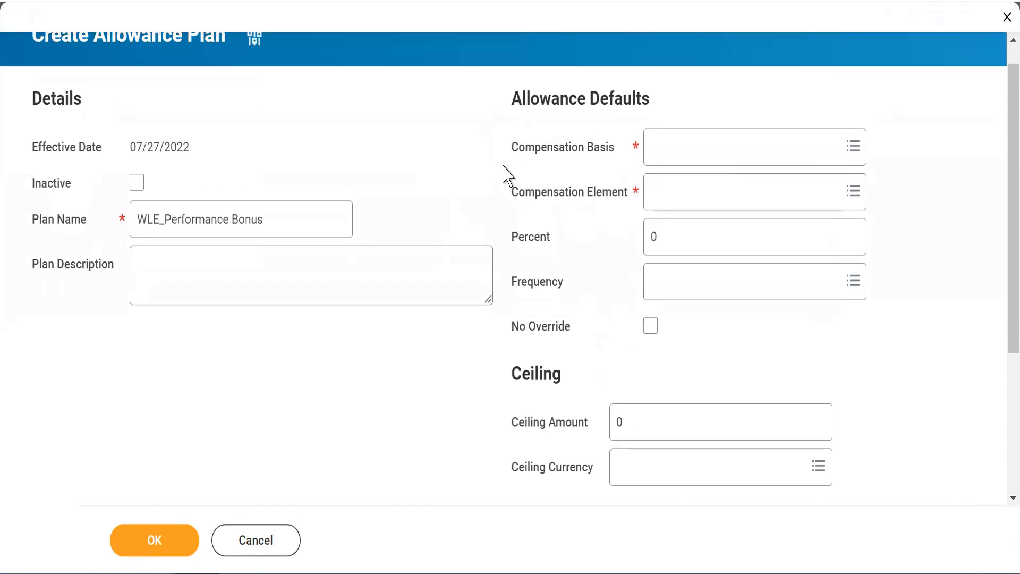
{"action": "left_click", "coordinate": [675, 154]}
{"action": "type", "text": "T"}
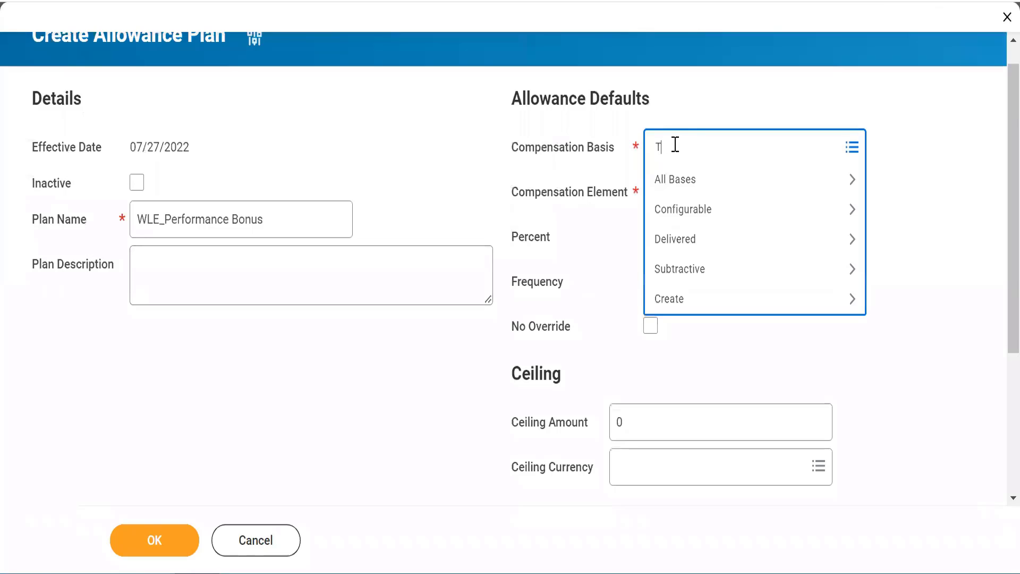
{"action": "type", "text": "otal base pay"}
{"action": "key", "text": "Return"}
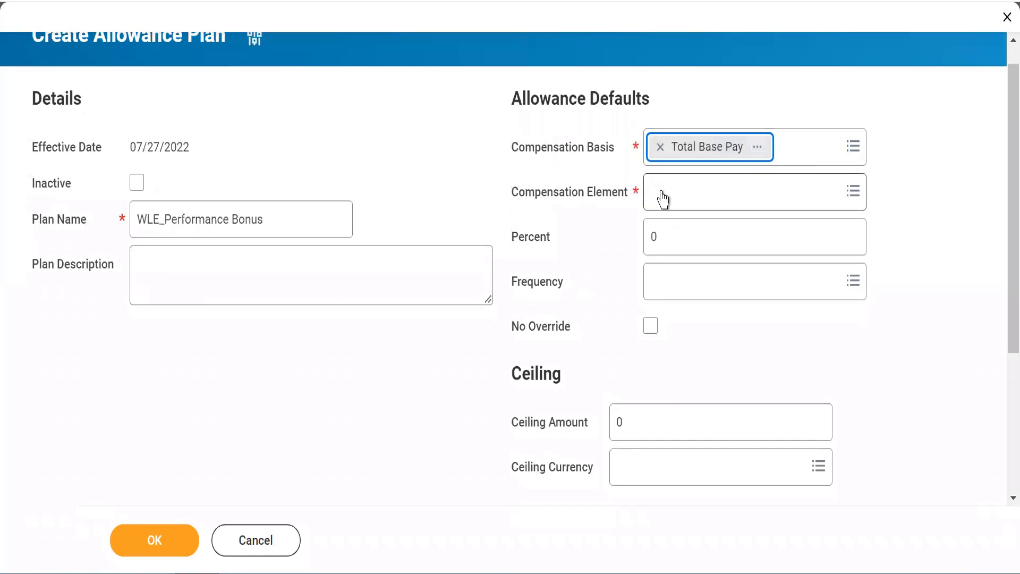
- Search the compensation elements for base pay and choose Base Pay for the percent-based plan
{"action": "left_click", "coordinate": [663, 196]}
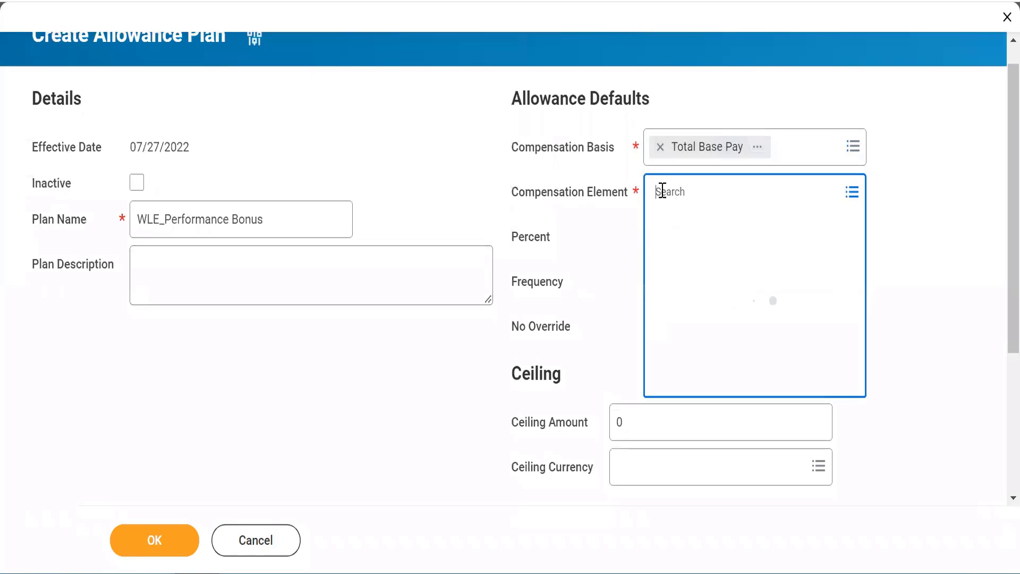
{"action": "type", "text": "base p"}
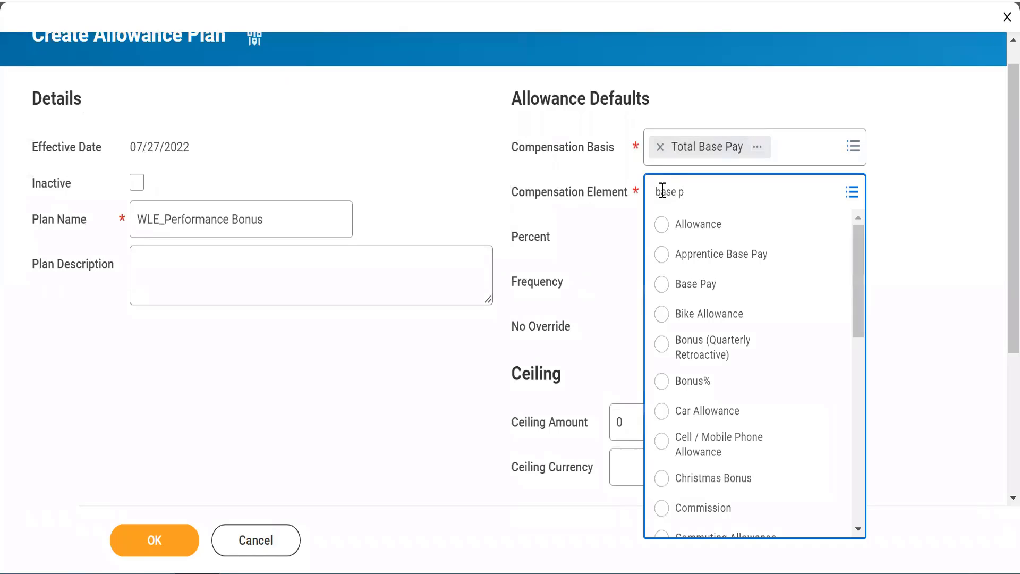
{"action": "type", "text": "ay\\"}
{"action": "key", "text": "Return"}
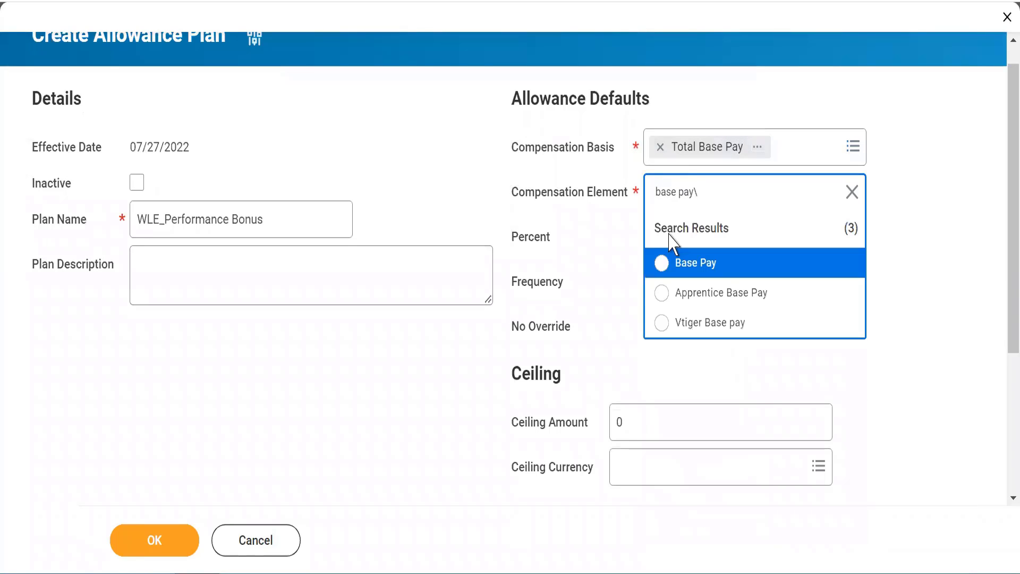
{"action": "left_click", "coordinate": [662, 264]}
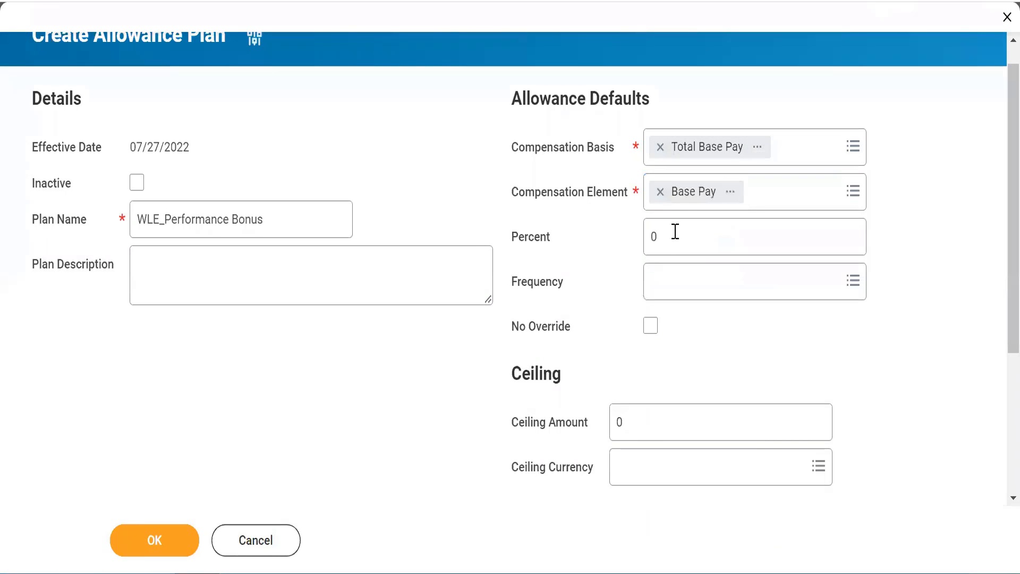
- Set the default allowance percent to 10 and its frequency to Annual
{"action": "left_click", "coordinate": [675, 231]}
{"action": "type", "text": "10"}
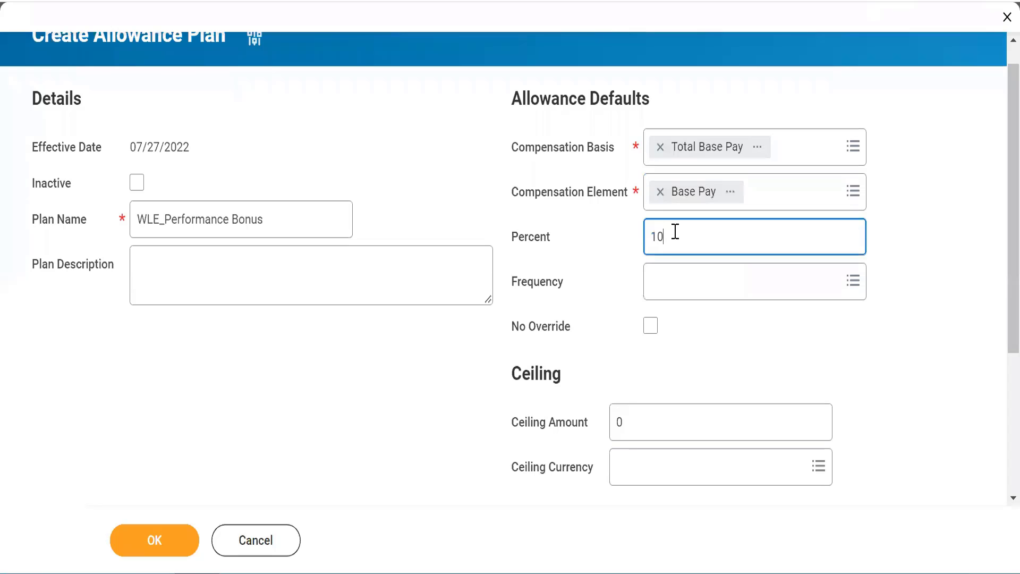
{"action": "left_click", "coordinate": [646, 303]}
{"action": "left_click", "coordinate": [670, 297]}
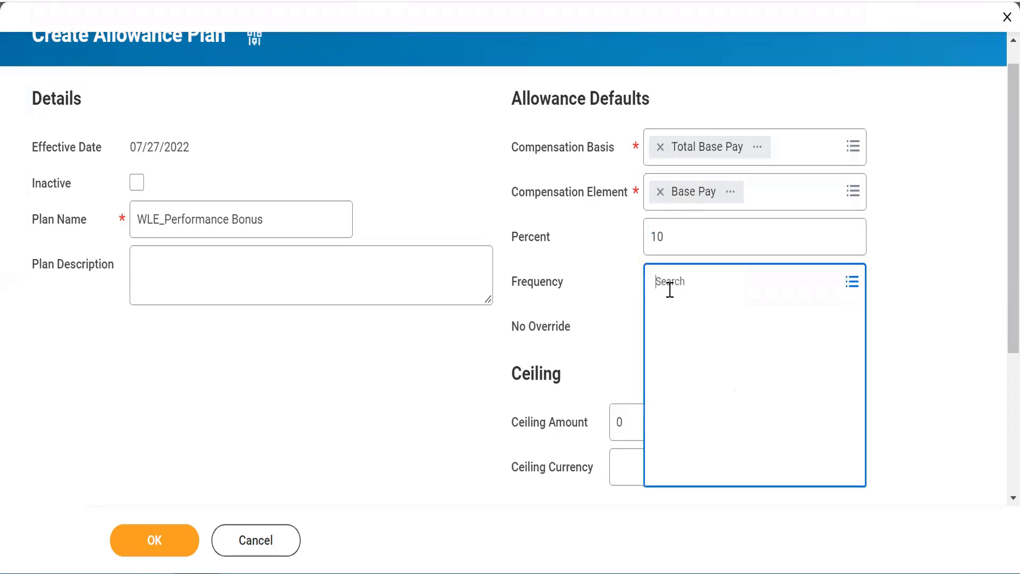
{"action": "left_click", "coordinate": [662, 378]}
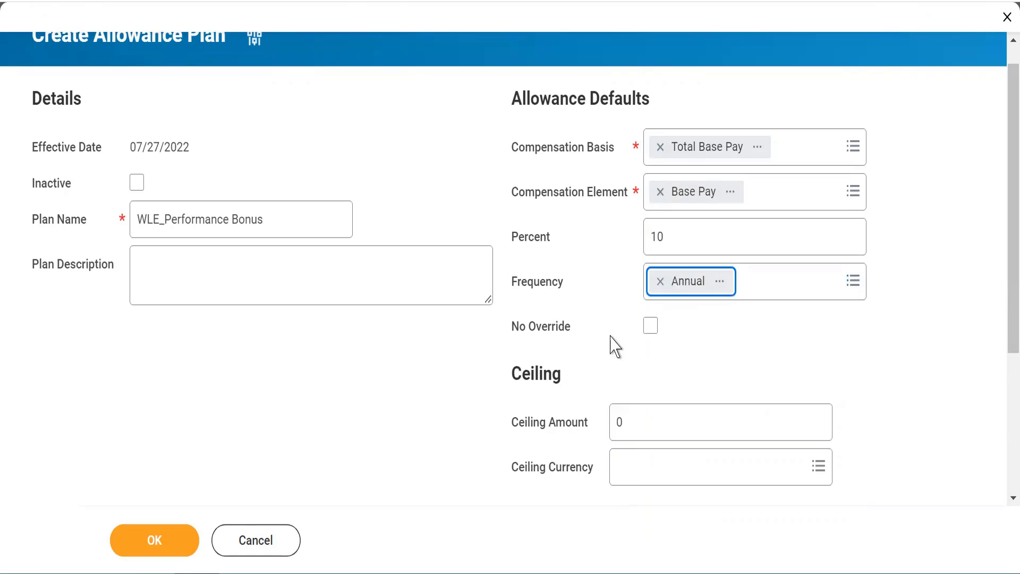
- Enable No Override in the percent-based plan's allowance defaults
{"action": "left_click", "coordinate": [650, 325]}
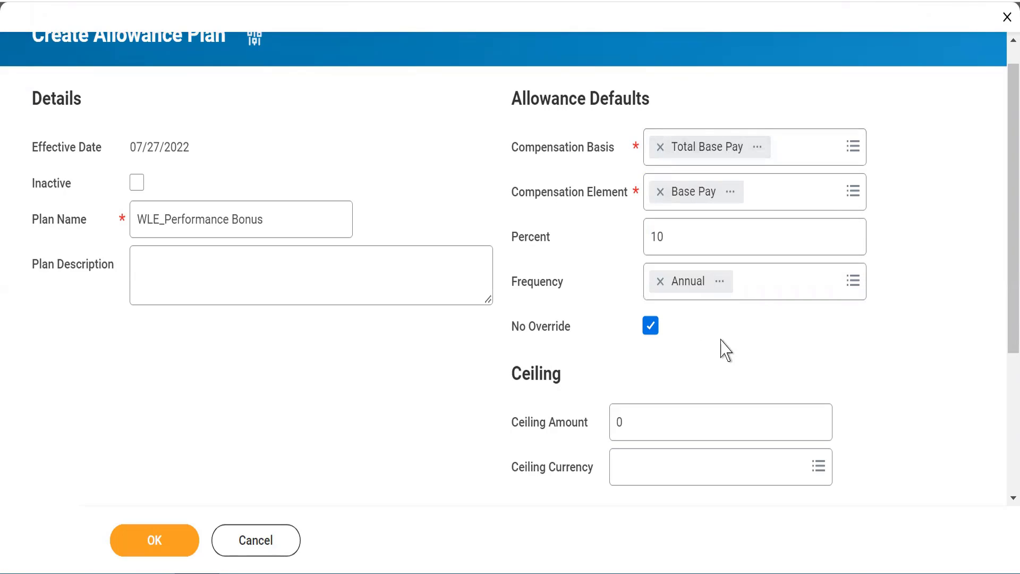
{"action": "left_click", "coordinate": [195, 219]}
{"action": "triple_click", "coordinate": [196, 219]}
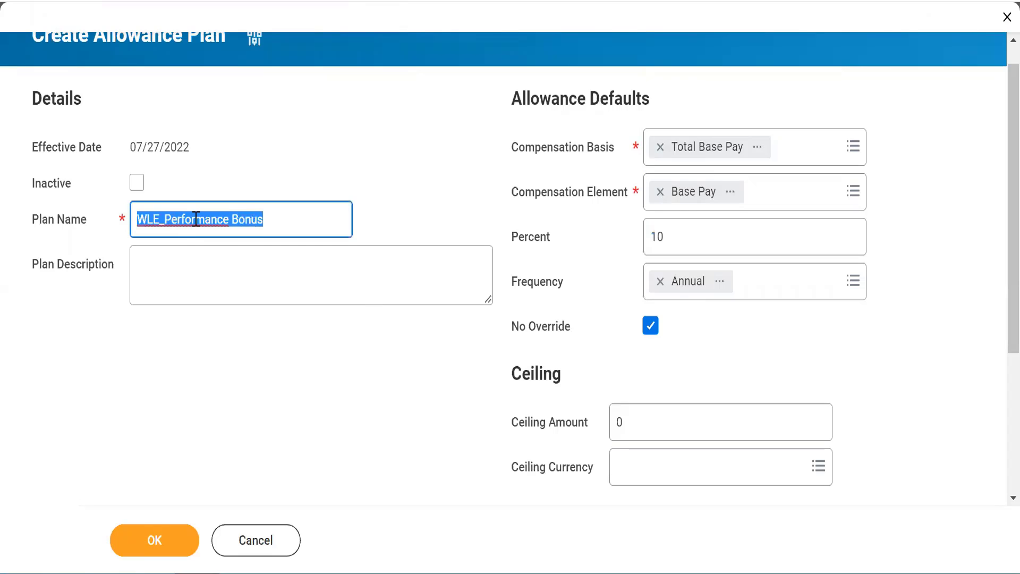
{"action": "left_click", "coordinate": [229, 390]}
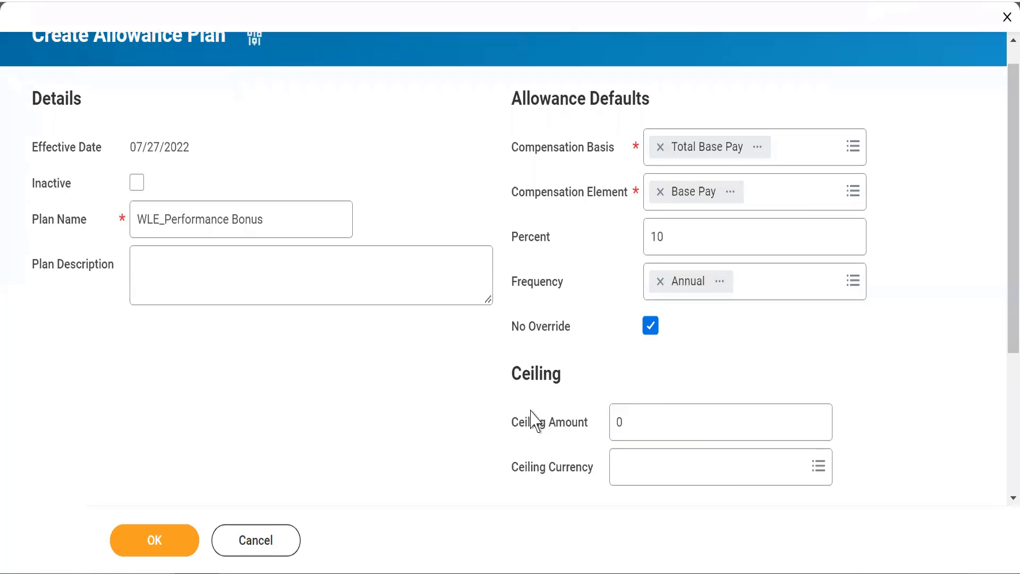
- Set the plan's ceiling amount to 200000
{"action": "double_click", "coordinate": [527, 362]}
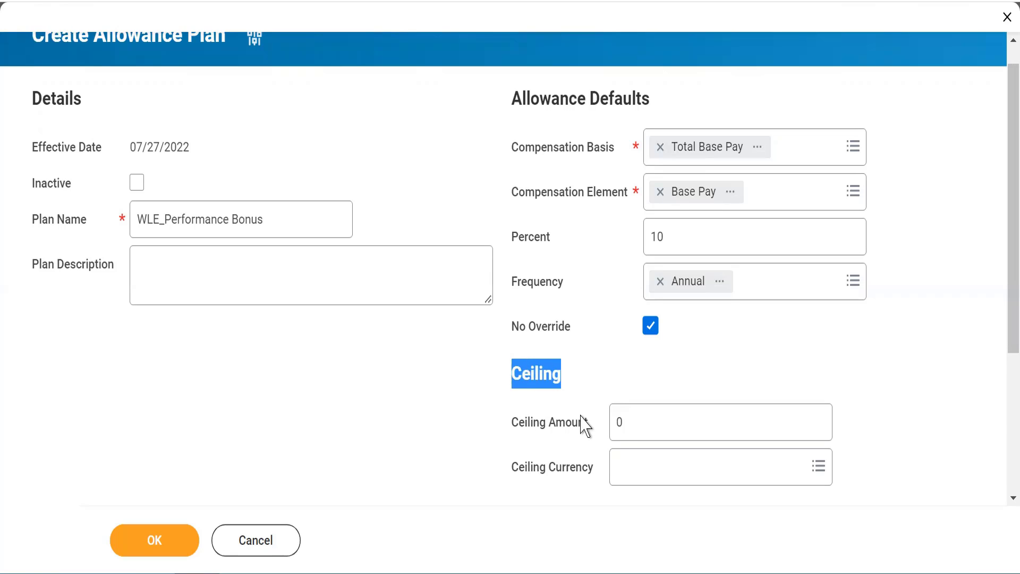
{"action": "left_click", "coordinate": [638, 424]}
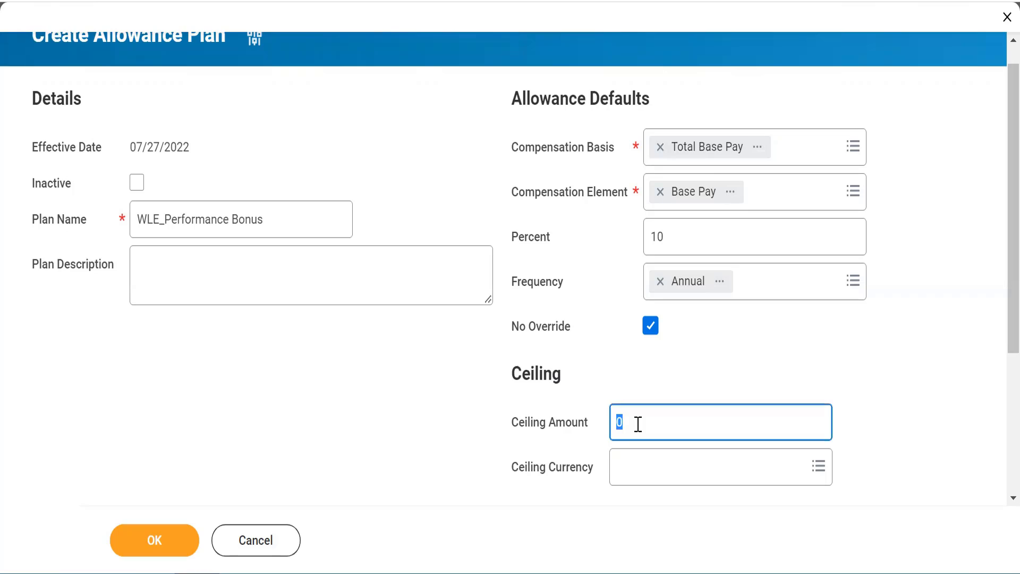
{"action": "type", "text": "200000"}
{"action": "left_click", "coordinate": [682, 546]}
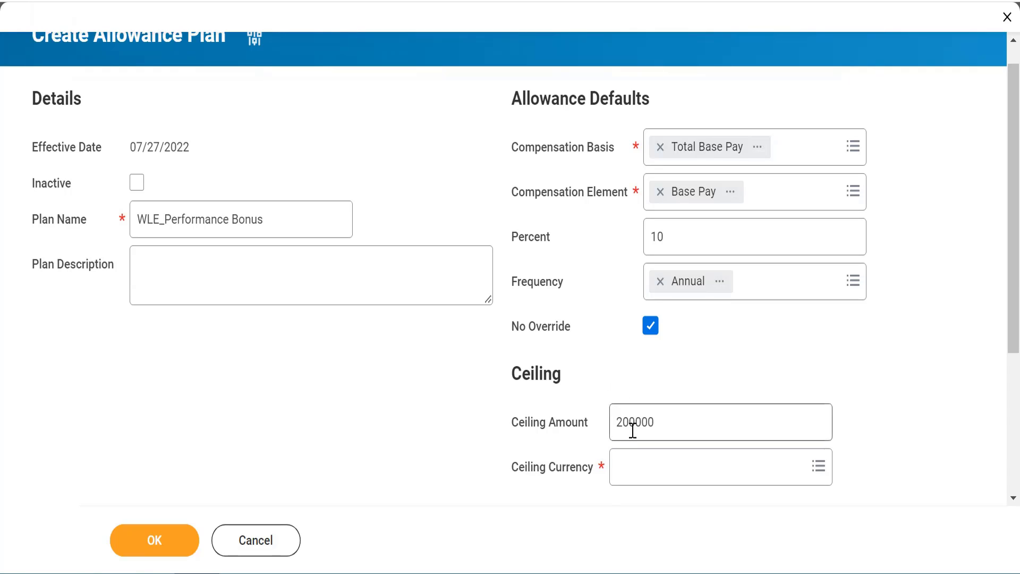
- Set the percent-based plan's ceiling currency to INR
{"action": "left_click", "coordinate": [644, 466]}
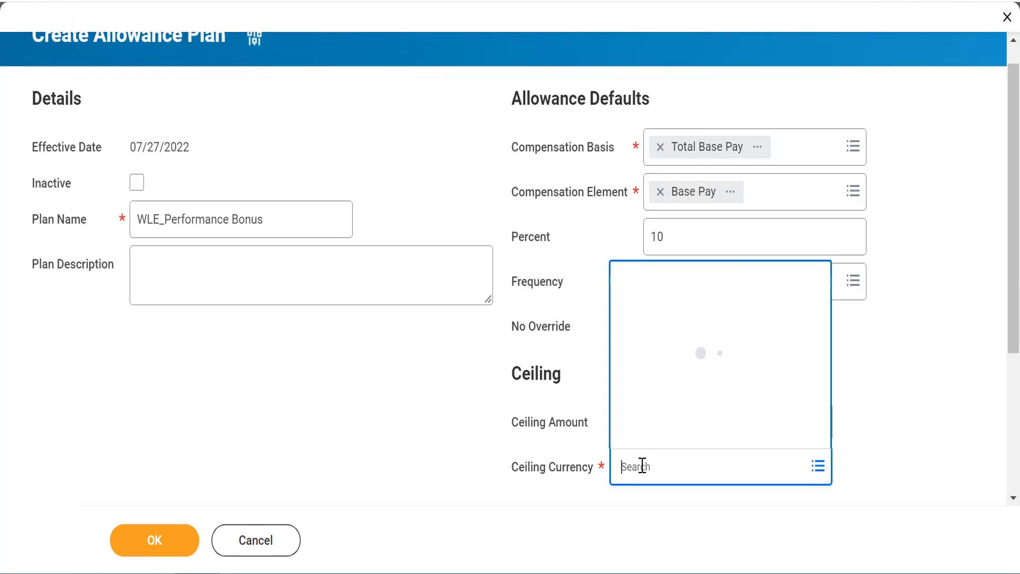
{"action": "type", "text": "Inr"}
{"action": "key", "text": "Return"}
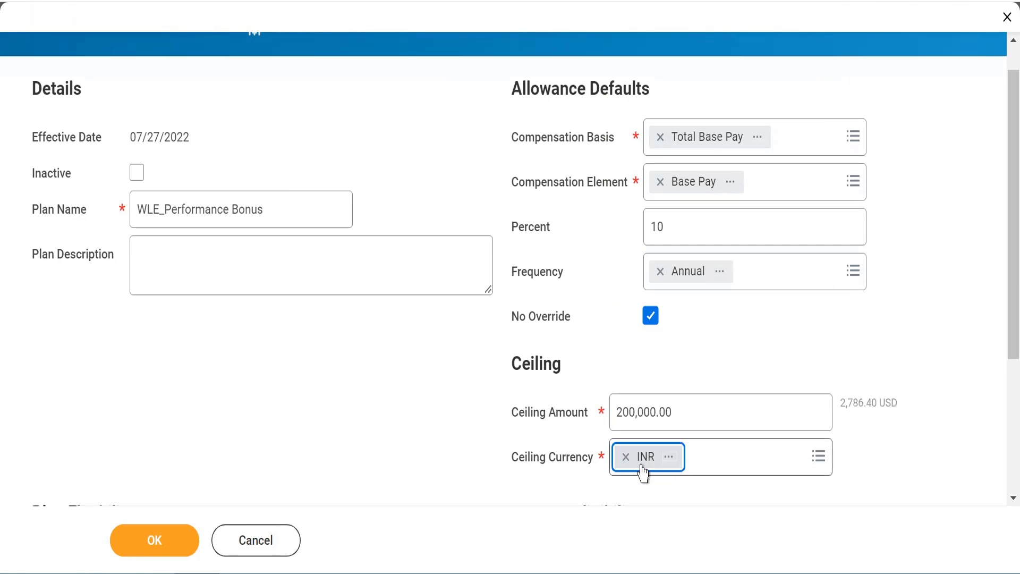
{"action": "left_click", "coordinate": [644, 494]}
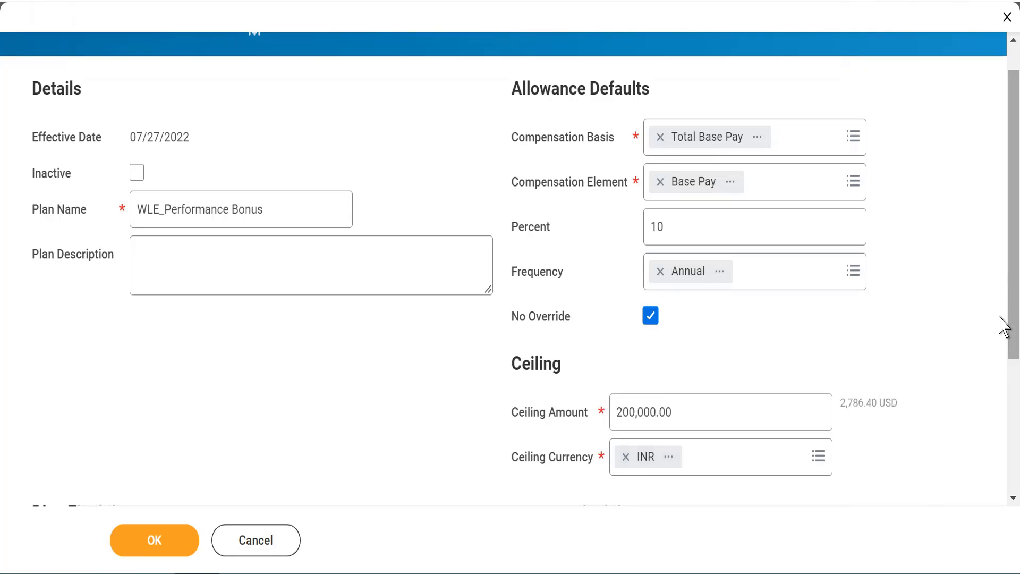
- Submit the WLE_Performance Bonus allowance plan and close its summary page
{"action": "left_click_drag", "start_coordinate": [999, 323], "coordinate": [998, 385]}
{"action": "scroll", "coordinate": [999, 424], "scroll_direction": "down", "scroll_amount": 3}
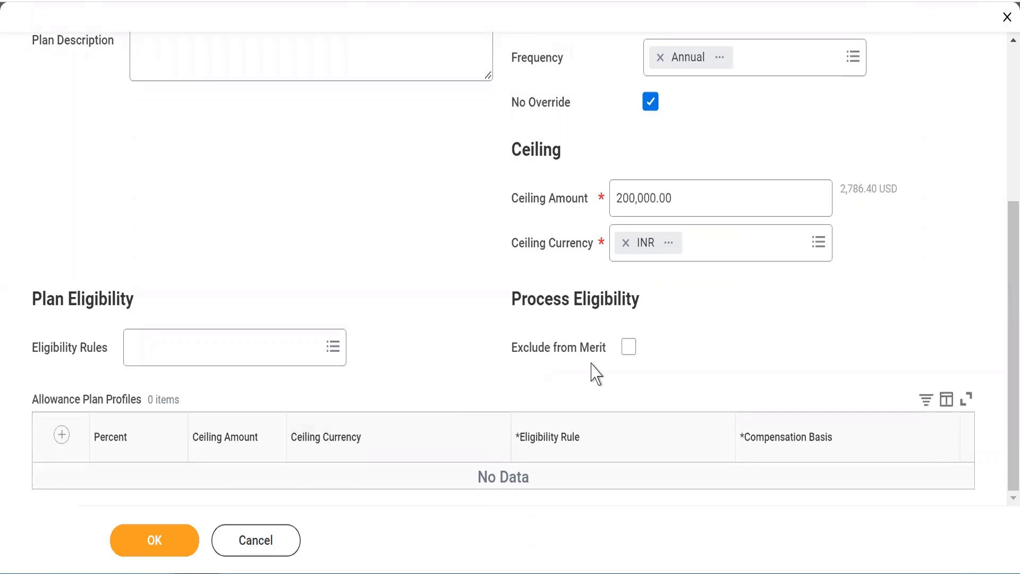
{"action": "left_click", "coordinate": [144, 558]}
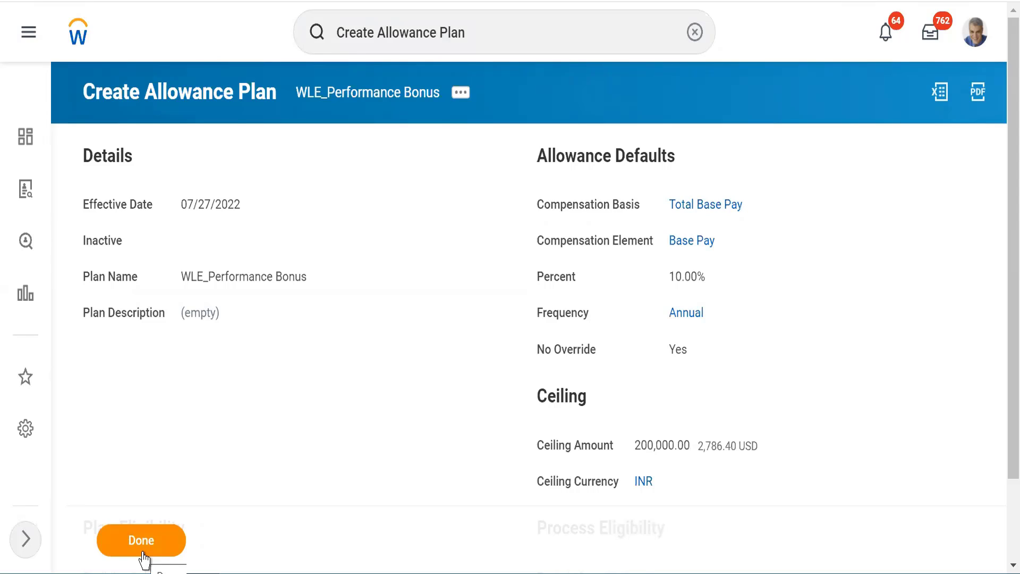
{"action": "left_click", "coordinate": [142, 555]}
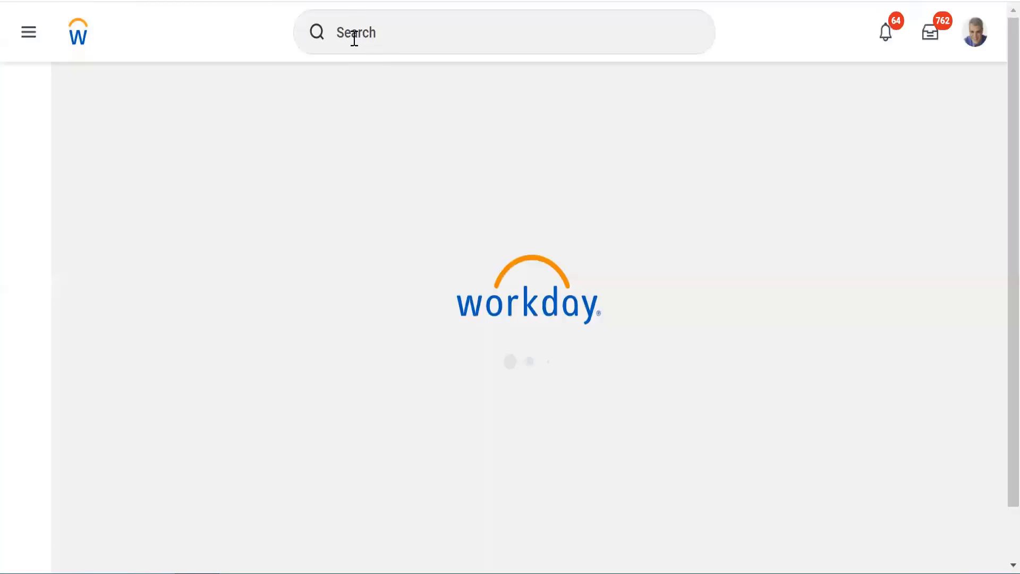
{"action": "left_click", "coordinate": [354, 36]}
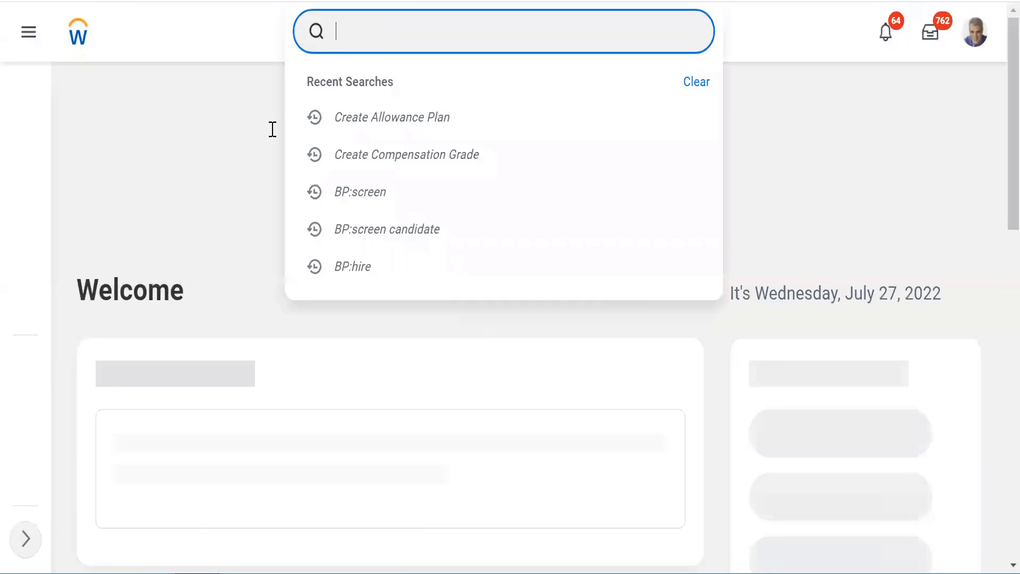
{"action": "left_click", "coordinate": [221, 146]}
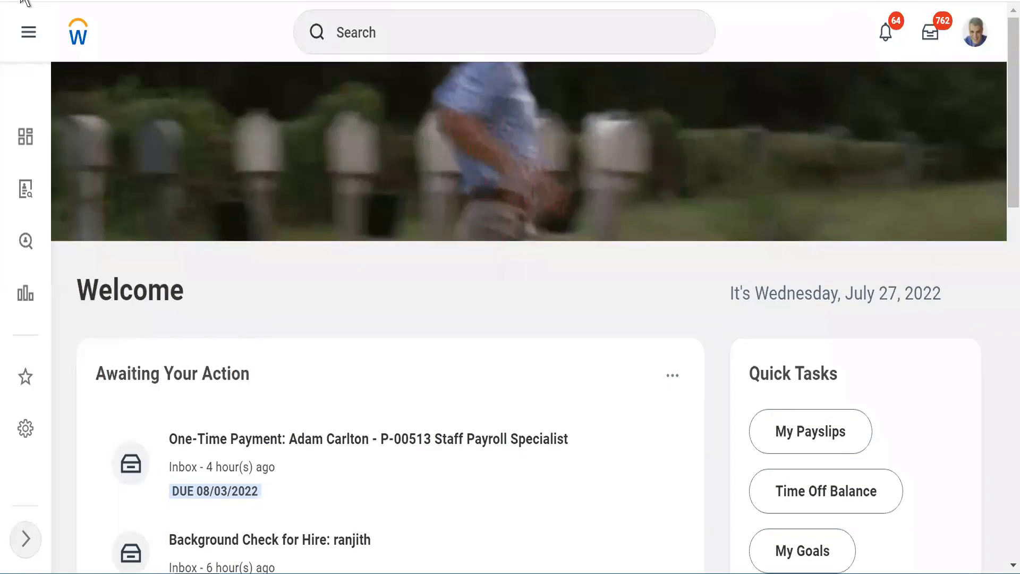
{"action": "key", "text": "F5"}
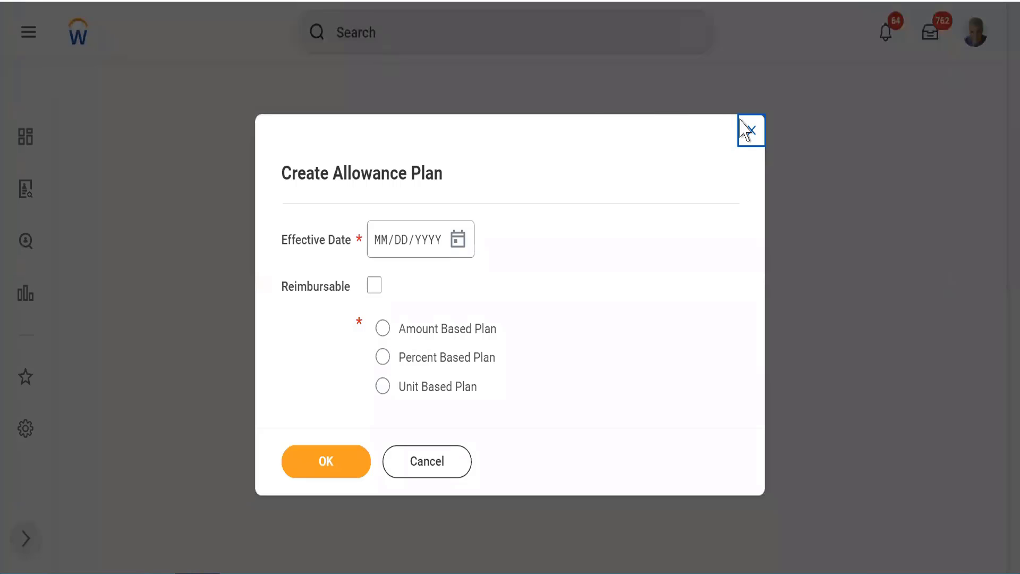
{"action": "left_click", "coordinate": [752, 131]}
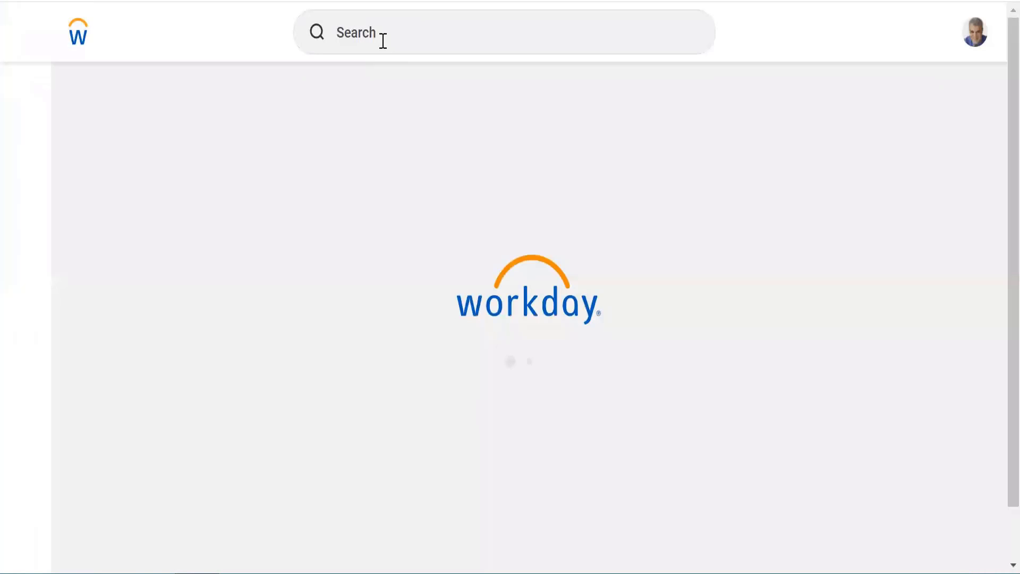
- Search for "cre allow" and open the Create Allowance Plan task
{"action": "left_click", "coordinate": [383, 41]}
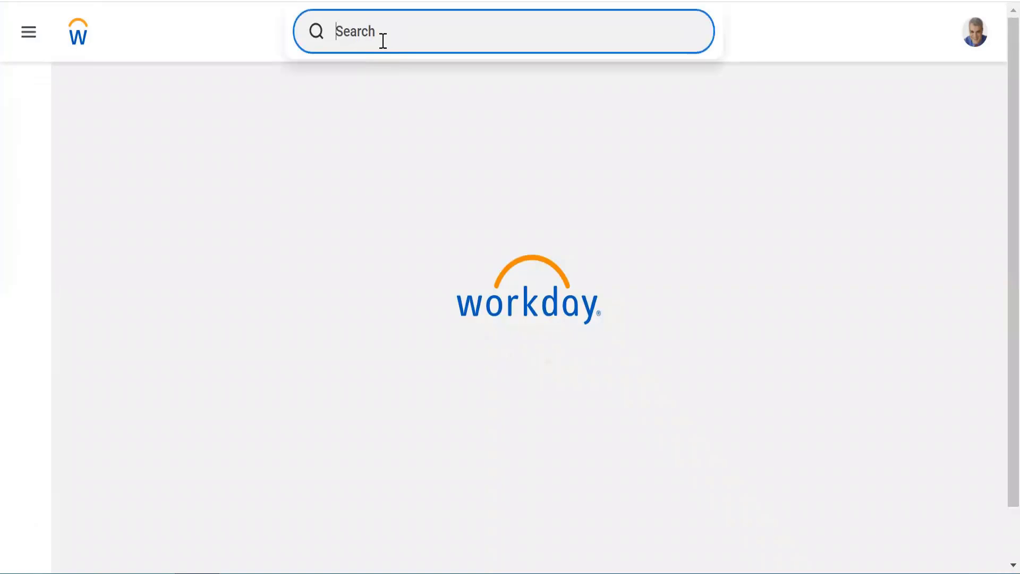
{"action": "type", "text": "cre "}
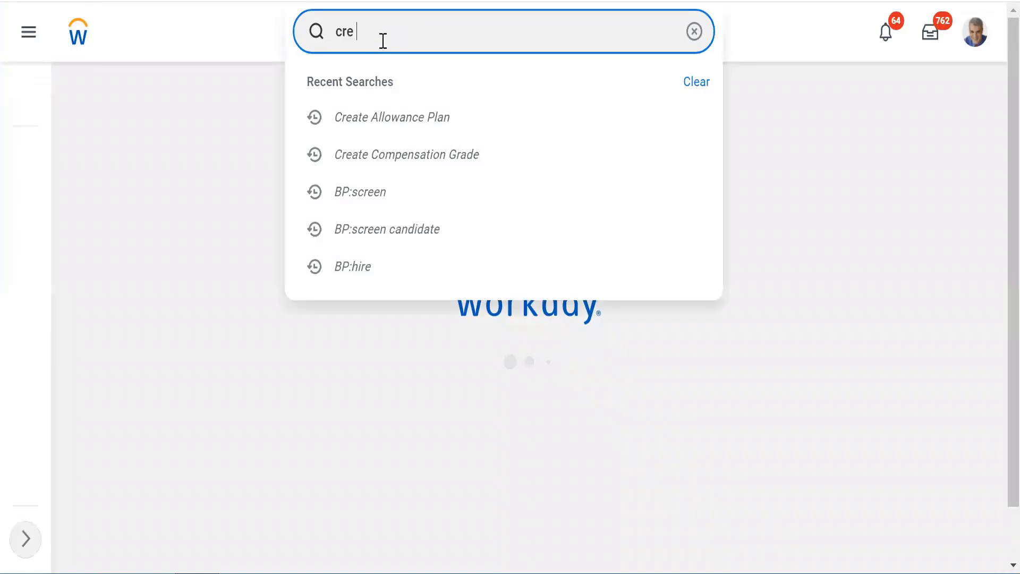
{"action": "type", "text": "aloo"}
{"action": "key", "text": "BackSpace"}
{"action": "key", "text": "BackSpace"}
{"action": "key", "text": "BackSpace"}
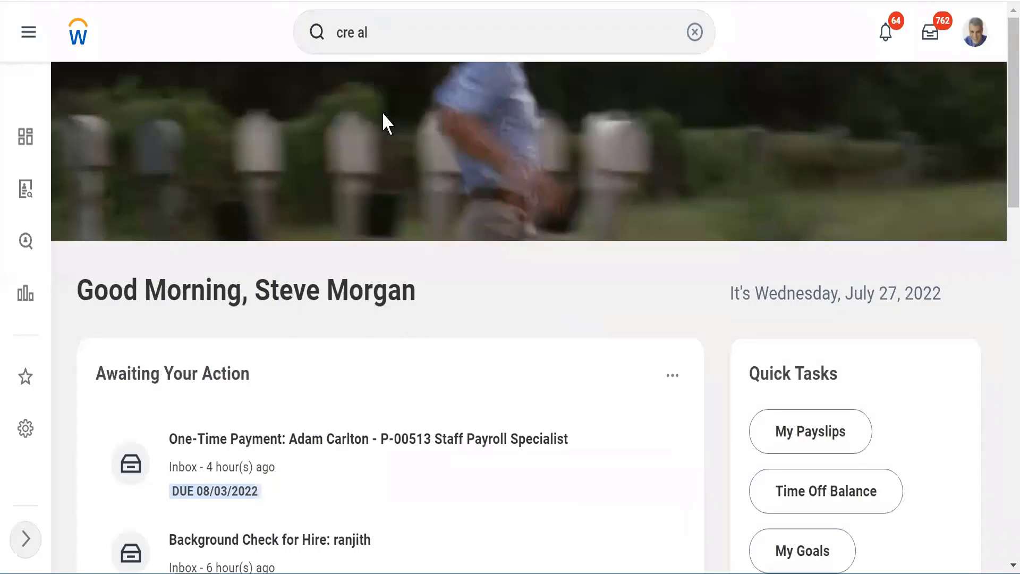
{"action": "left_click", "coordinate": [391, 34]}
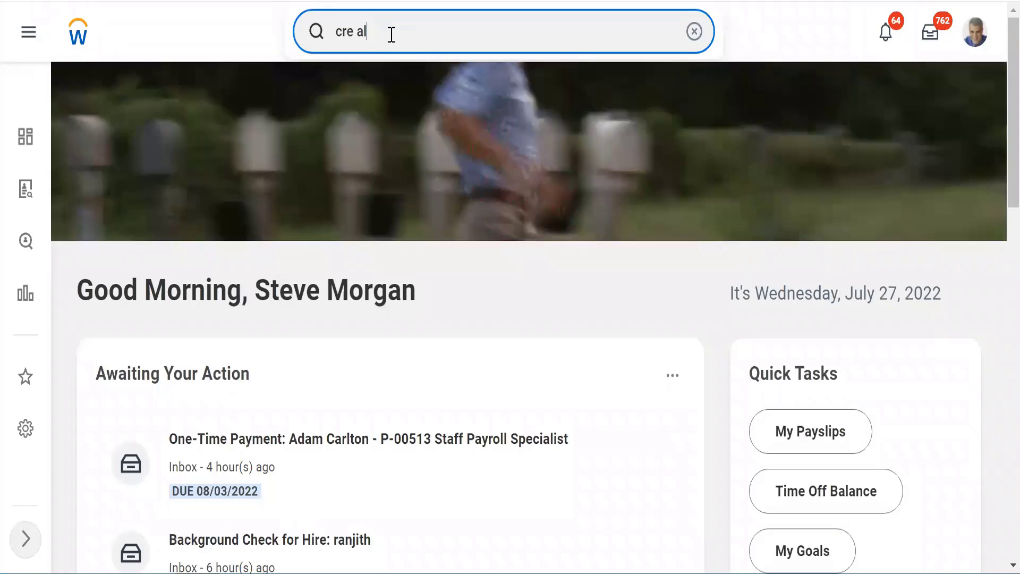
{"action": "type", "text": "low"}
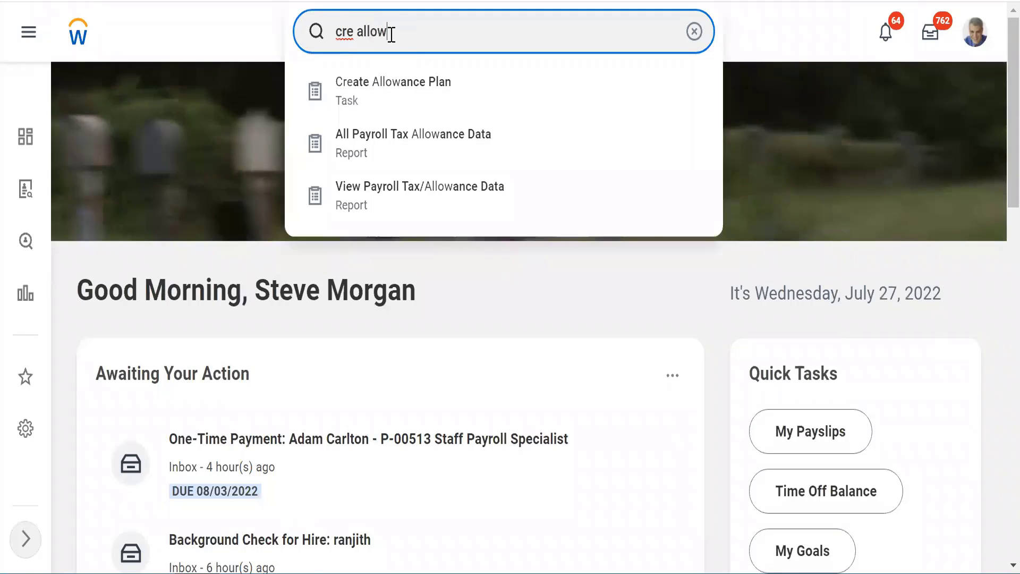
{"action": "left_click", "coordinate": [374, 86]}
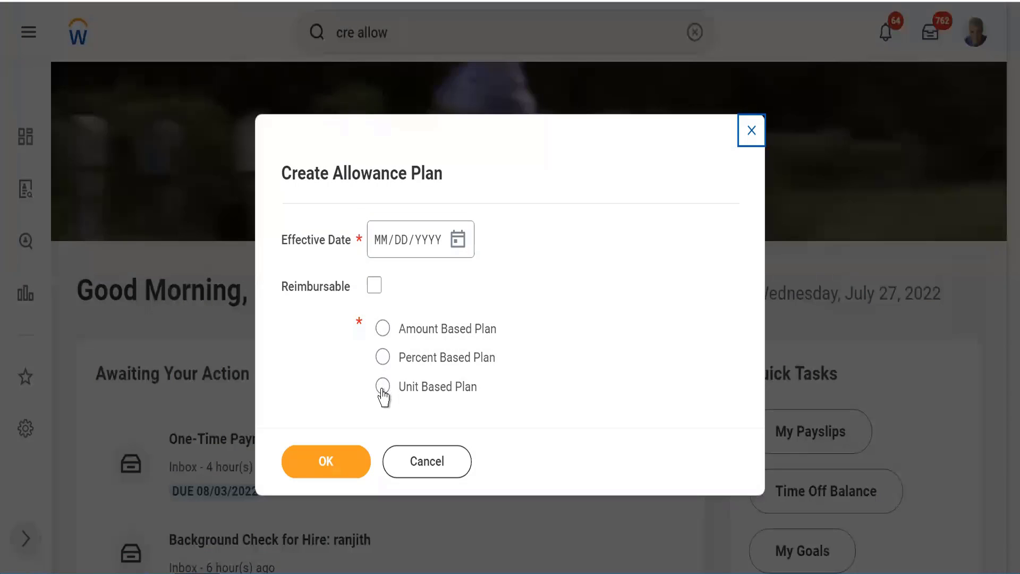
- Start a Unit Based Plan with the effective date 07/27/2022
{"action": "left_click", "coordinate": [382, 387]}
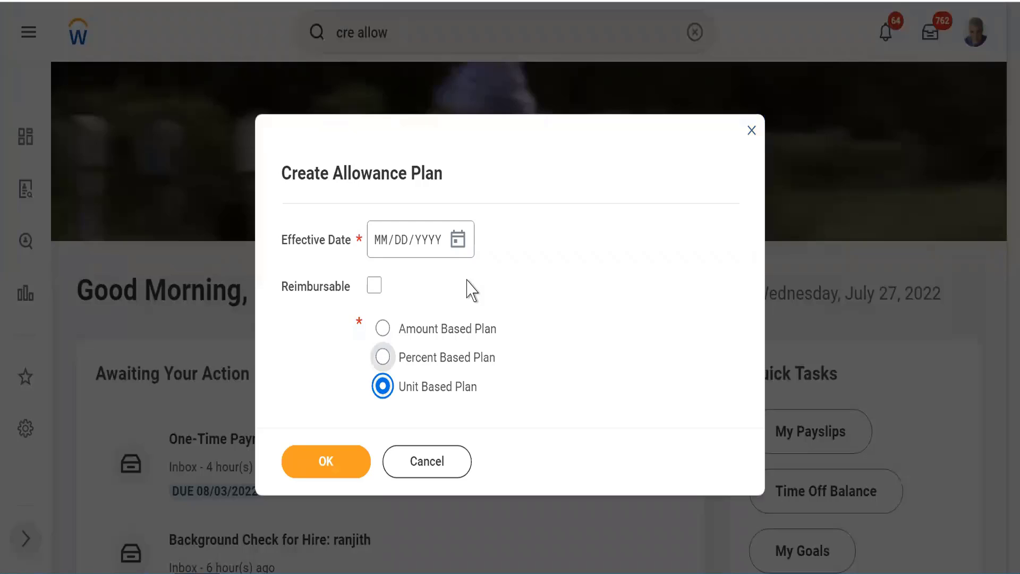
{"action": "left_click", "coordinate": [455, 251]}
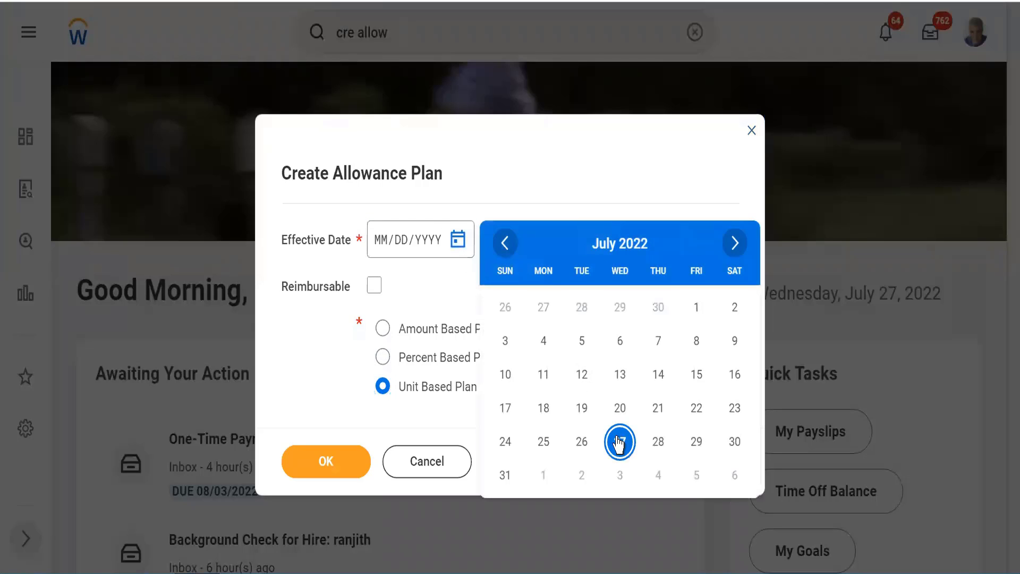
{"action": "left_click", "coordinate": [619, 443]}
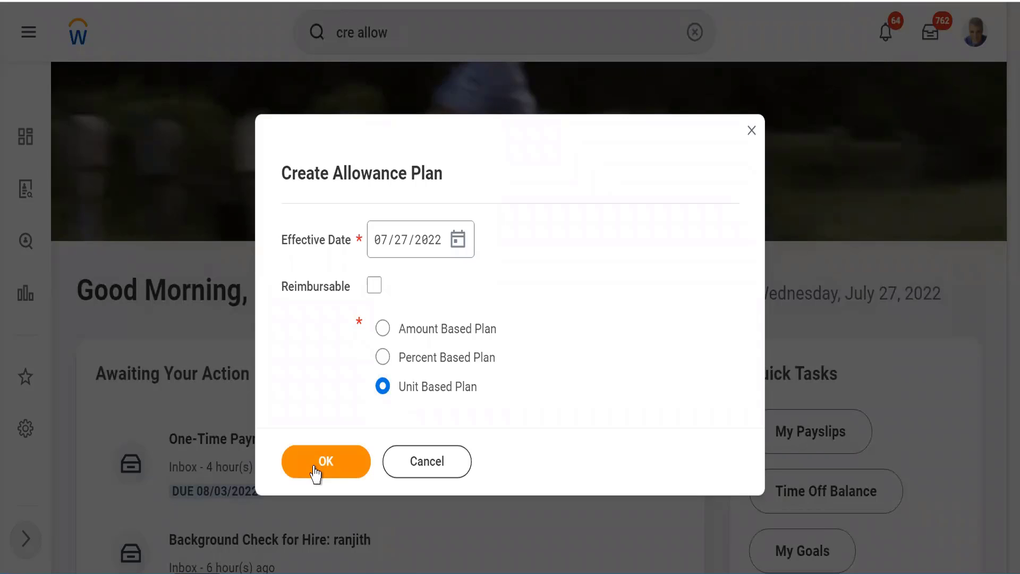
{"action": "left_click", "coordinate": [316, 471]}
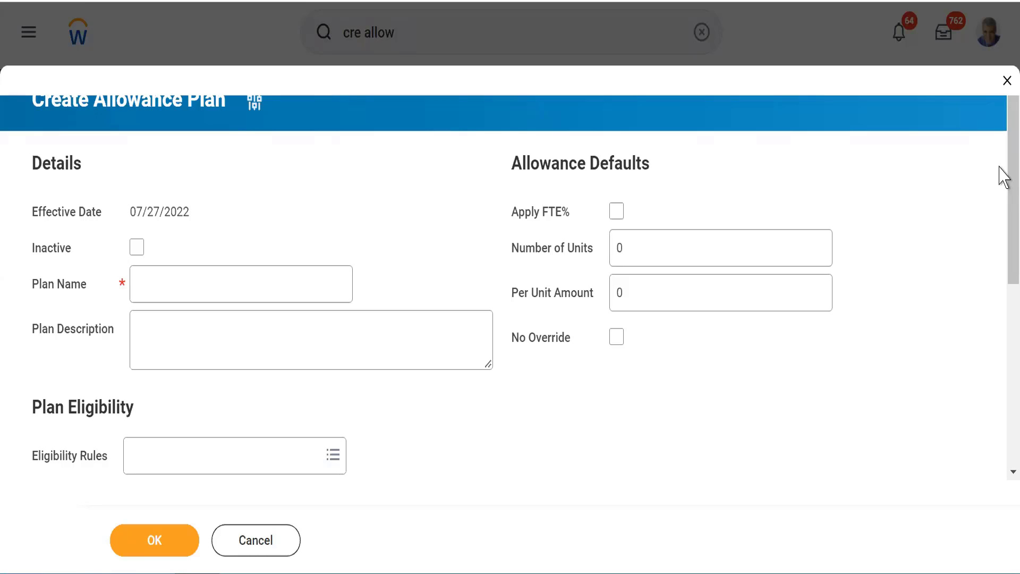
- Name the unit-based plan WLE7_Backlog incentive Plan
{"action": "scroll", "coordinate": [1001, 212], "scroll_direction": "down", "scroll_amount": 4}
{"action": "scroll", "coordinate": [1001, 136], "scroll_direction": "up", "scroll_amount": 3}
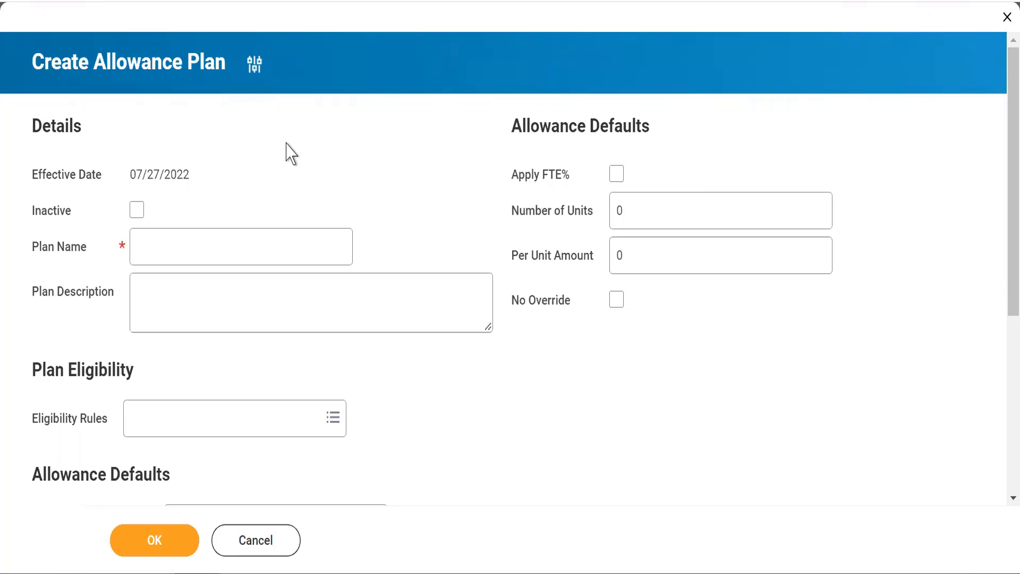
{"action": "left_click", "coordinate": [162, 237]}
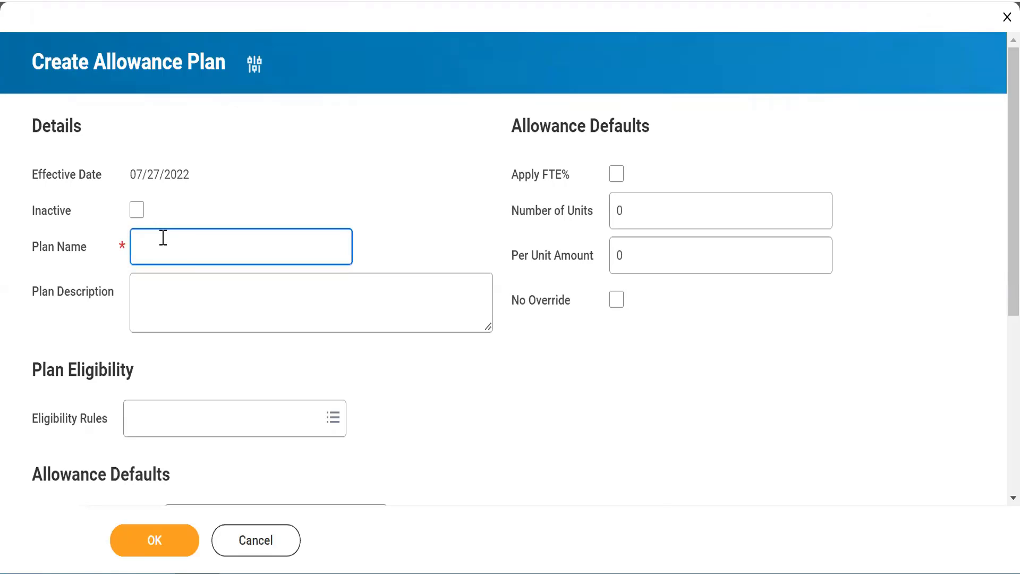
{"action": "type", "text": "WLE7_Backlog incentive"}
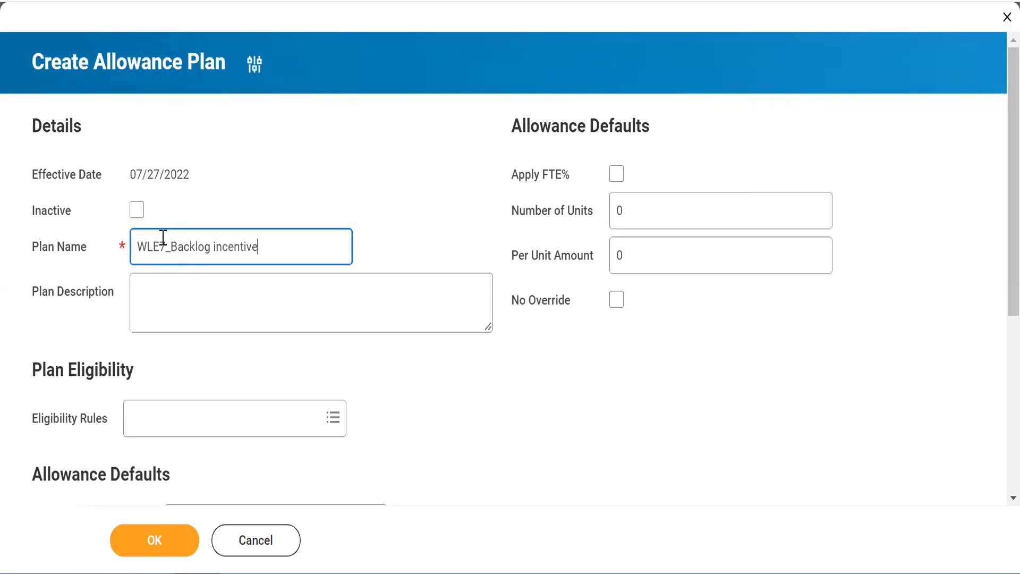
{"action": "type", "text": " Plan"}
{"action": "left_click", "coordinate": [408, 399]}
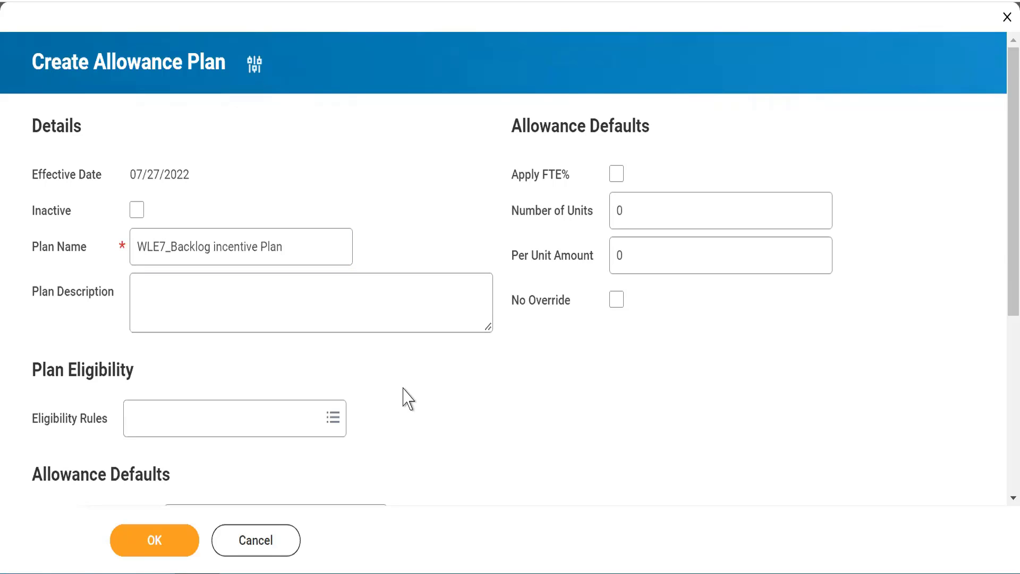
- Search the compensation elements for base pay and choose Base Pay for the unit-based plan's allowance defaults
{"action": "scroll", "coordinate": [408, 399], "scroll_direction": "down", "scroll_amount": 5}
{"action": "scroll", "coordinate": [406, 396], "scroll_direction": "down", "scroll_amount": 1}
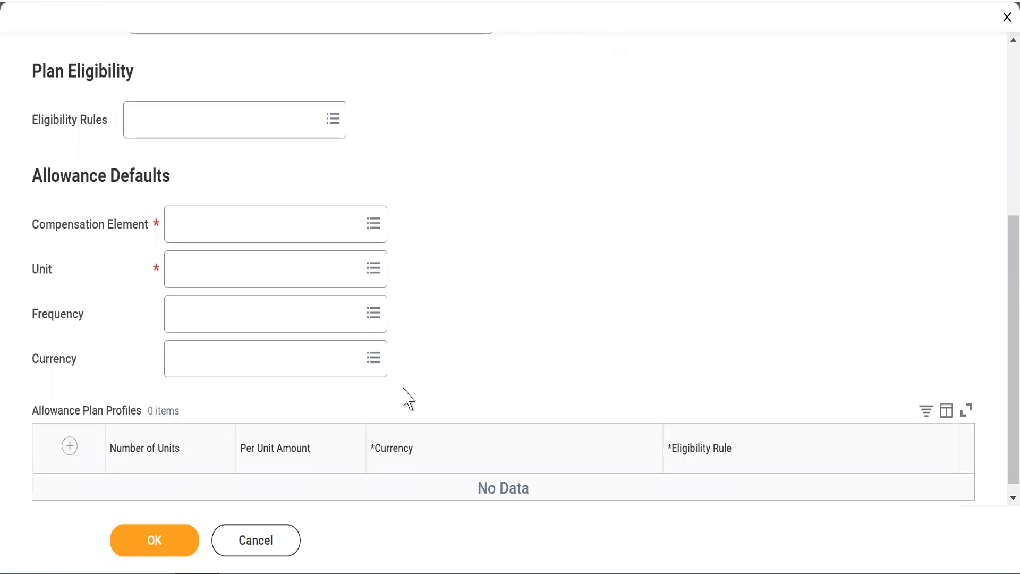
{"action": "left_click", "coordinate": [197, 225]}
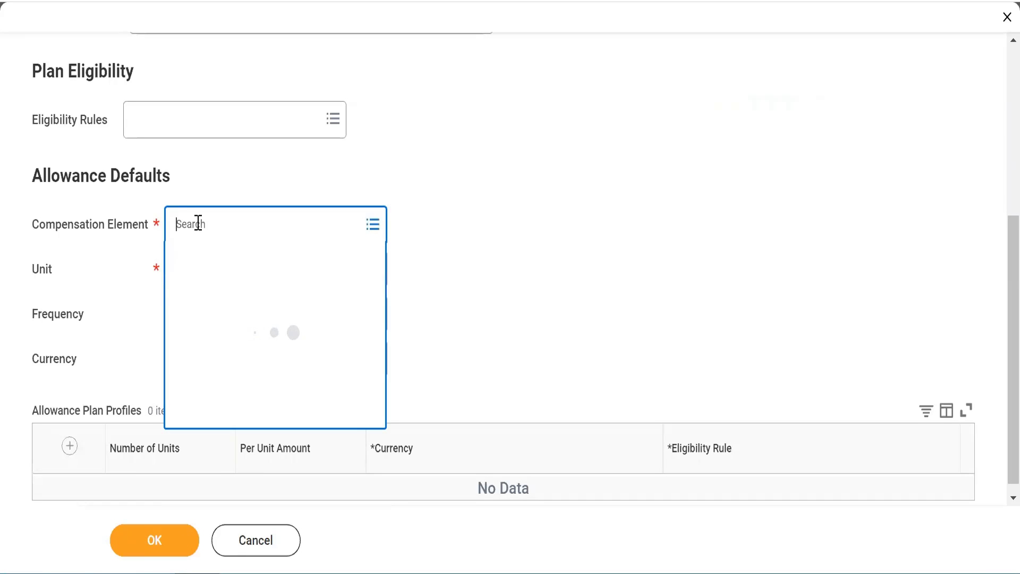
{"action": "type", "text": "base pay"}
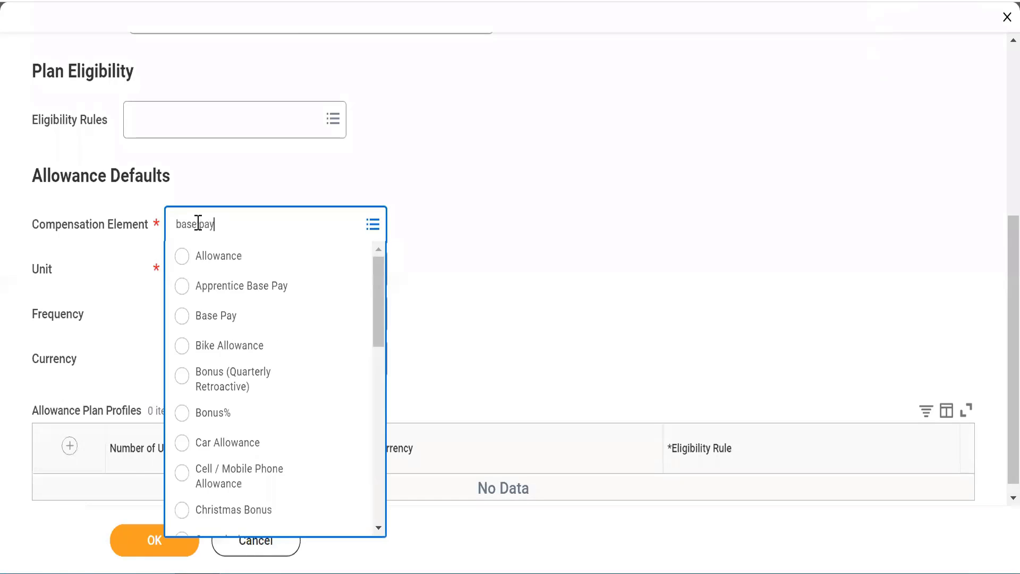
{"action": "key", "text": "Return"}
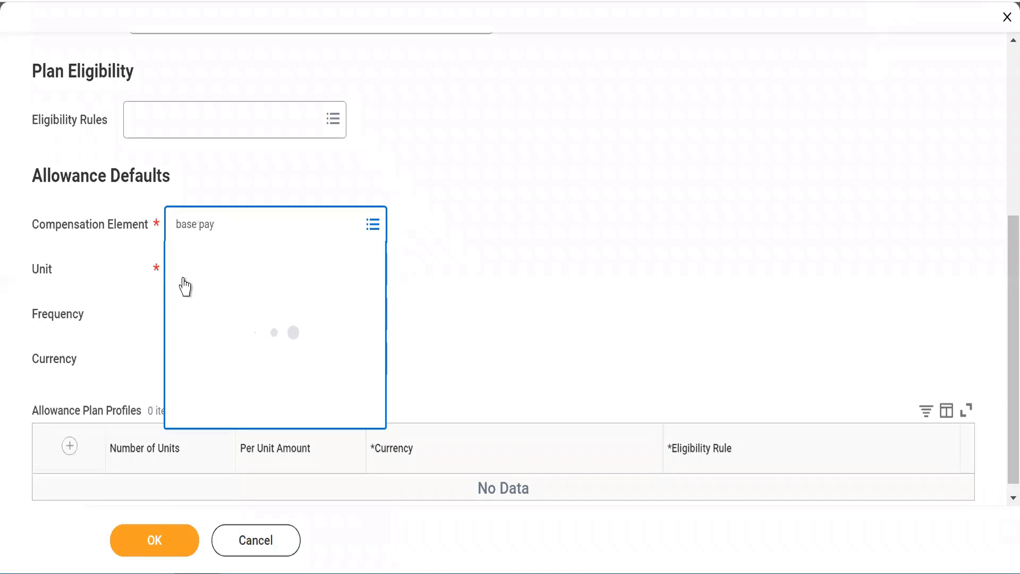
{"action": "left_click", "coordinate": [182, 295]}
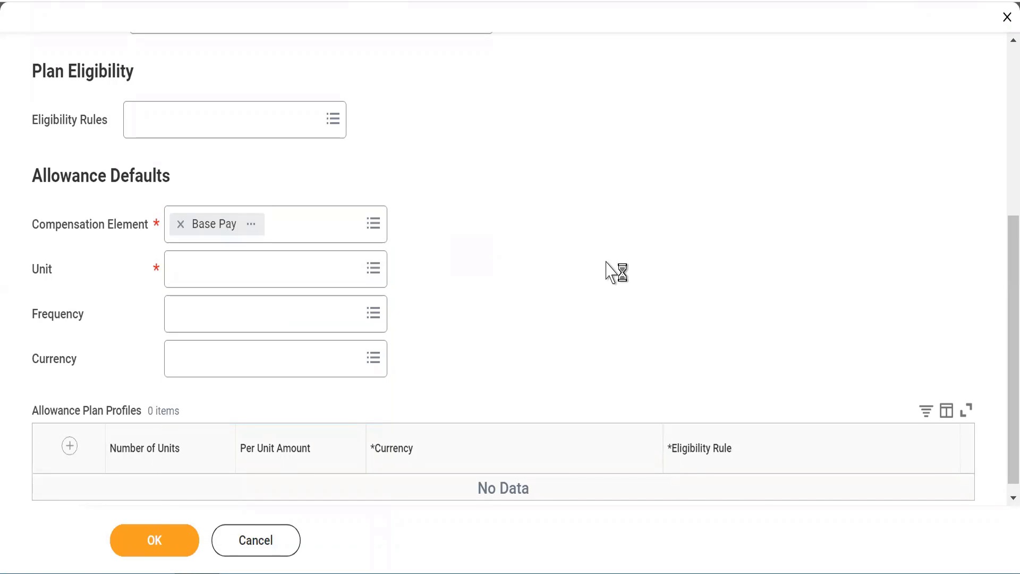
- Try to set the unit-based plan's unit to Case by searching the units for case
{"action": "left_click", "coordinate": [211, 270]}
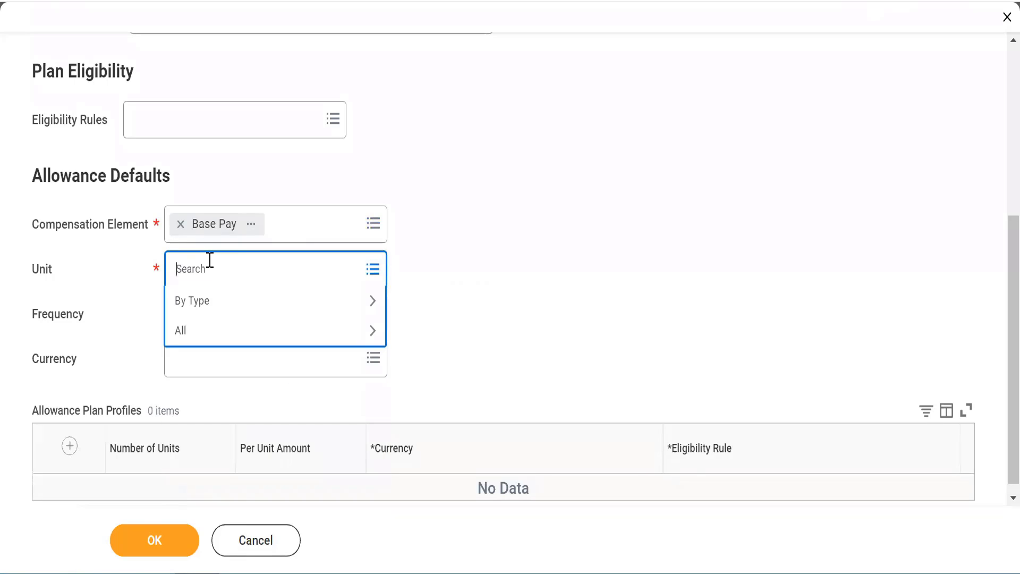
{"action": "type", "text": "cases"}
{"action": "key", "text": "BackSpace"}
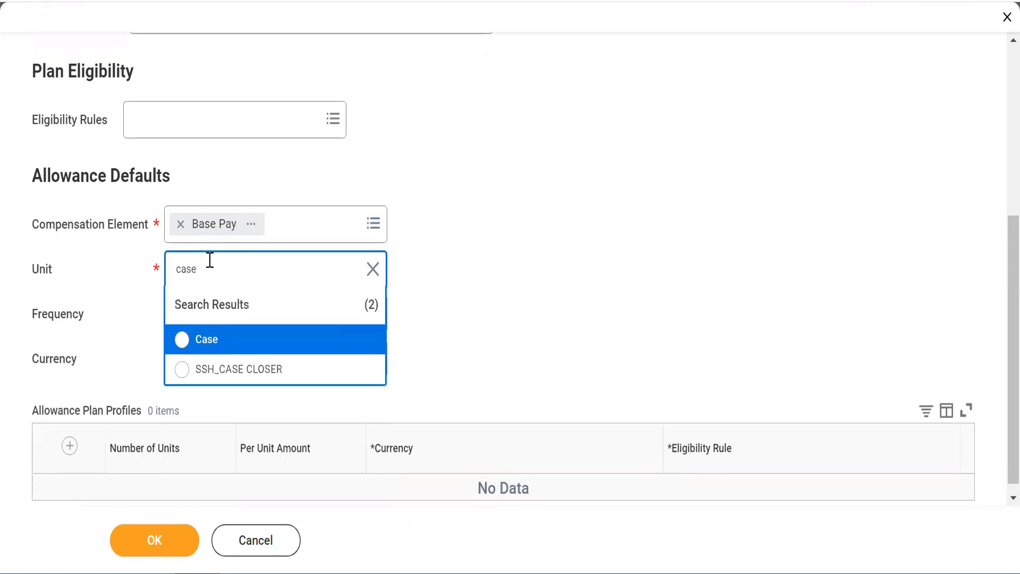
{"action": "left_click", "coordinate": [183, 345]}
{"action": "left_click", "coordinate": [375, 271]}
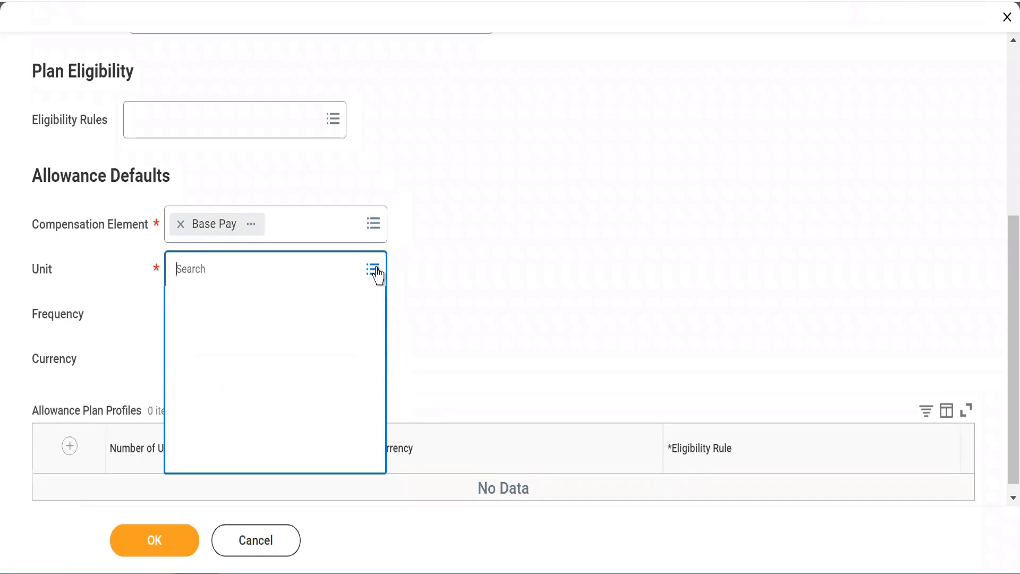
{"action": "left_click", "coordinate": [374, 269]}
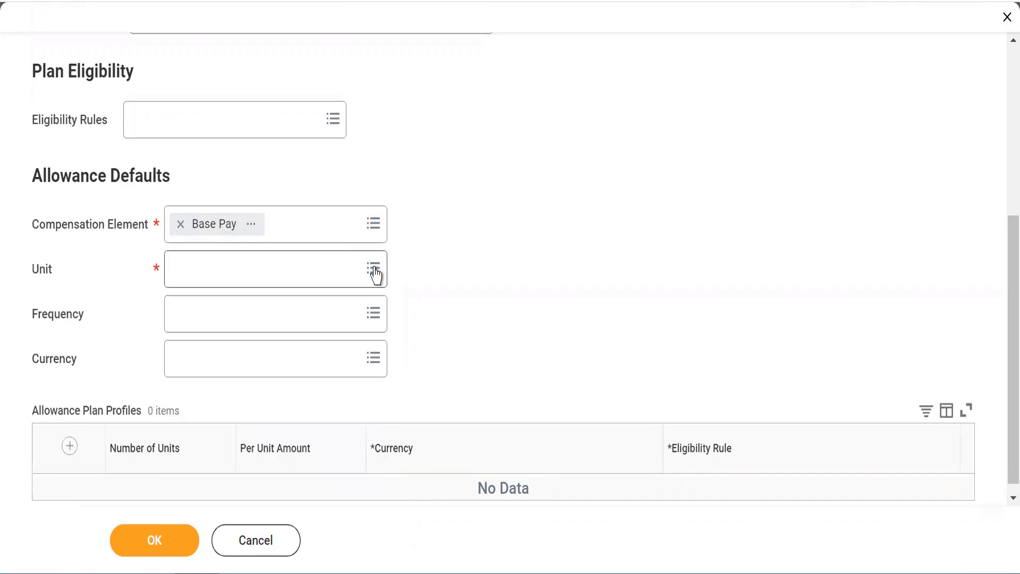
{"action": "left_click", "coordinate": [375, 272]}
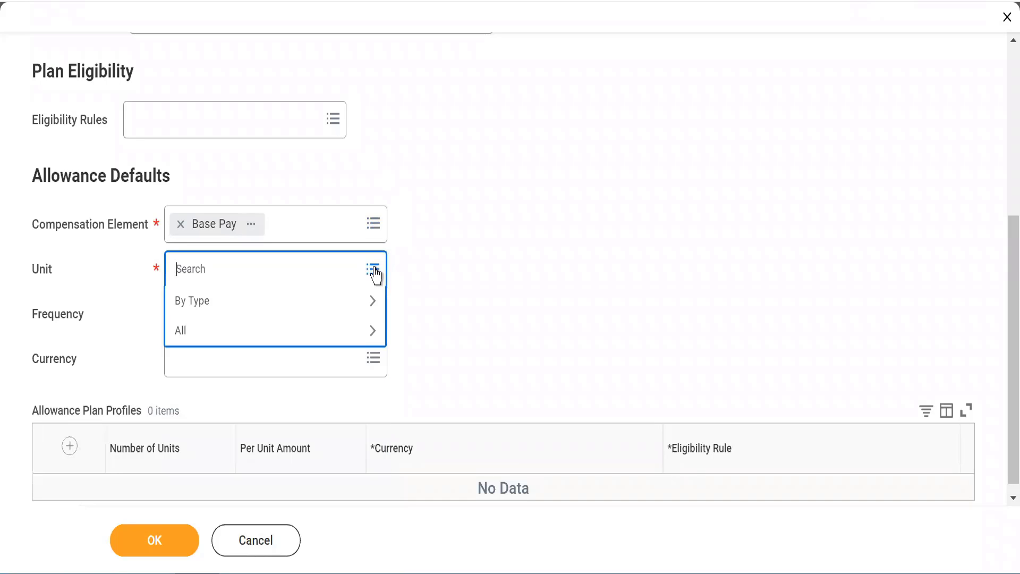
{"action": "left_click", "coordinate": [372, 336]}
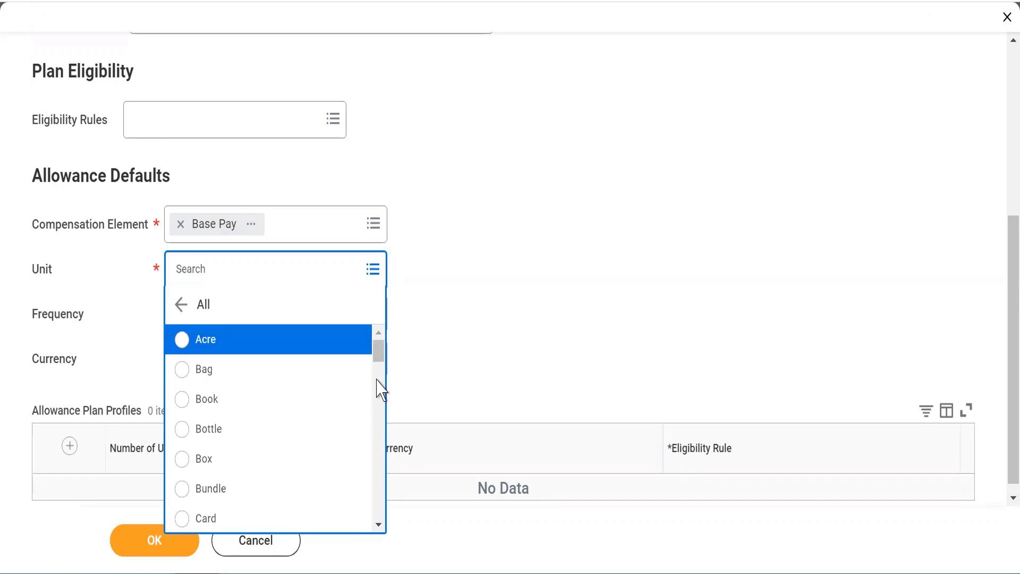
{"action": "left_click", "coordinate": [376, 384]}
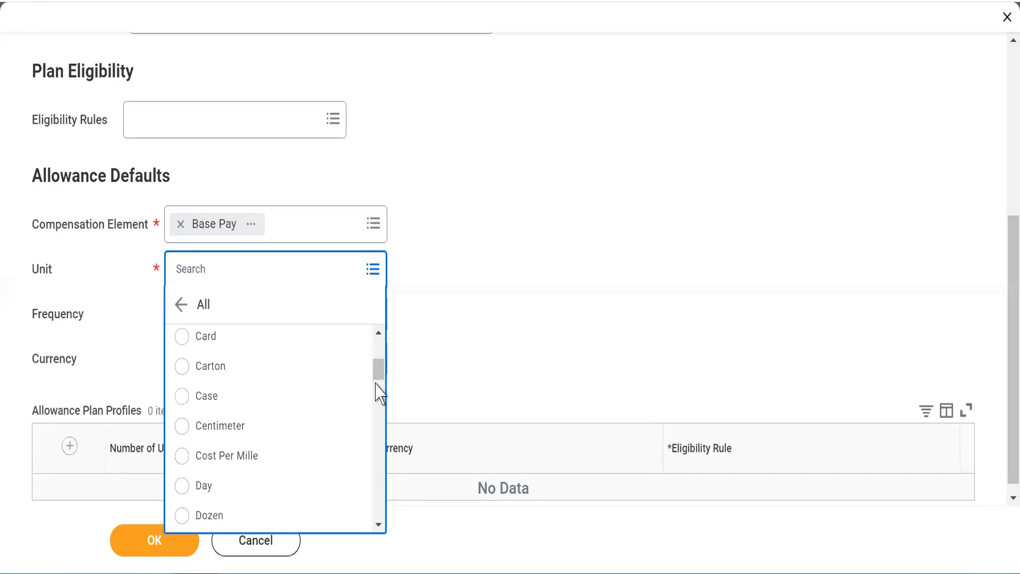
{"action": "left_click", "coordinate": [377, 392]}
{"action": "left_click_drag", "start_coordinate": [375, 383], "coordinate": [364, 337]}
- Search the units for cas and choose Case as the unit-based plan's unit
{"action": "left_click", "coordinate": [246, 266]}
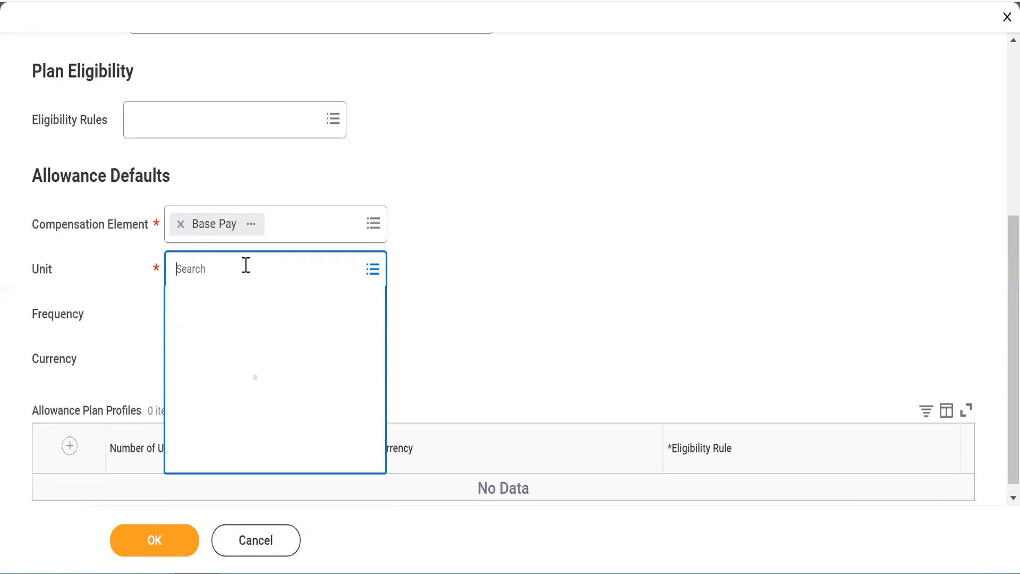
{"action": "type", "text": "cur"}
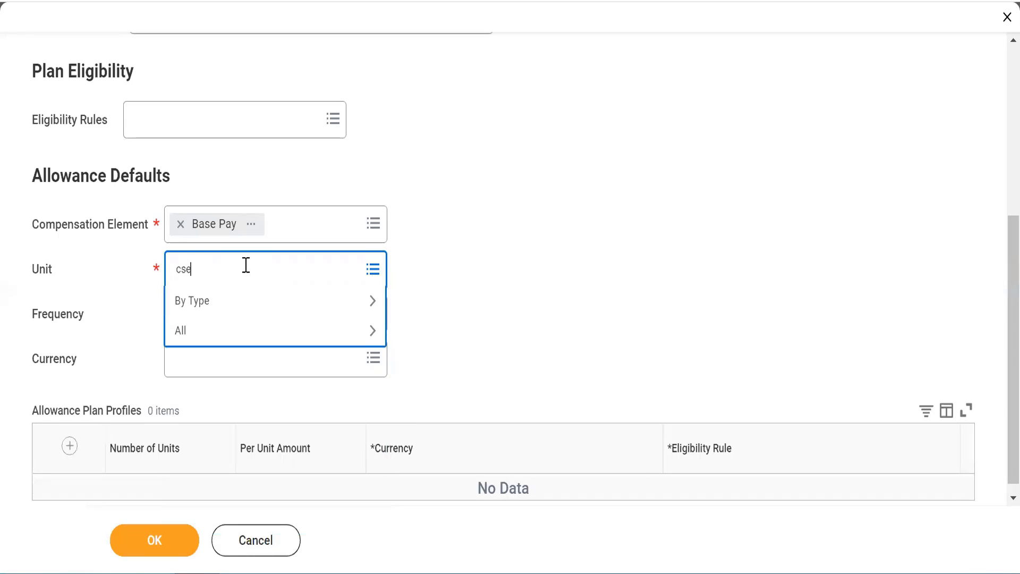
{"action": "key", "text": "BackSpace"}
{"action": "key", "text": "BackSpace"}
{"action": "type", "text": "as"}
{"action": "key", "text": "Return"}
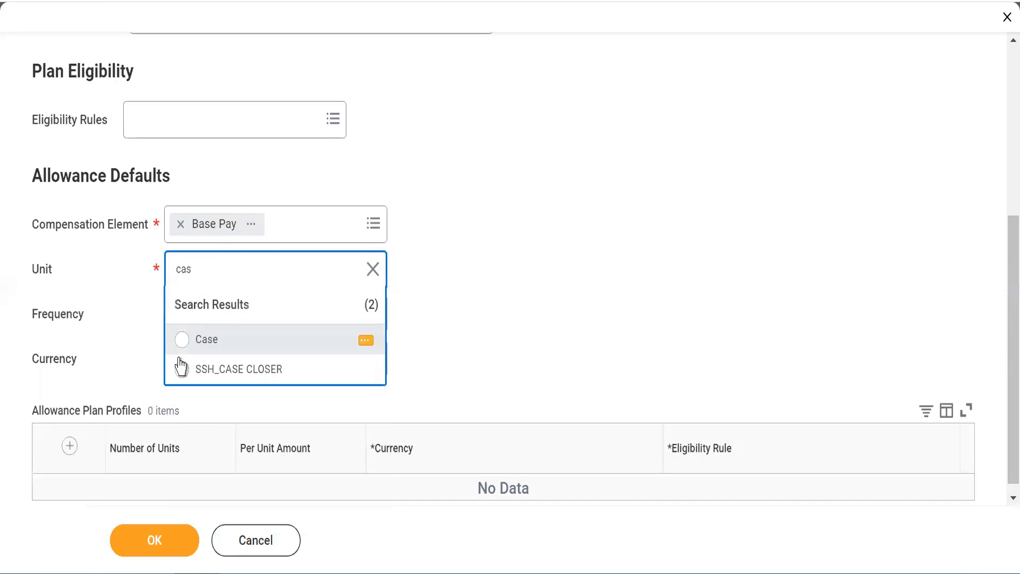
{"action": "left_click", "coordinate": [180, 341]}
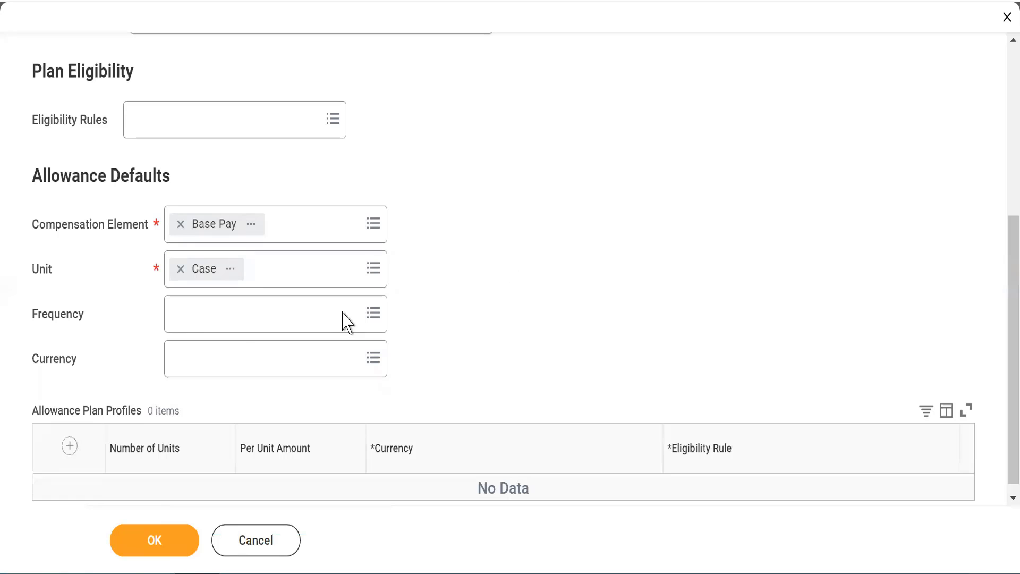
- Set the unit-based plan's frequency to Monthly and its currency to INR in the allowance defaults
{"action": "left_click", "coordinate": [189, 319]}
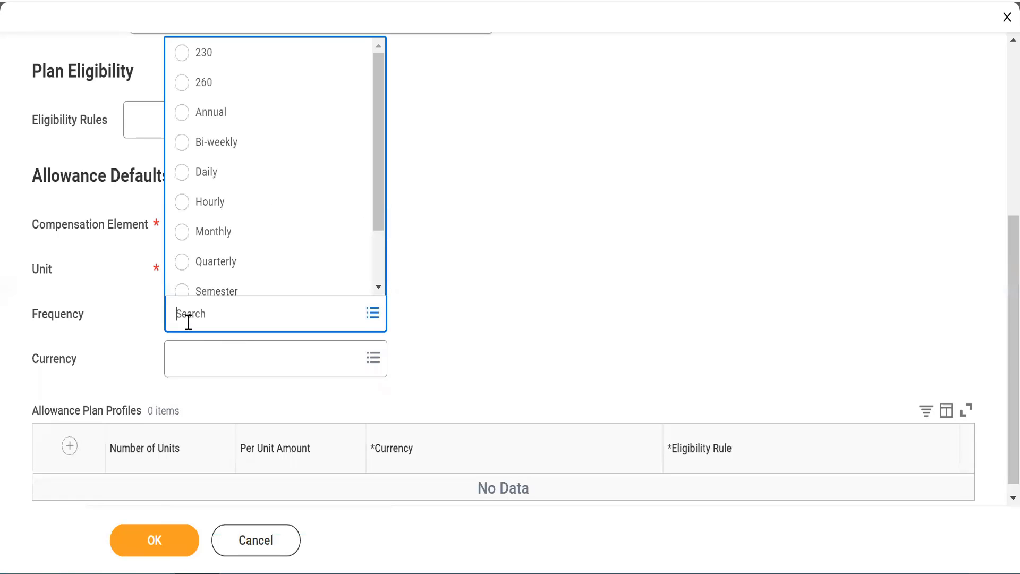
{"action": "type", "text": "Monthly"}
{"action": "key", "text": "Return"}
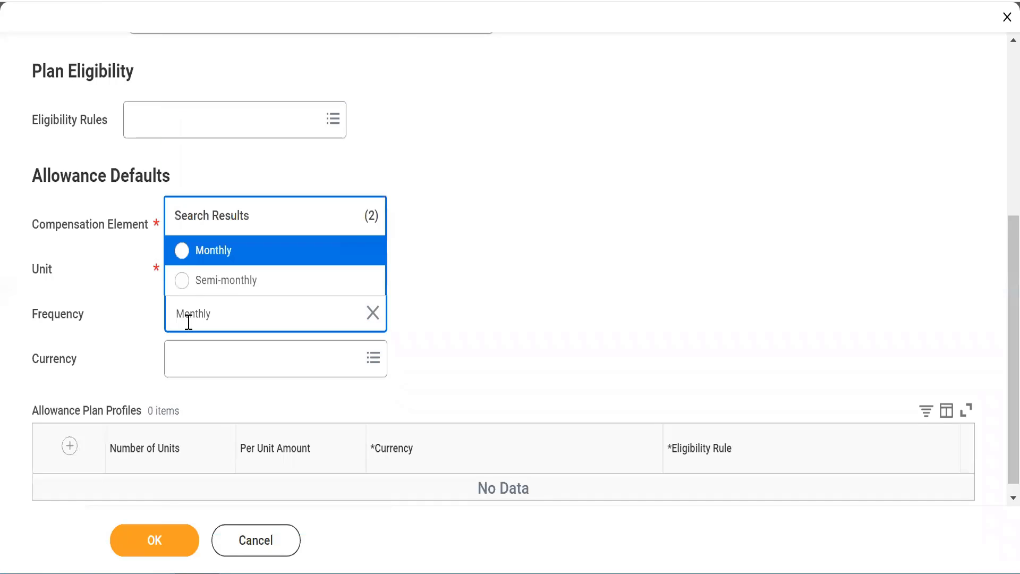
{"action": "left_click", "coordinate": [181, 252]}
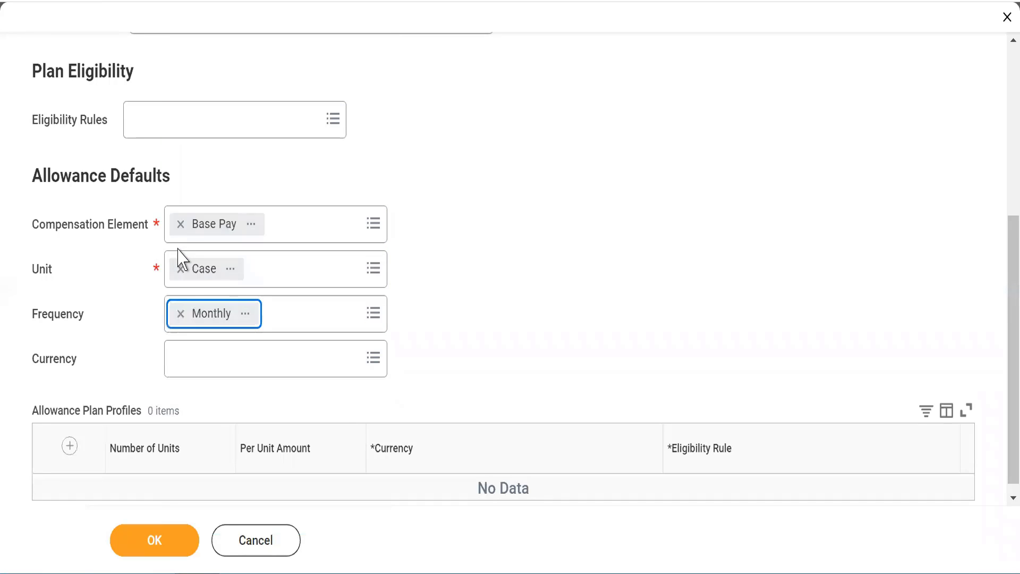
{"action": "left_click", "coordinate": [182, 372]}
{"action": "type", "text": "Inr"}
{"action": "key", "text": "Return"}
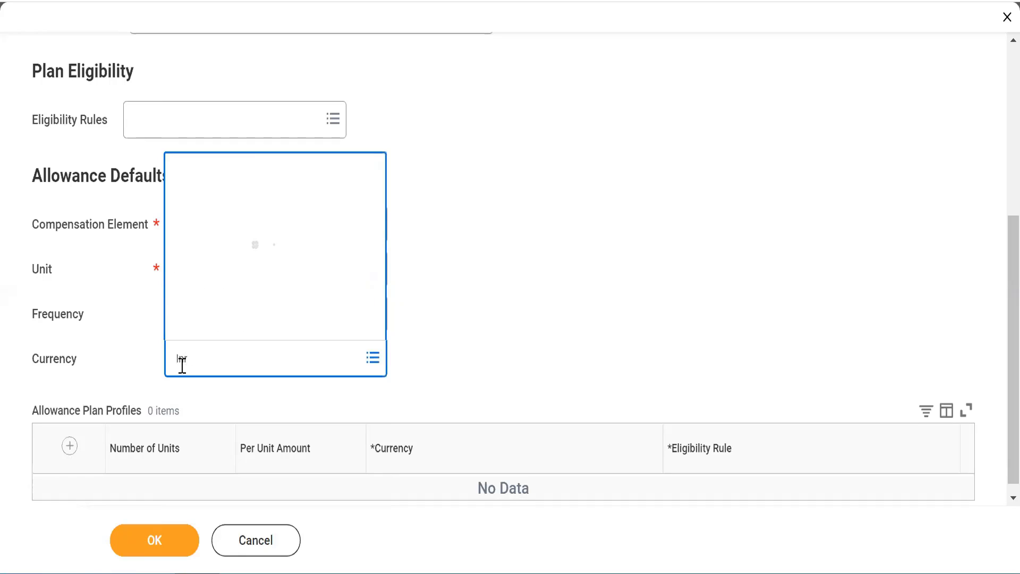
{"action": "left_click", "coordinate": [483, 317]}
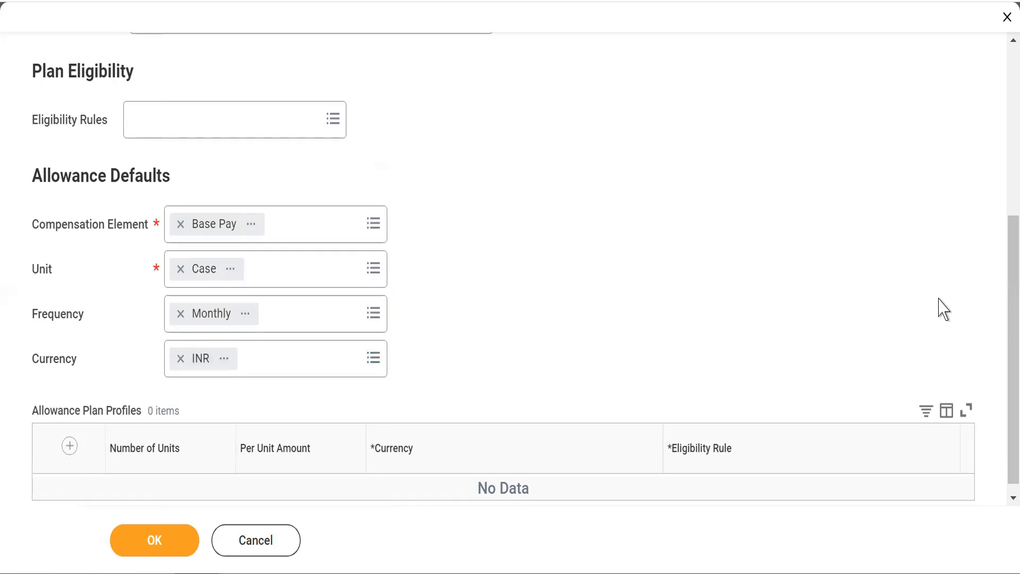
- Read the explanation of the Apply FTE% option in the allowance defaults
{"action": "left_click_drag", "start_coordinate": [1004, 324], "coordinate": [999, 96]}
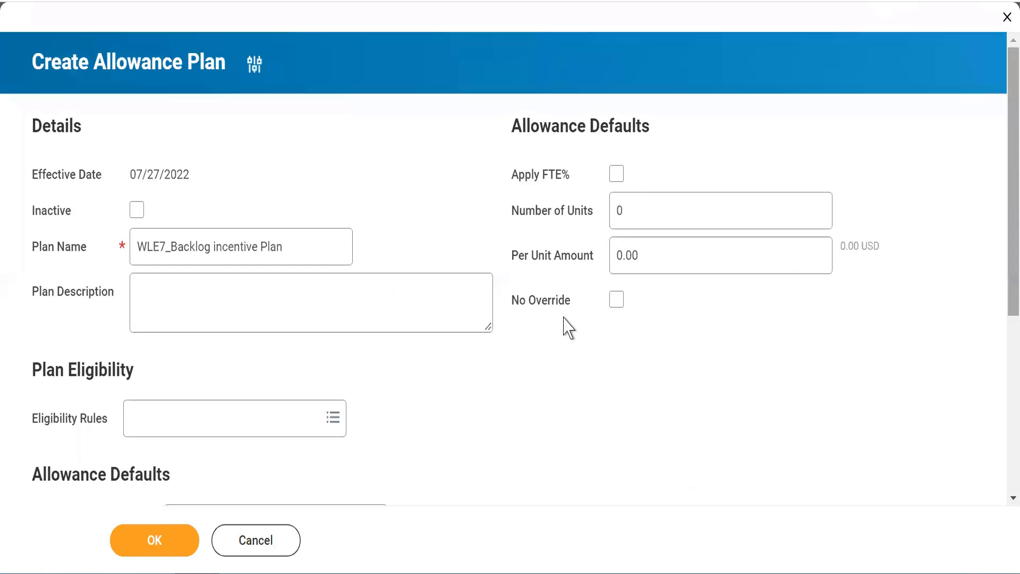
{"action": "left_click_drag", "start_coordinate": [510, 181], "coordinate": [570, 186]}
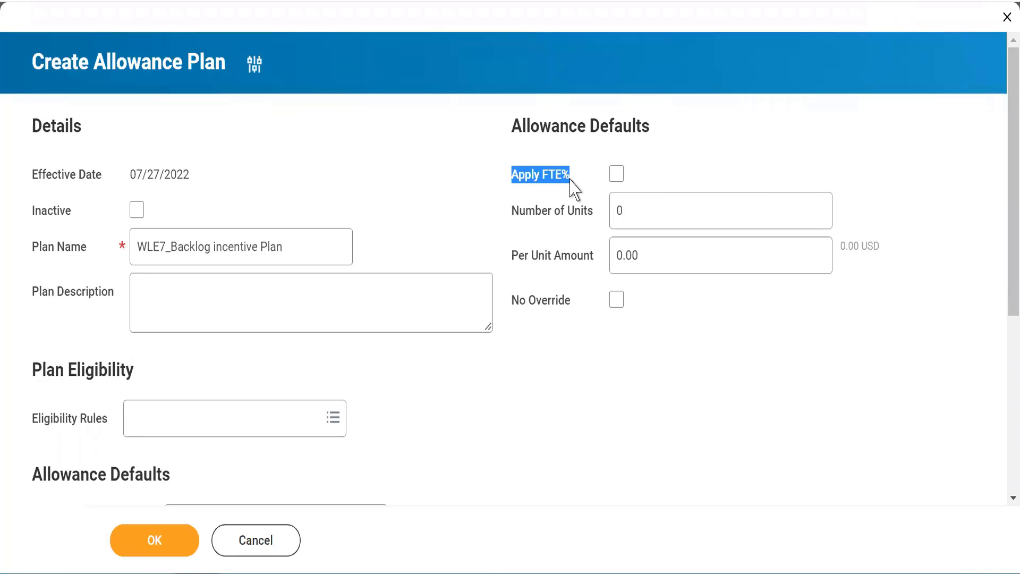
{"action": "mouse_move", "coordinate": [572, 187]}
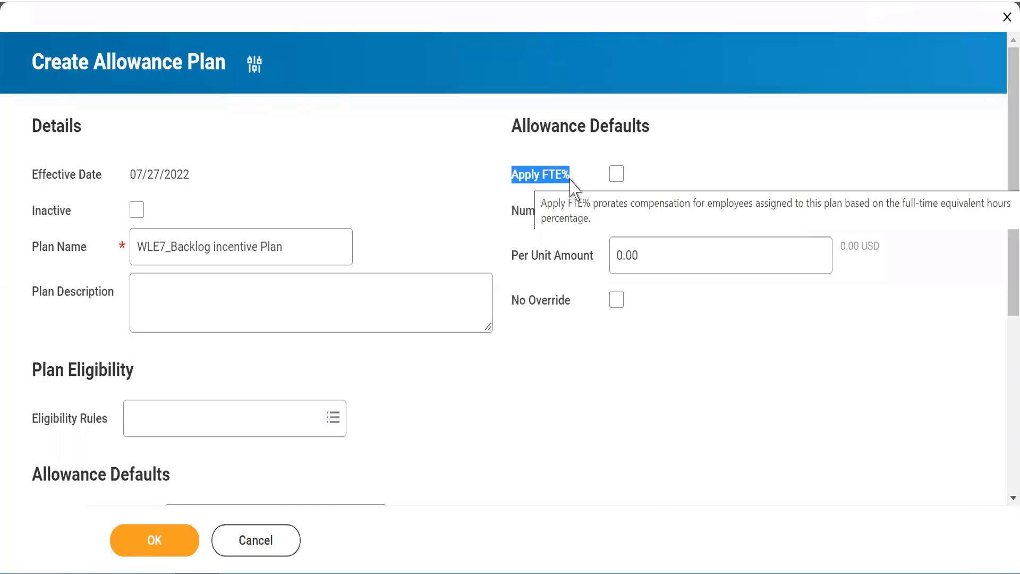
{"action": "left_click", "coordinate": [566, 369]}
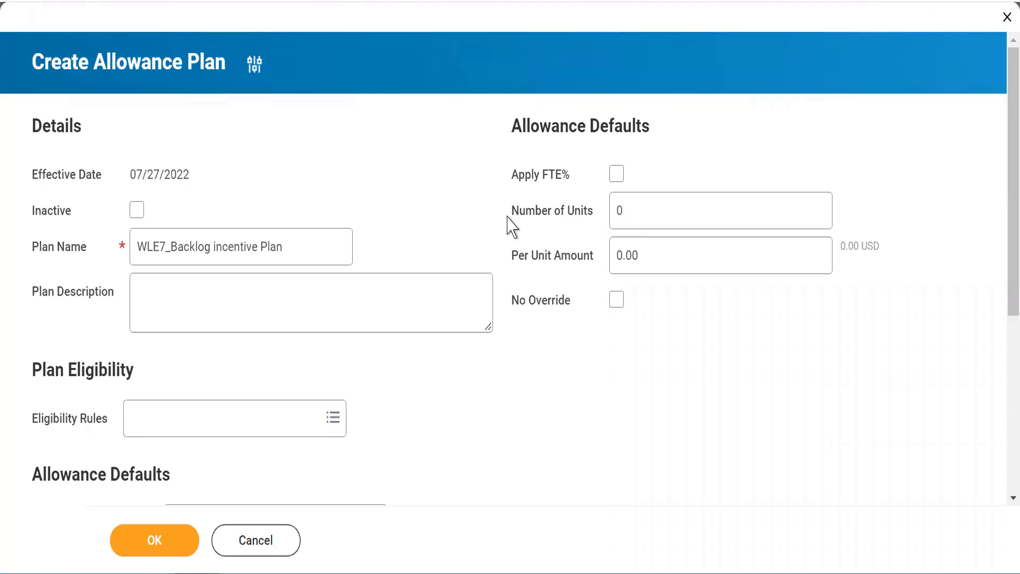
- Set the unit-based plan's per unit amount to 1,000.00
{"action": "left_click", "coordinate": [643, 210]}
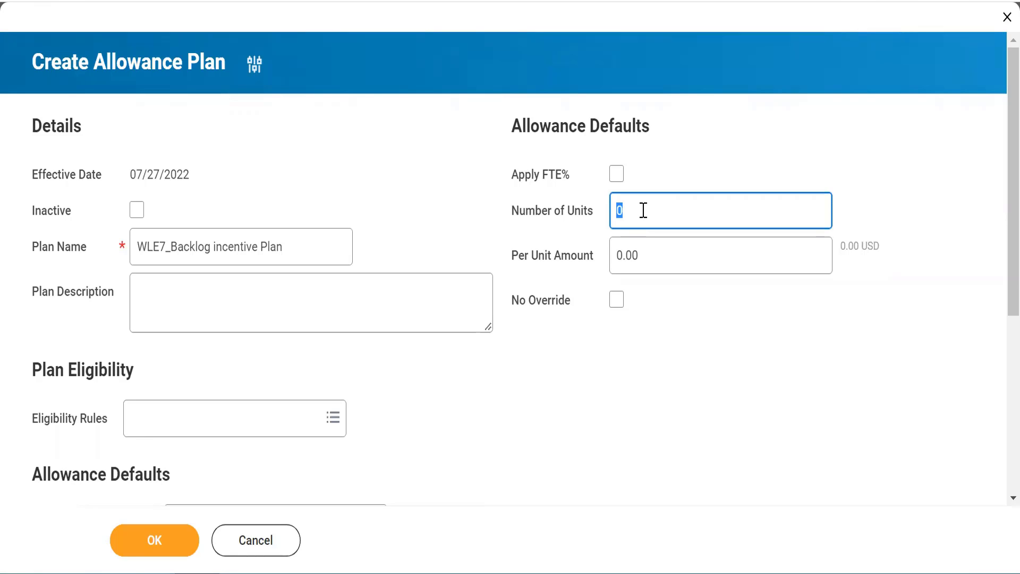
{"action": "left_click", "coordinate": [658, 255]}
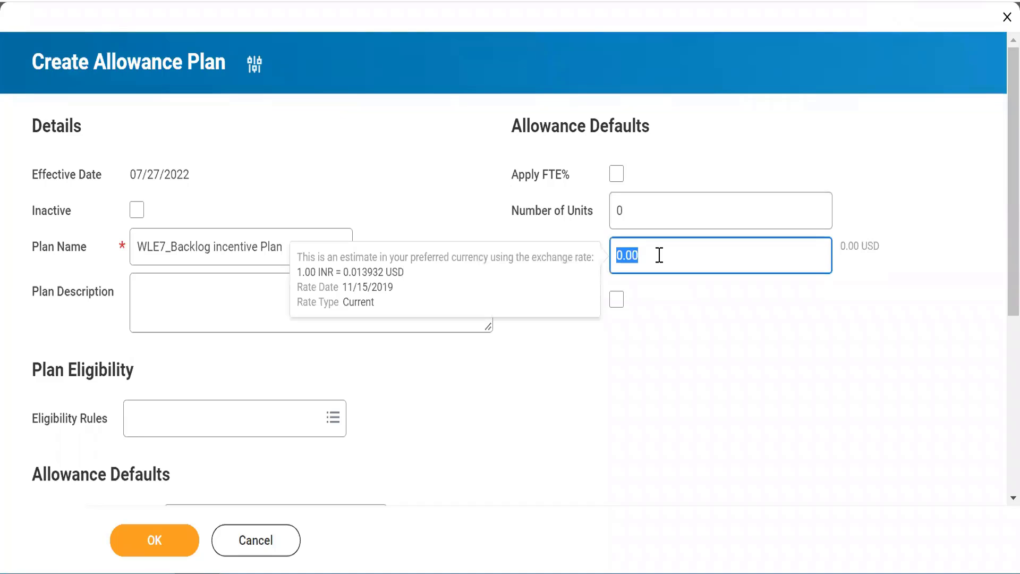
{"action": "type", "text": "1000"}
{"action": "left_click", "coordinate": [683, 388]}
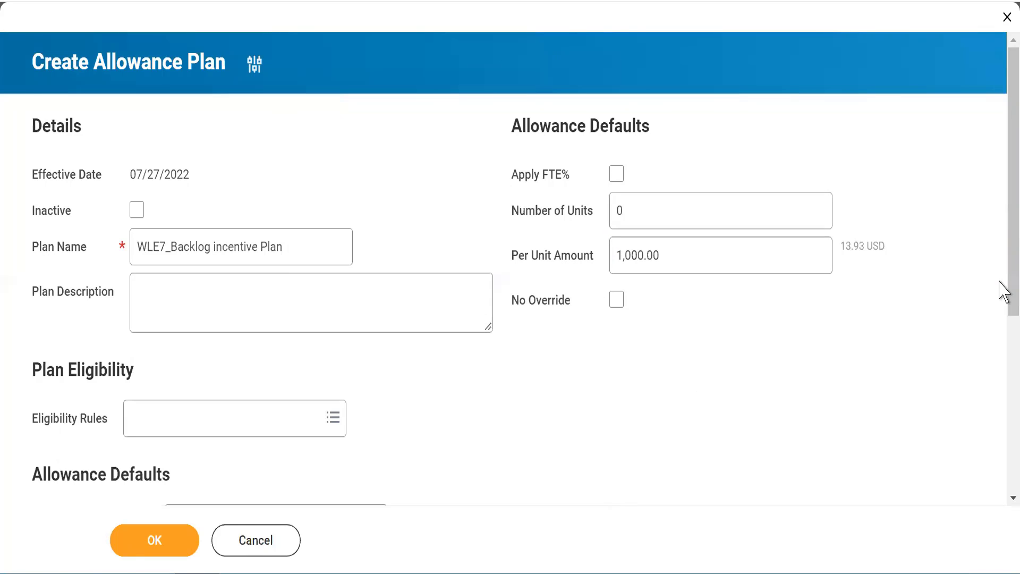
- Submit the WLE7_Backlog incentive Plan, review its summary and finish the task
{"action": "left_click_drag", "start_coordinate": [1000, 292], "coordinate": [999, 373]}
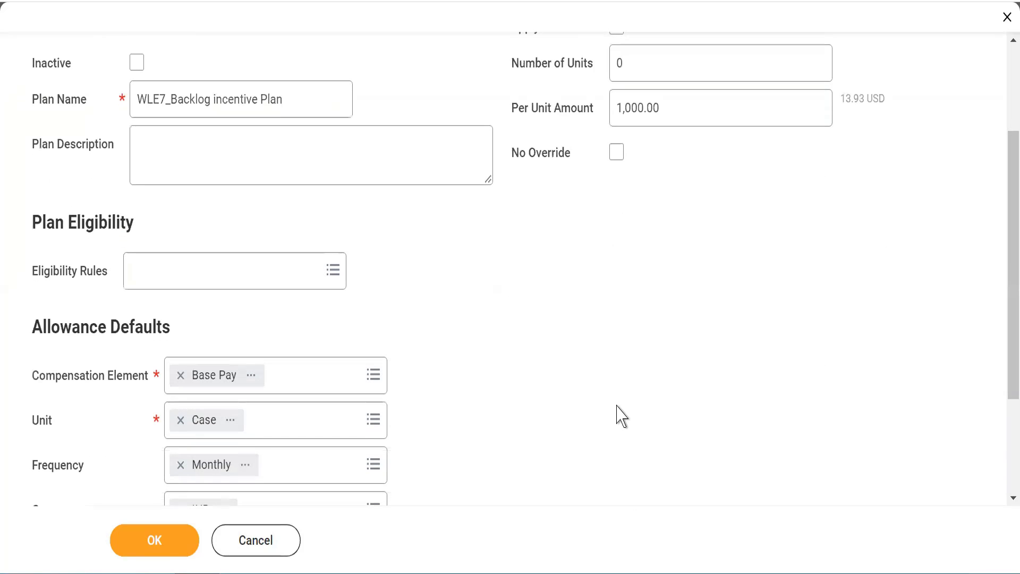
{"action": "left_click_drag", "start_coordinate": [1003, 345], "coordinate": [1003, 239]}
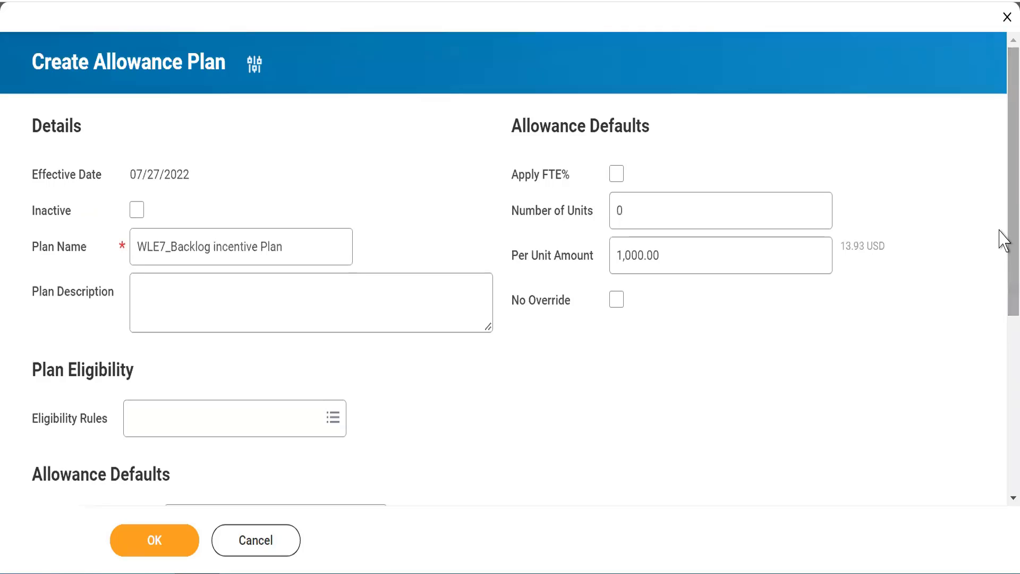
{"action": "left_click", "coordinate": [141, 542]}
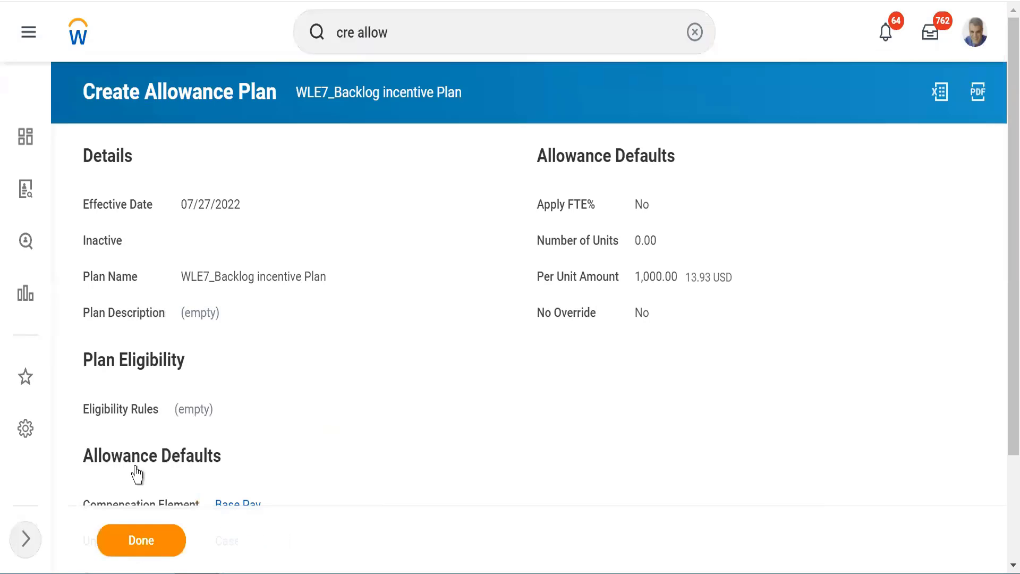
{"action": "scroll", "coordinate": [325, 345], "scroll_direction": "down", "scroll_amount": 2}
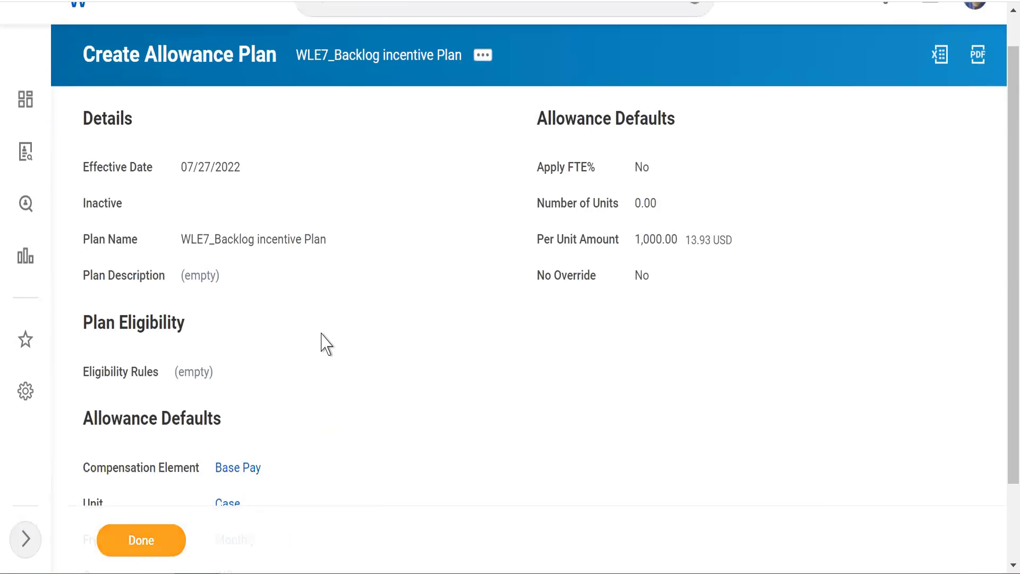
{"action": "scroll", "coordinate": [325, 344], "scroll_direction": "up", "scroll_amount": 2}
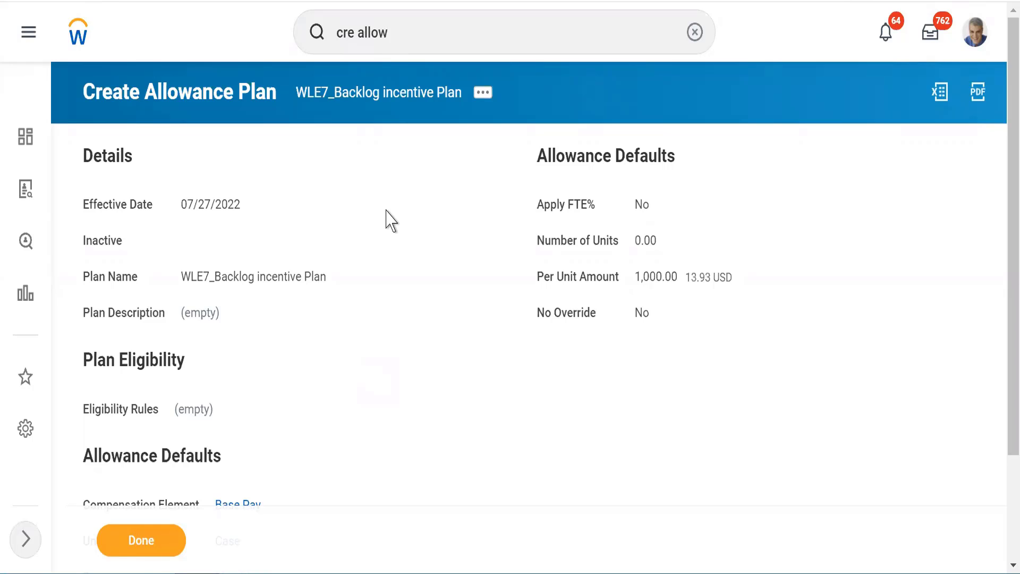
{"action": "left_click", "coordinate": [132, 540]}
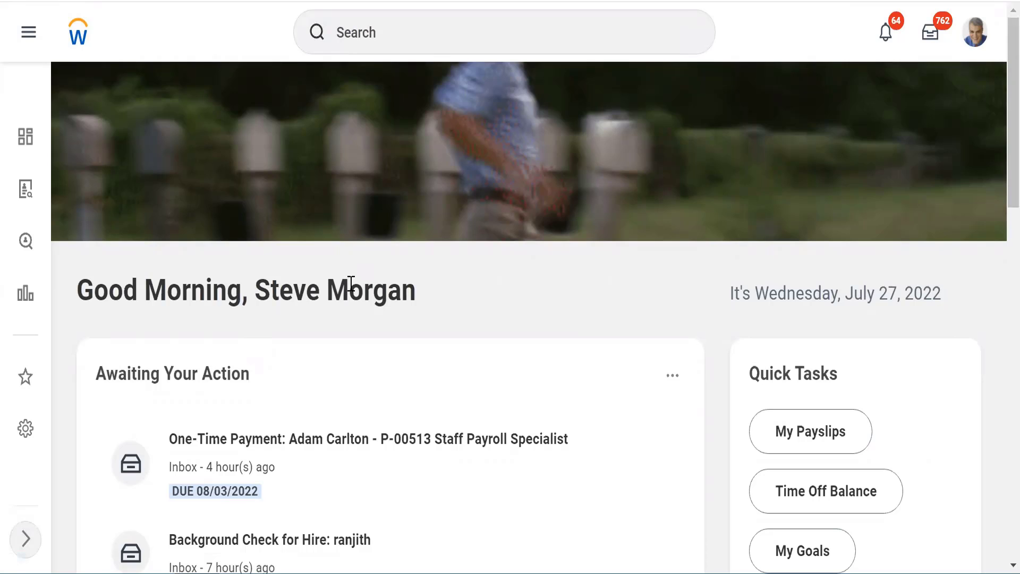
- Search the tasks for cre al and open Create Allowance Plan
{"action": "left_click", "coordinate": [386, 39]}
{"action": "type", "text": "cre aloo"}
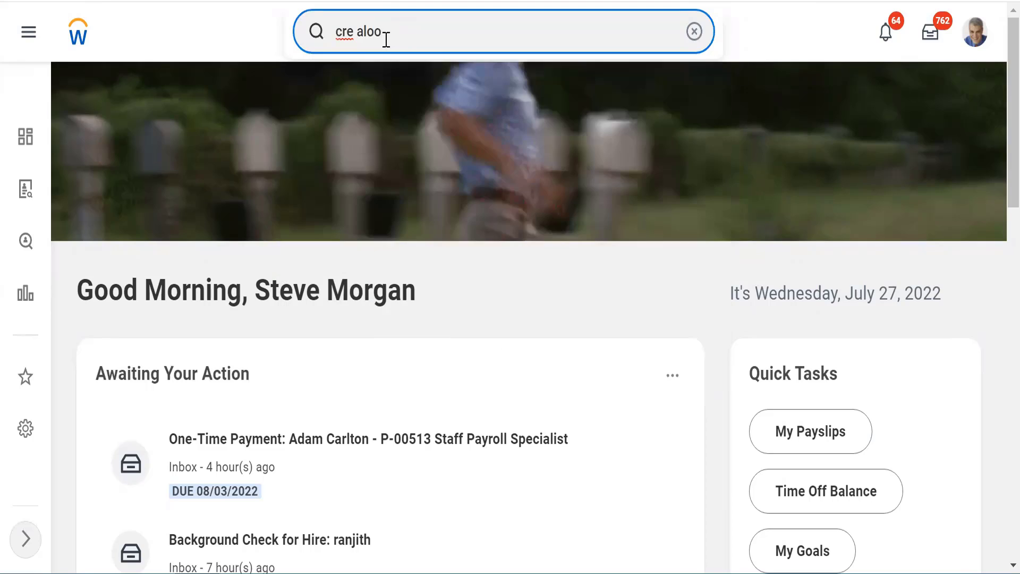
{"action": "key", "text": "BackSpace"}
{"action": "key", "text": "BackSpace"}
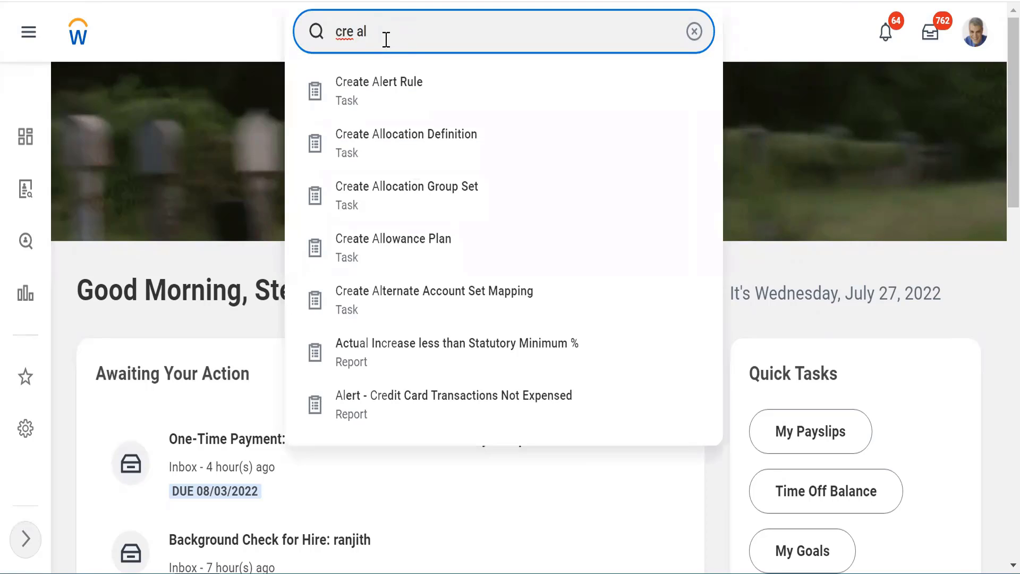
{"action": "left_click", "coordinate": [392, 247]}
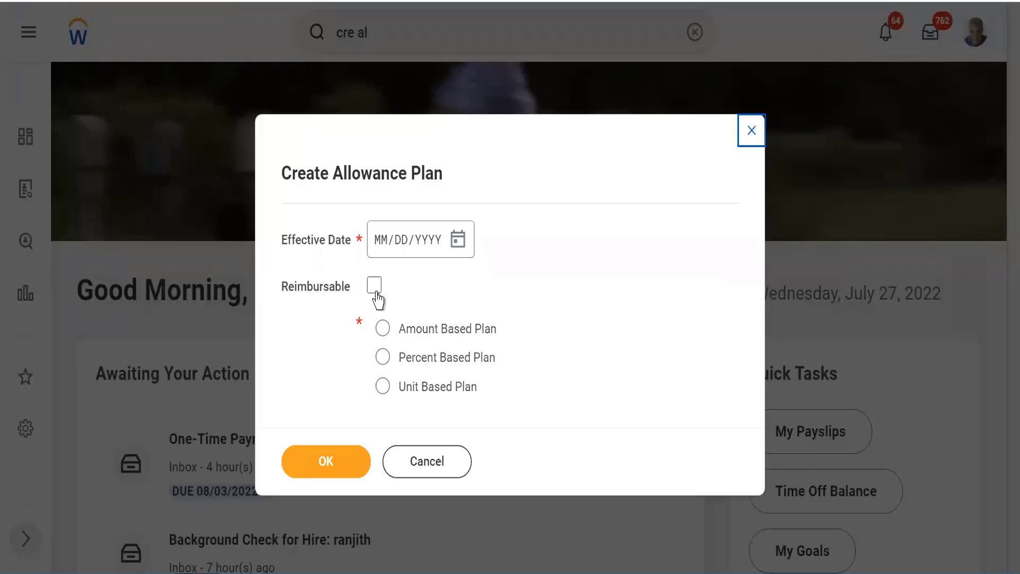
- Start a reimbursable Amount Based Plan with the effective date 07/27/2022
{"action": "left_click", "coordinate": [375, 291]}
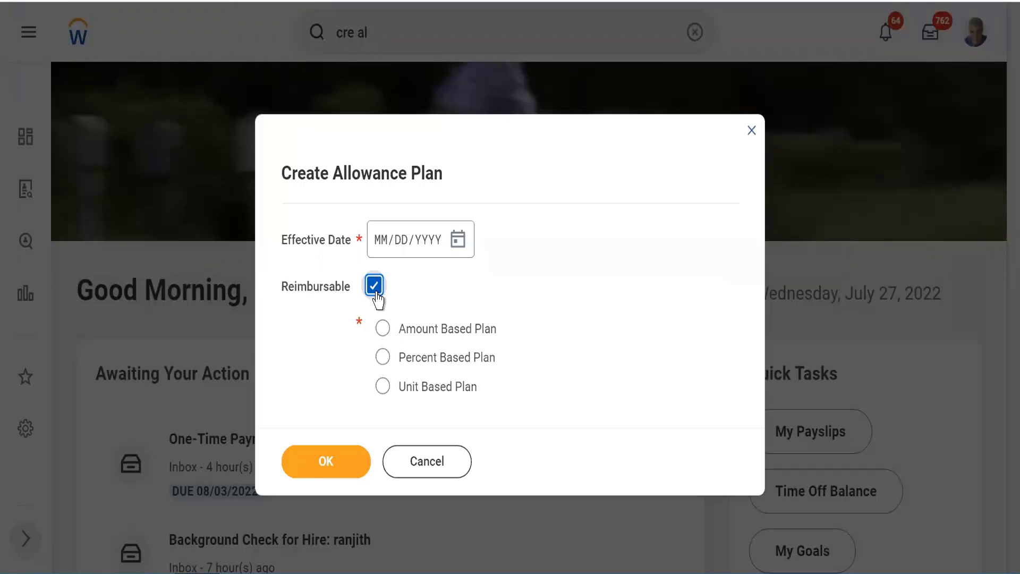
{"action": "left_click", "coordinate": [383, 330]}
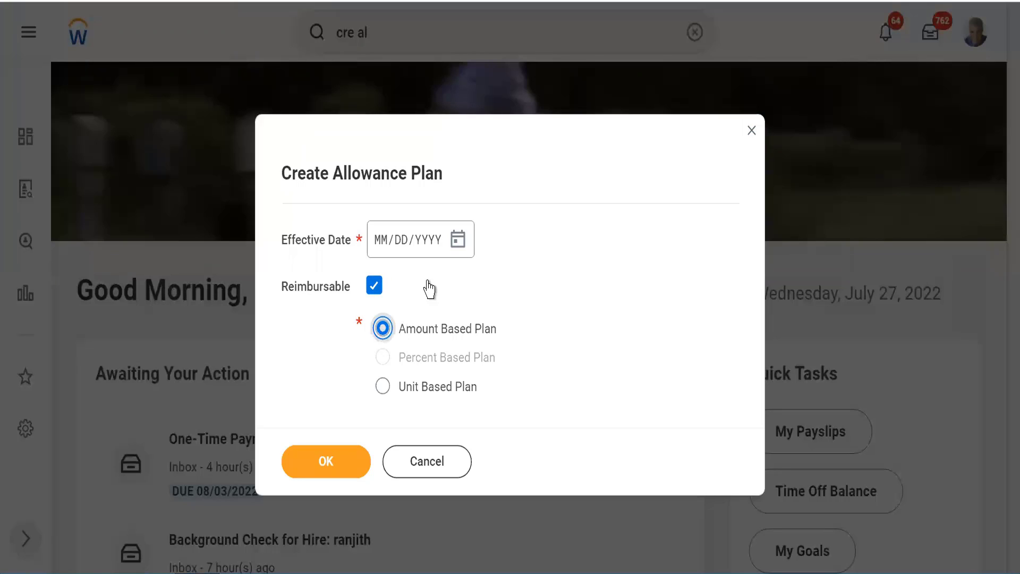
{"action": "left_click", "coordinate": [460, 245]}
{"action": "left_click", "coordinate": [617, 443]}
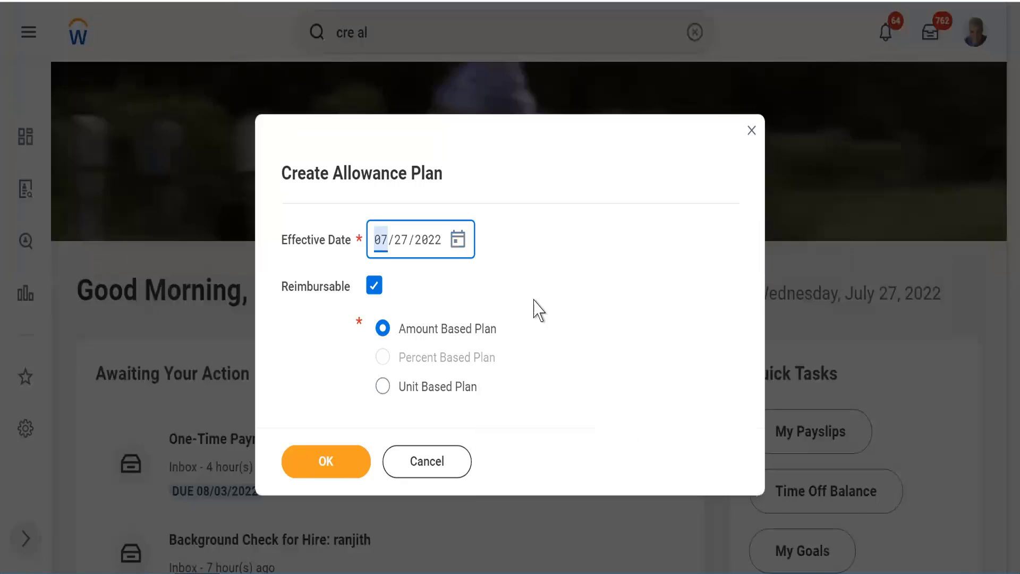
{"action": "left_click", "coordinate": [534, 299]}
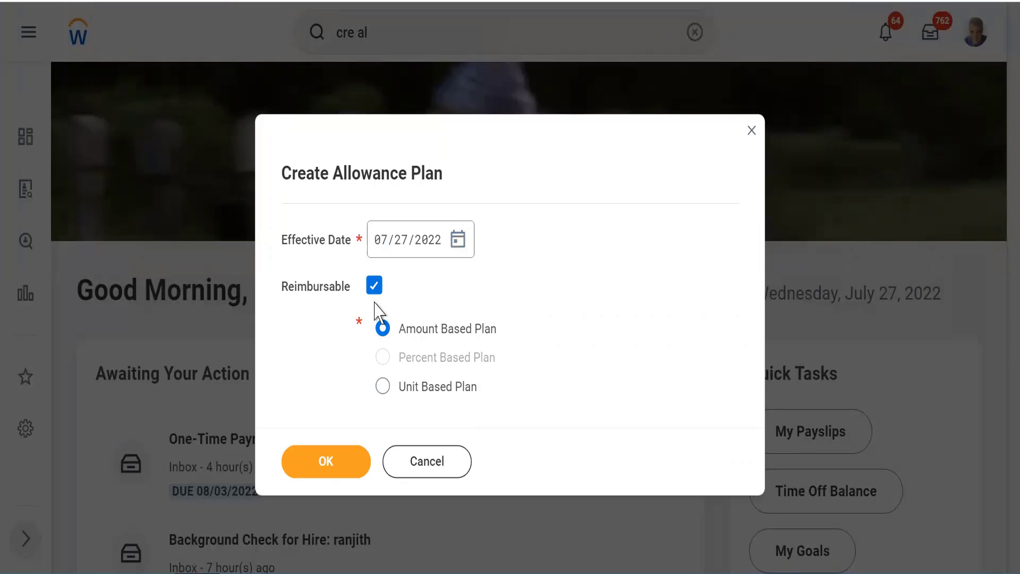
{"action": "left_click", "coordinate": [317, 468]}
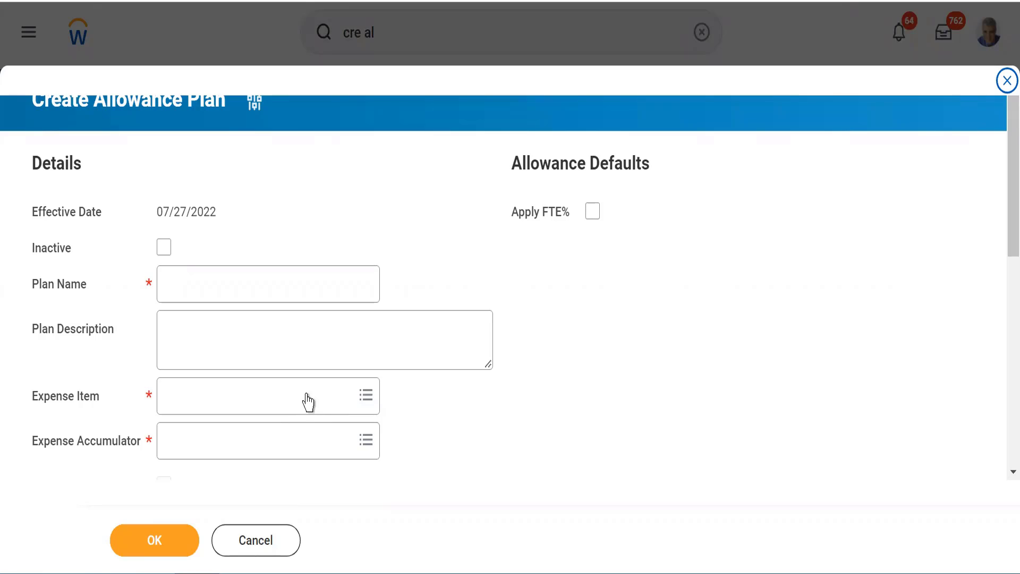
- Name the reimbursable plan cab reimbursement
{"action": "left_click", "coordinate": [199, 286]}
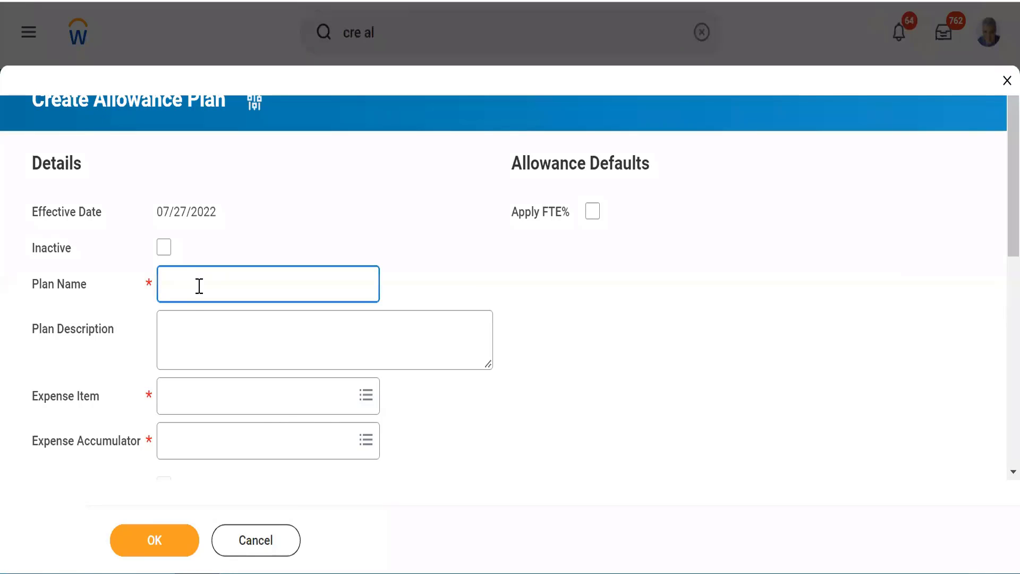
{"action": "type", "text": "cab reimbursement"}
{"action": "left_click", "coordinate": [499, 436]}
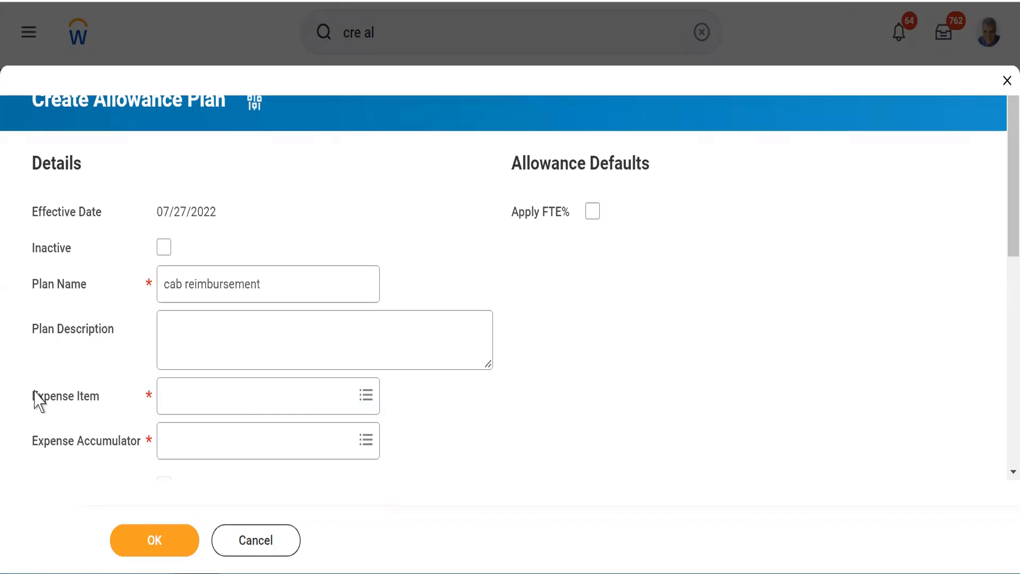
- Look through the Expense Item choices by spend category for the cab plan, checking Company Car and Miscellaneous
{"action": "left_click", "coordinate": [205, 397]}
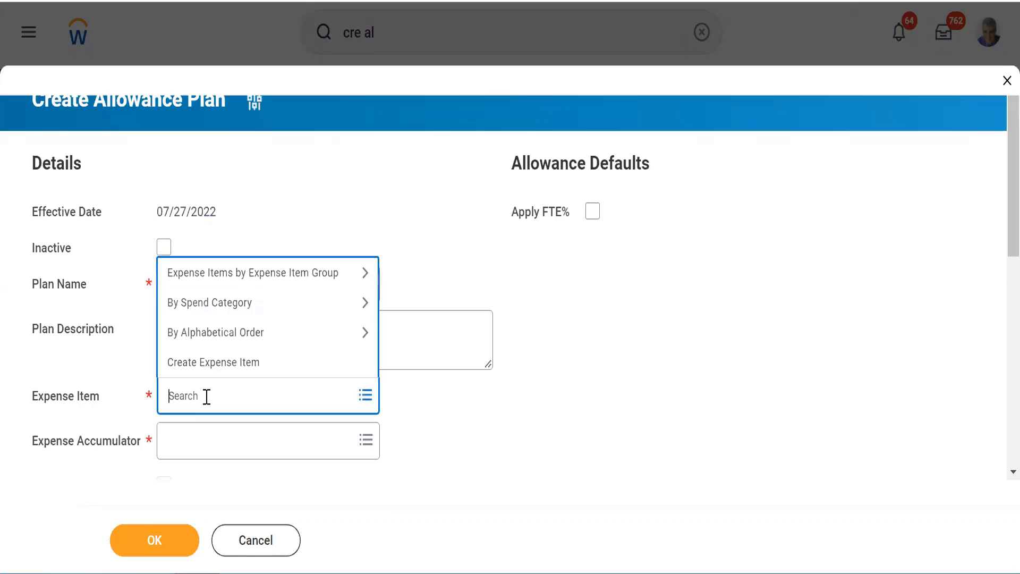
{"action": "left_click", "coordinate": [208, 316]}
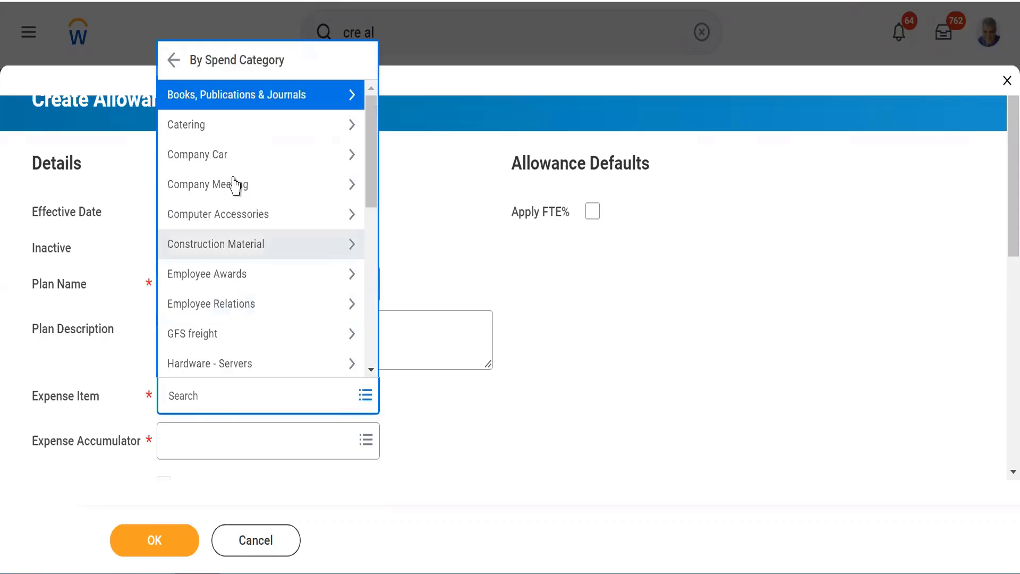
{"action": "left_click", "coordinate": [221, 159]}
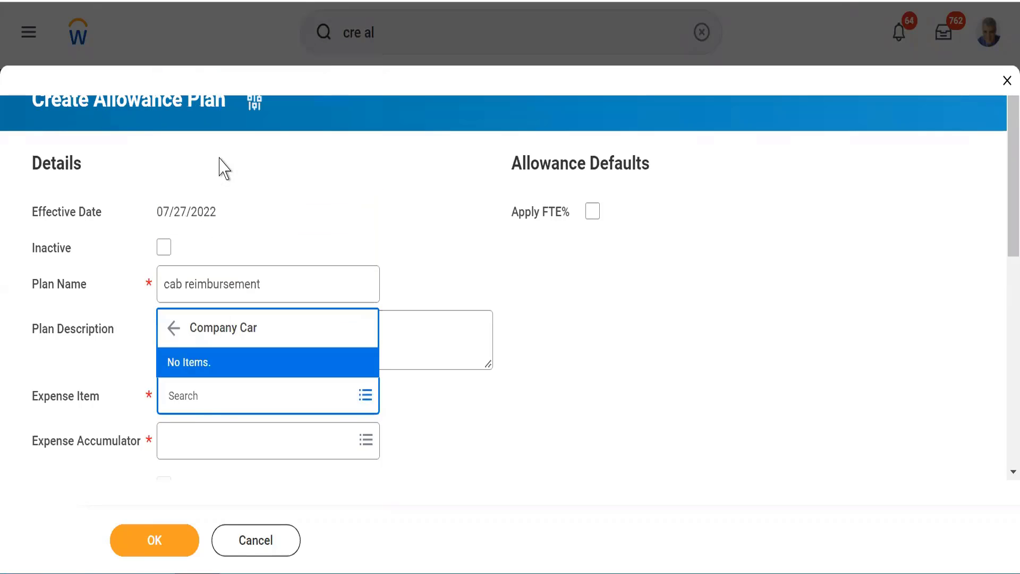
{"action": "left_click", "coordinate": [174, 328]}
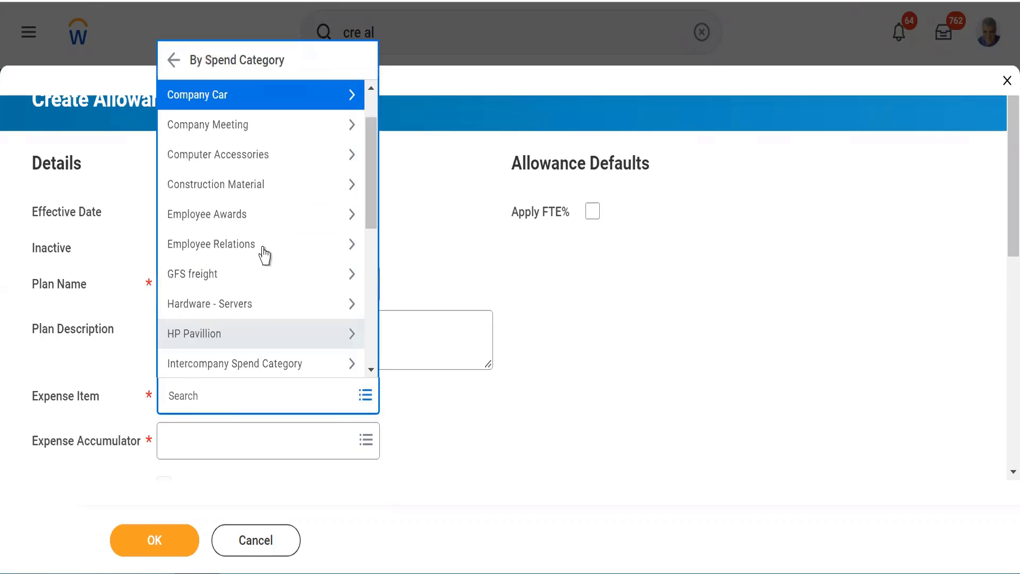
{"action": "left_click_drag", "start_coordinate": [378, 193], "coordinate": [375, 340]}
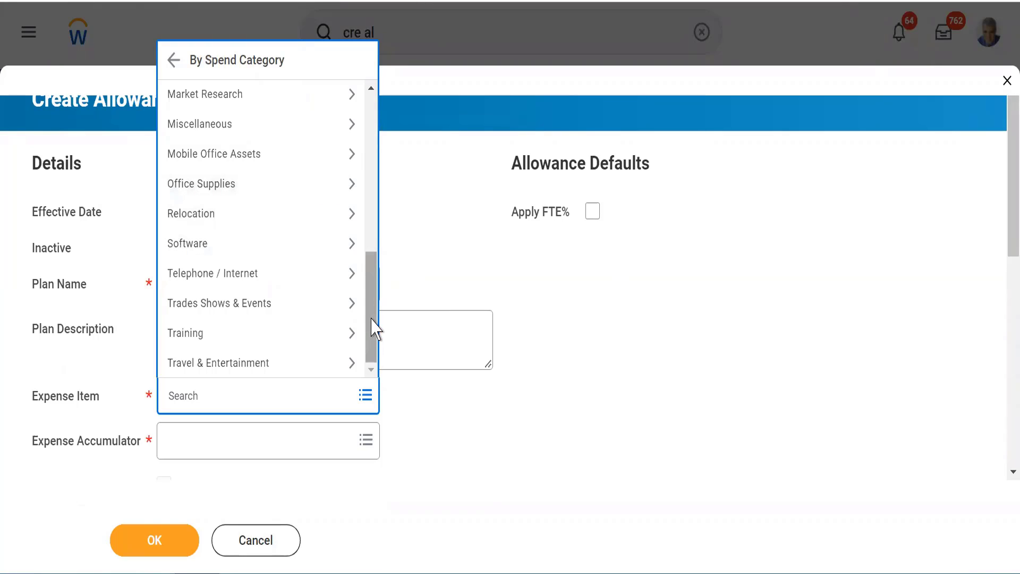
{"action": "left_click_drag", "start_coordinate": [371, 318], "coordinate": [372, 285]}
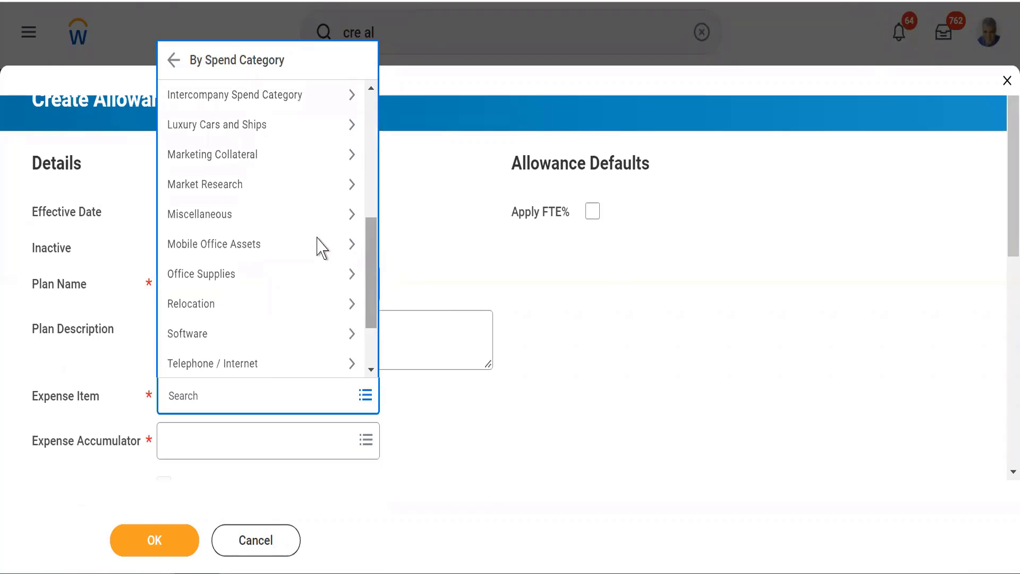
{"action": "left_click", "coordinate": [296, 217]}
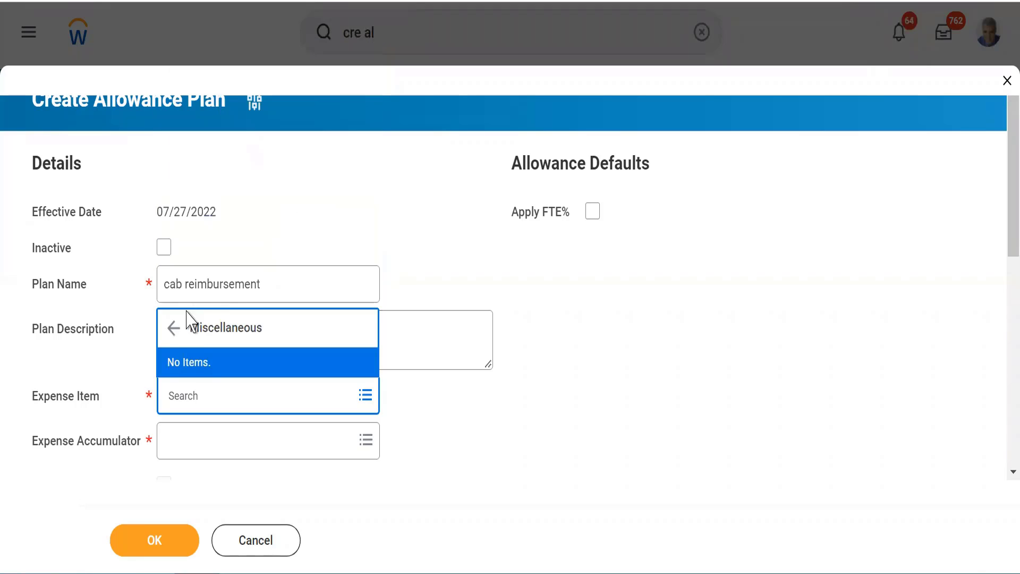
{"action": "left_click", "coordinate": [173, 328]}
{"action": "left_click", "coordinate": [172, 334]}
{"action": "left_click", "coordinate": [173, 327]}
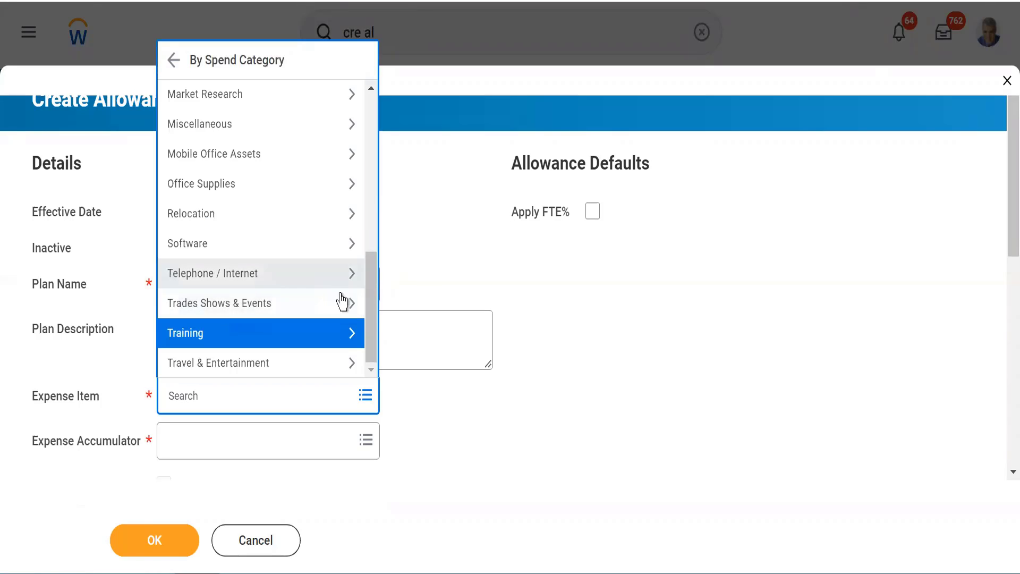
{"action": "left_click_drag", "start_coordinate": [378, 314], "coordinate": [374, 132]}
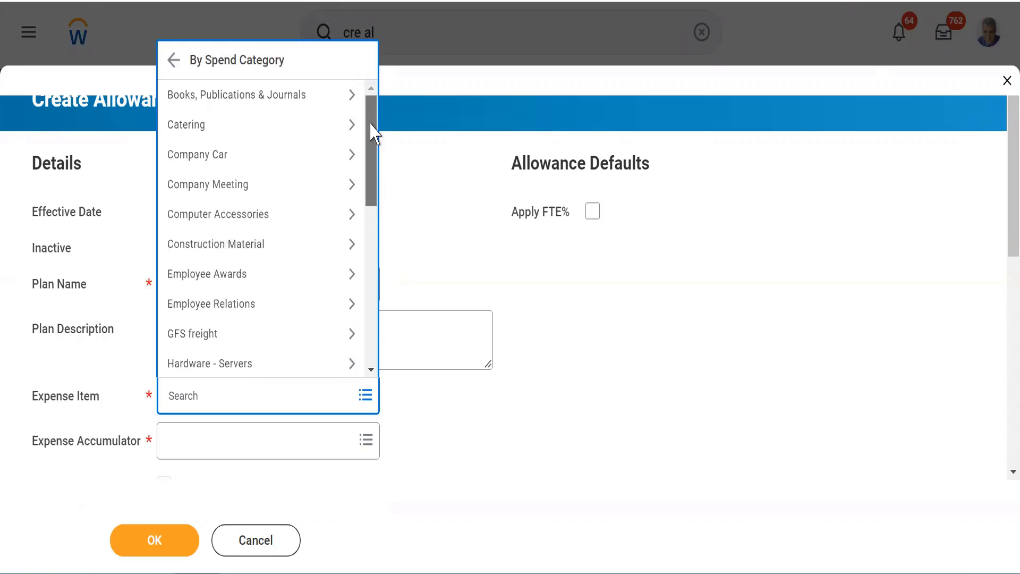
{"action": "left_click", "coordinate": [508, 246]}
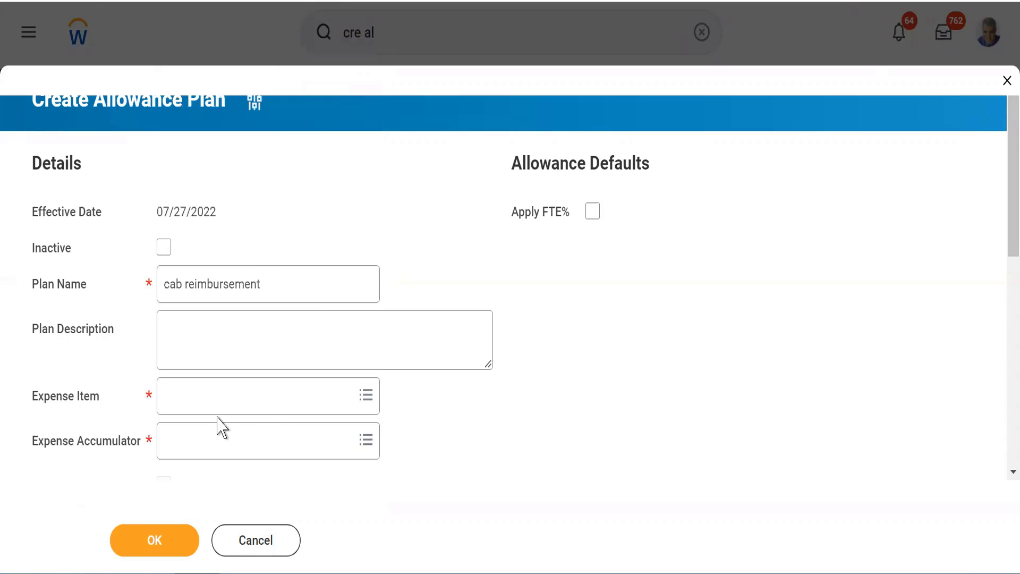
{"action": "left_click", "coordinate": [187, 404]}
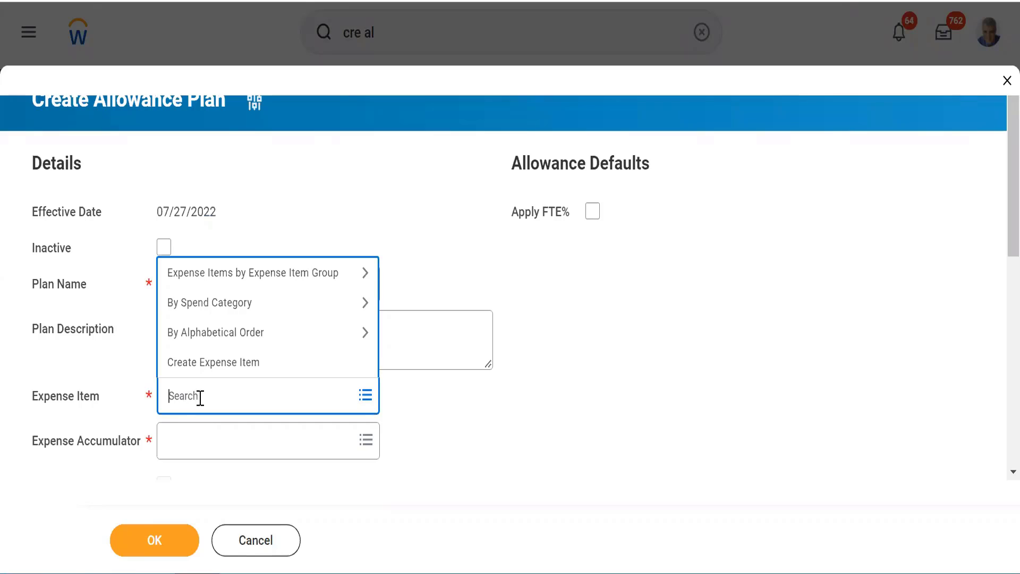
{"action": "left_click", "coordinate": [431, 401]}
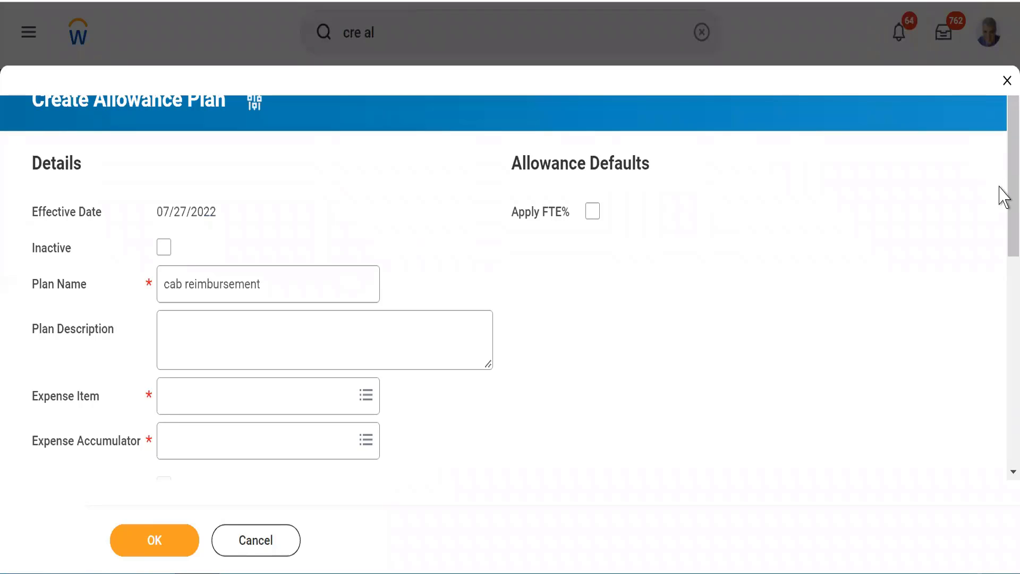
- Rename the allowance plan as computer peripheral
{"action": "scroll", "coordinate": [1004, 271], "scroll_direction": "down", "scroll_amount": 5}
{"action": "scroll", "coordinate": [997, 291], "scroll_direction": "up", "scroll_amount": 5}
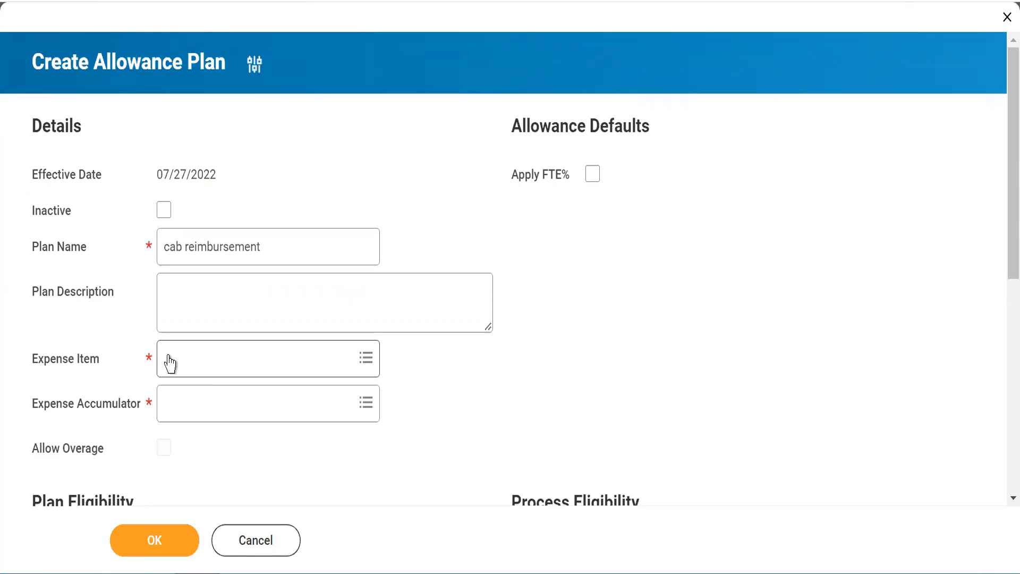
{"action": "double_click", "coordinate": [177, 250]}
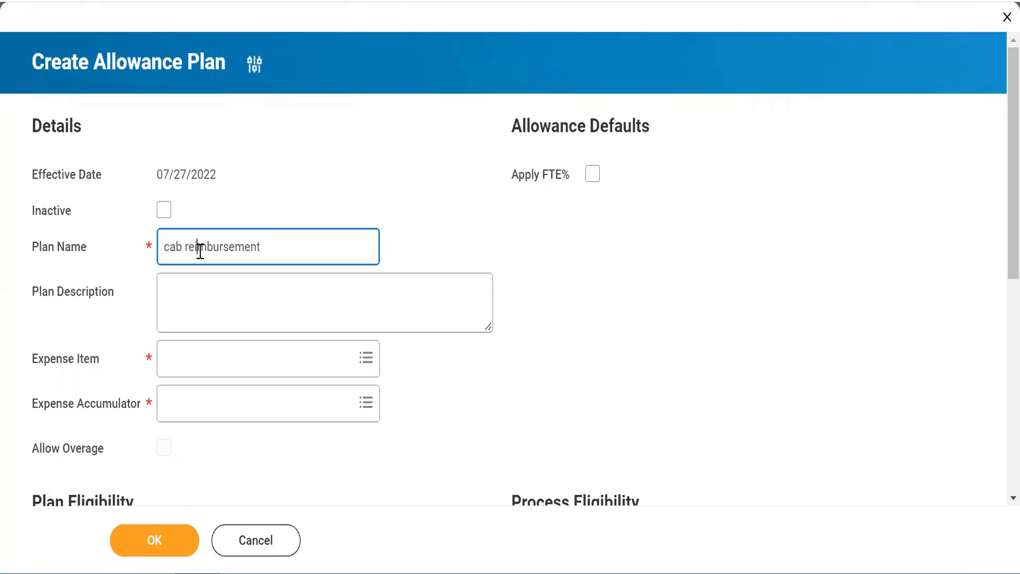
{"action": "triple_click", "coordinate": [200, 250]}
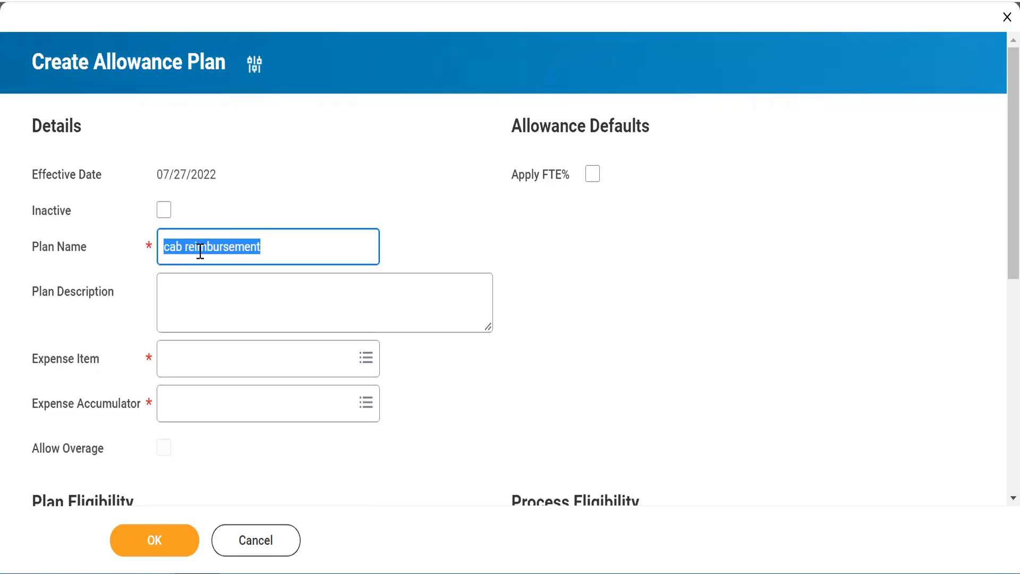
{"action": "key", "text": "BackSpace"}
{"action": "type", "text": "co"}
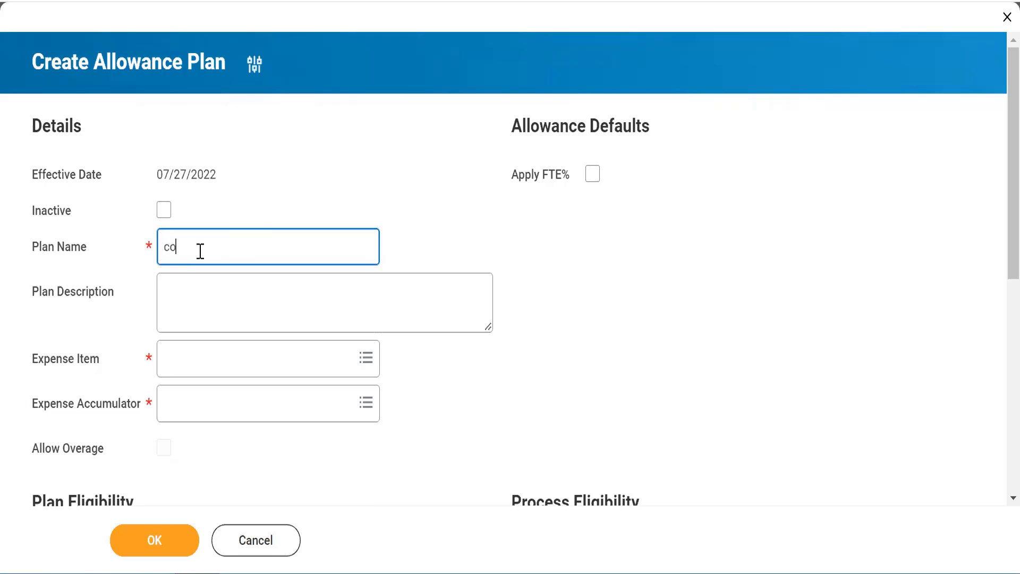
{"action": "type", "text": "mputer peripheral"}
- Check the Computer Accessories spend category for an expense item to use in the plan
{"action": "left_click", "coordinate": [291, 357]}
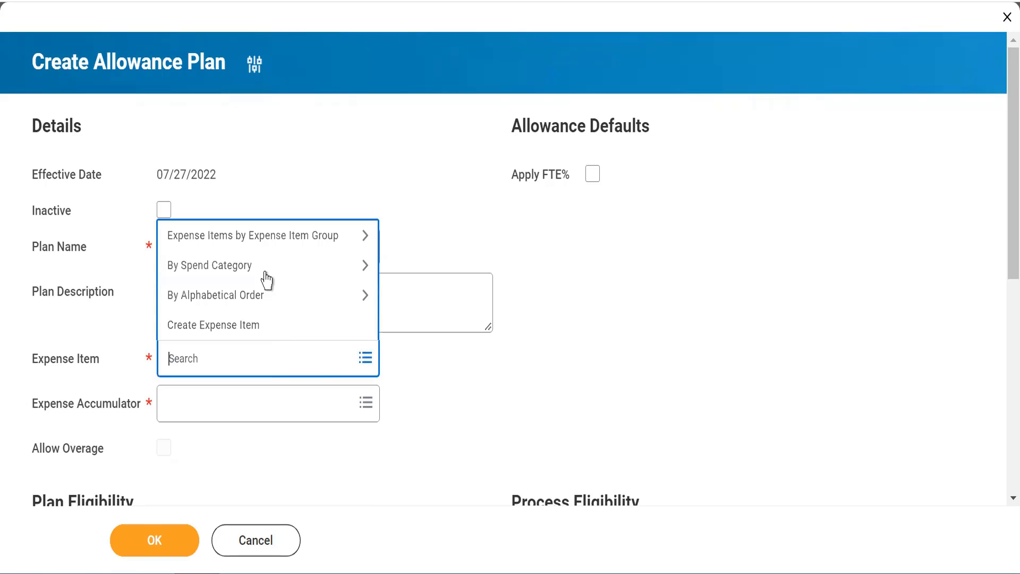
{"action": "left_click", "coordinate": [250, 274]}
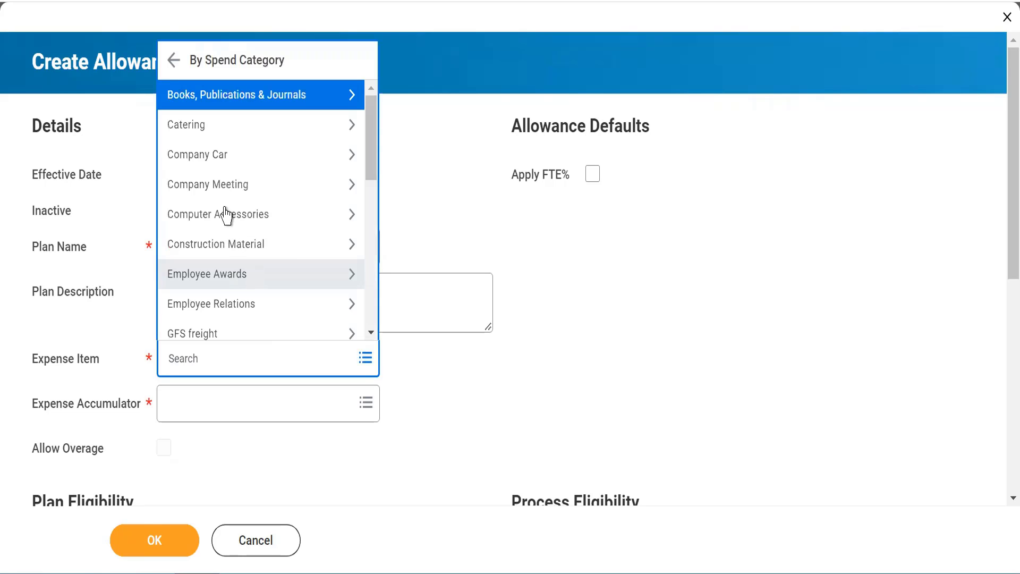
{"action": "left_click", "coordinate": [227, 214]}
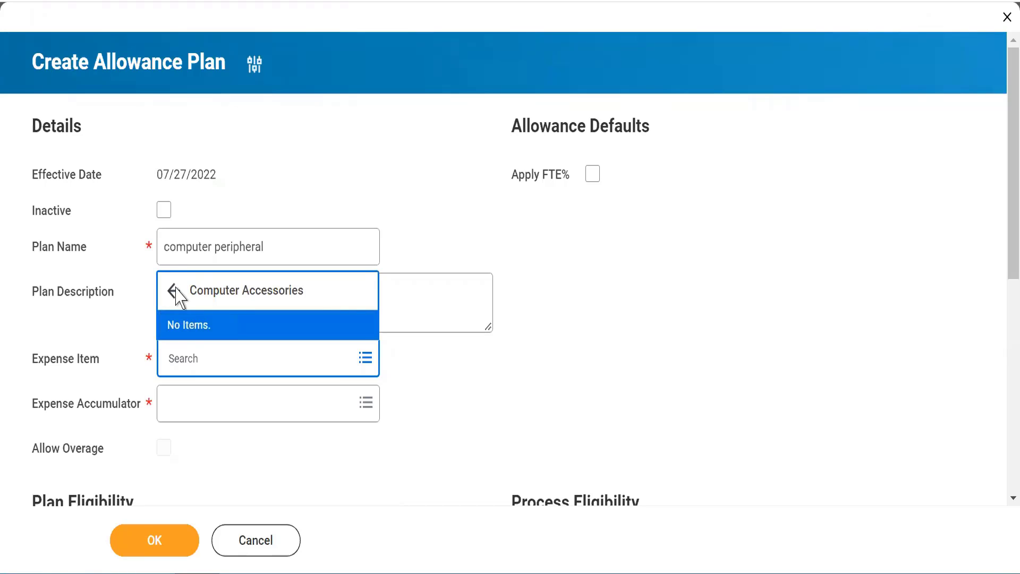
{"action": "left_click", "coordinate": [506, 352]}
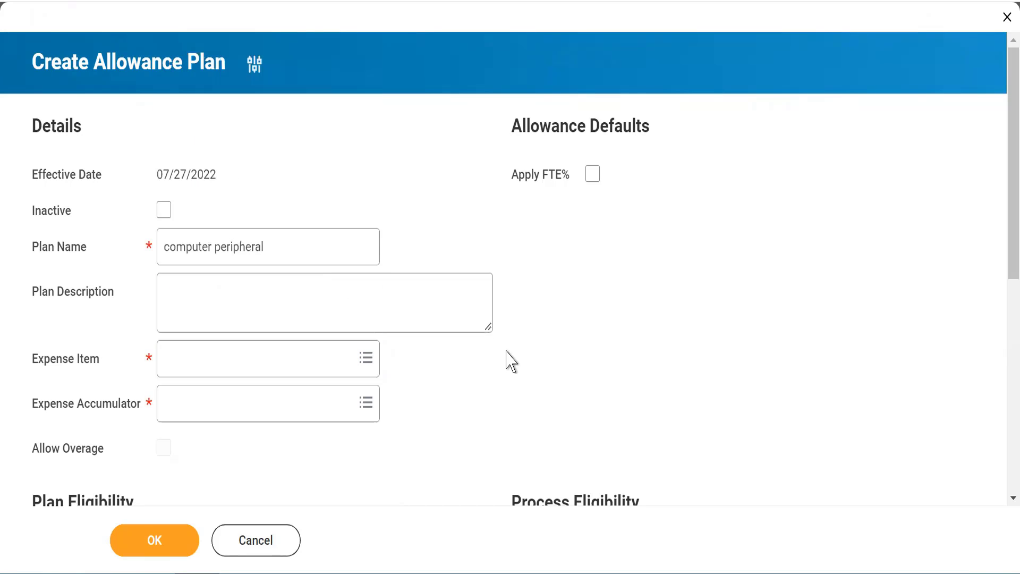
{"action": "left_click", "coordinate": [200, 405]}
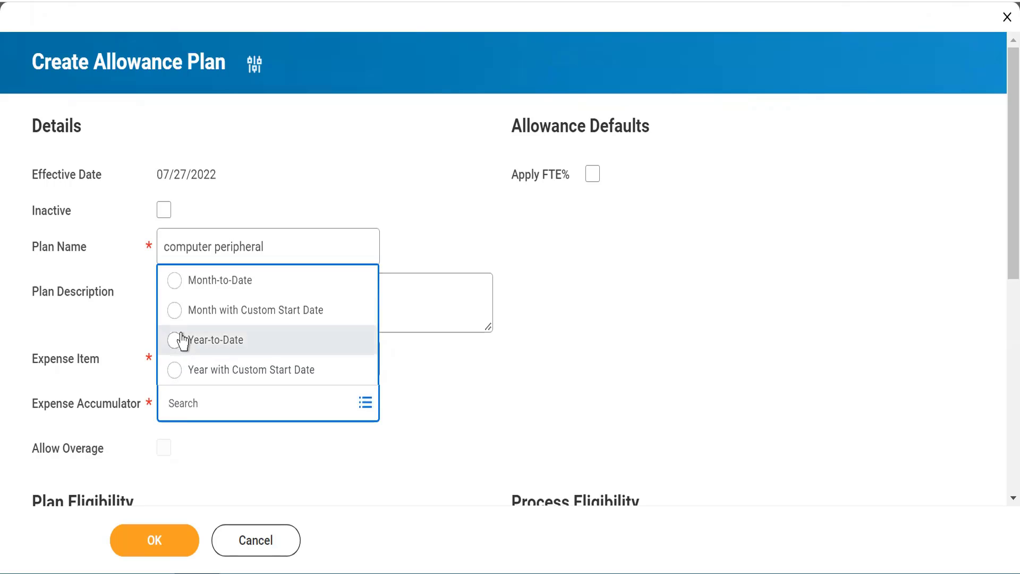
{"action": "left_click", "coordinate": [181, 340]}
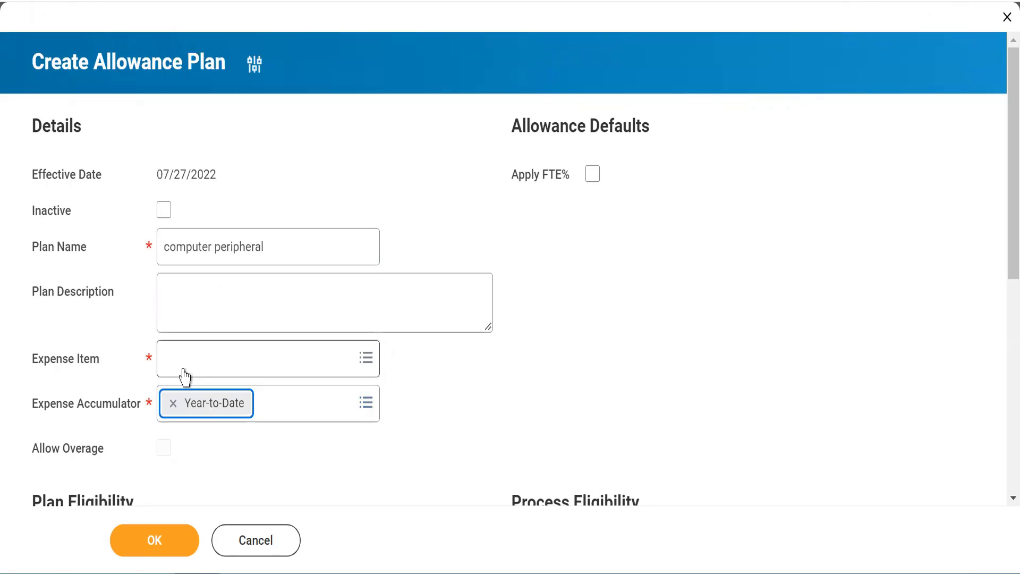
{"action": "left_click", "coordinate": [171, 403]}
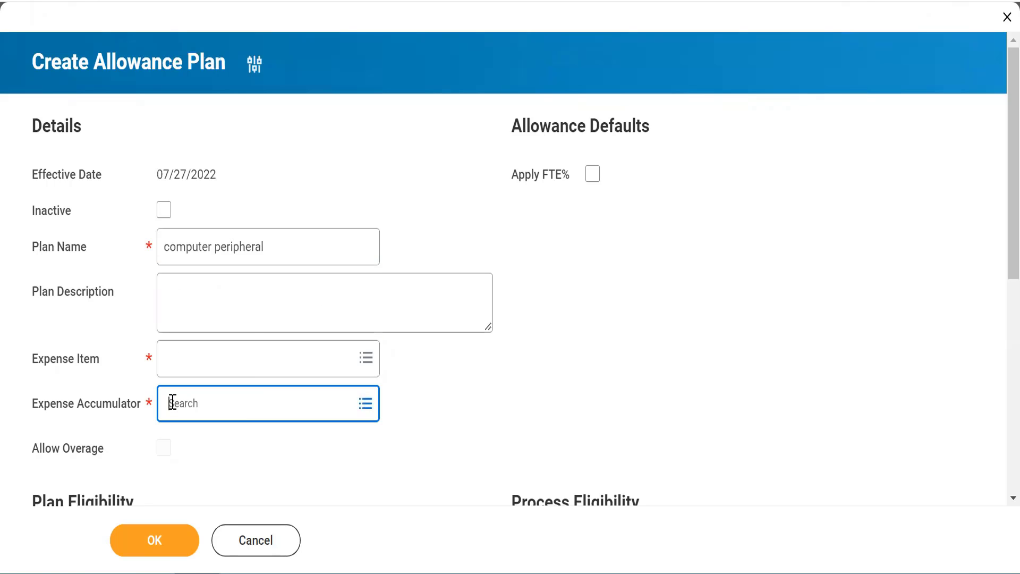
- Set the plan's Expense Accumulator to Month-to-Date
{"action": "left_click", "coordinate": [173, 403]}
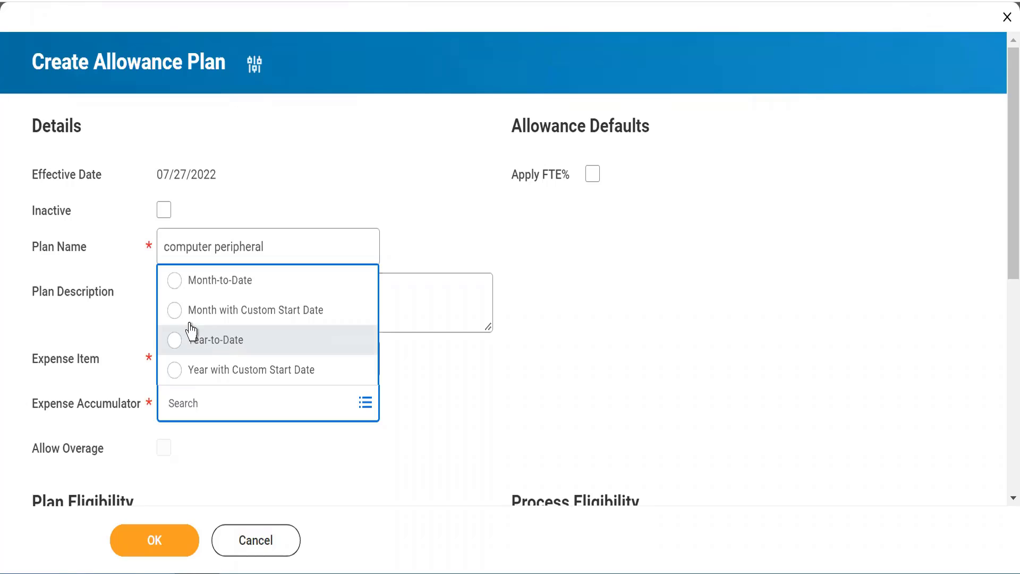
{"action": "left_click", "coordinate": [176, 280]}
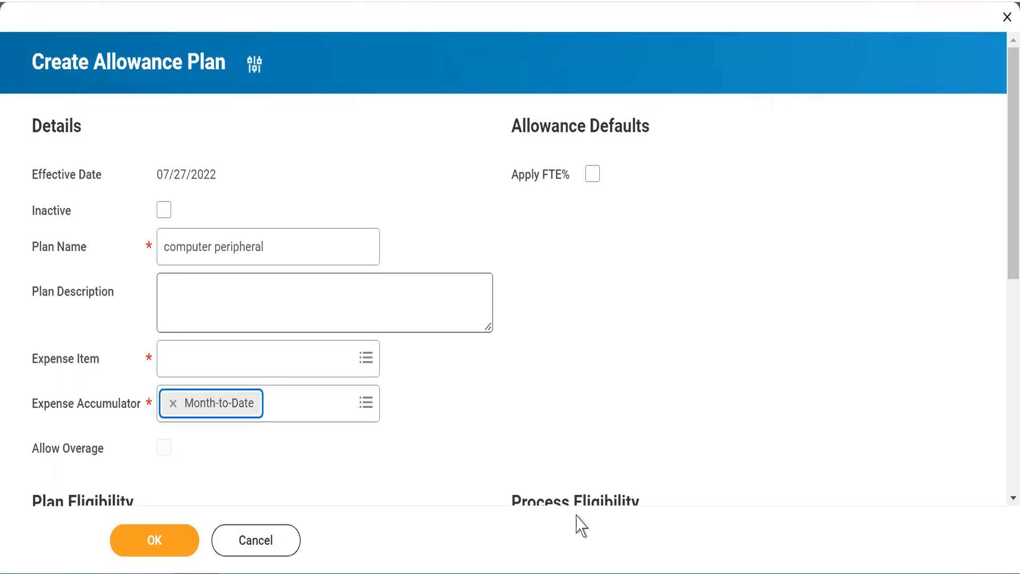
{"action": "left_click", "coordinate": [471, 375]}
- Examine the plan's eligibility settings and the Allowance Defaults, particularly the default amount
{"action": "scroll", "coordinate": [471, 375], "scroll_direction": "down", "scroll_amount": 2}
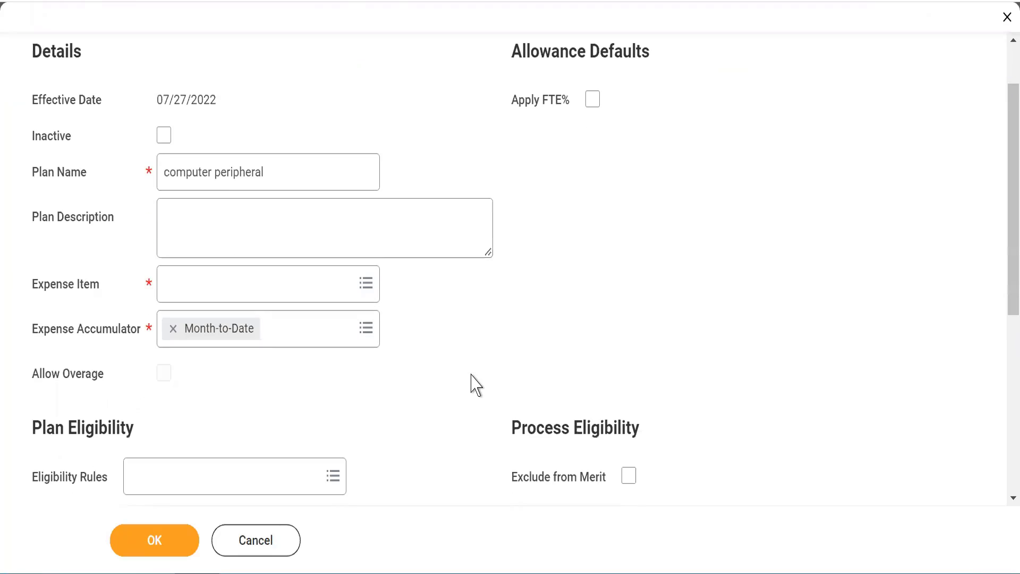
{"action": "scroll", "coordinate": [476, 384], "scroll_direction": "down", "scroll_amount": 1}
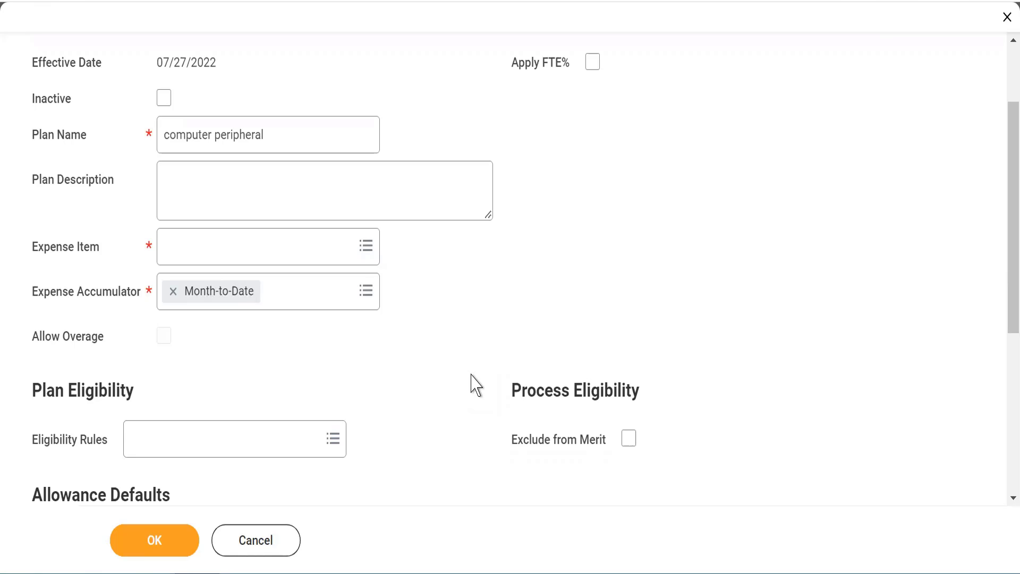
{"action": "scroll", "coordinate": [454, 374], "scroll_direction": "down", "scroll_amount": 3}
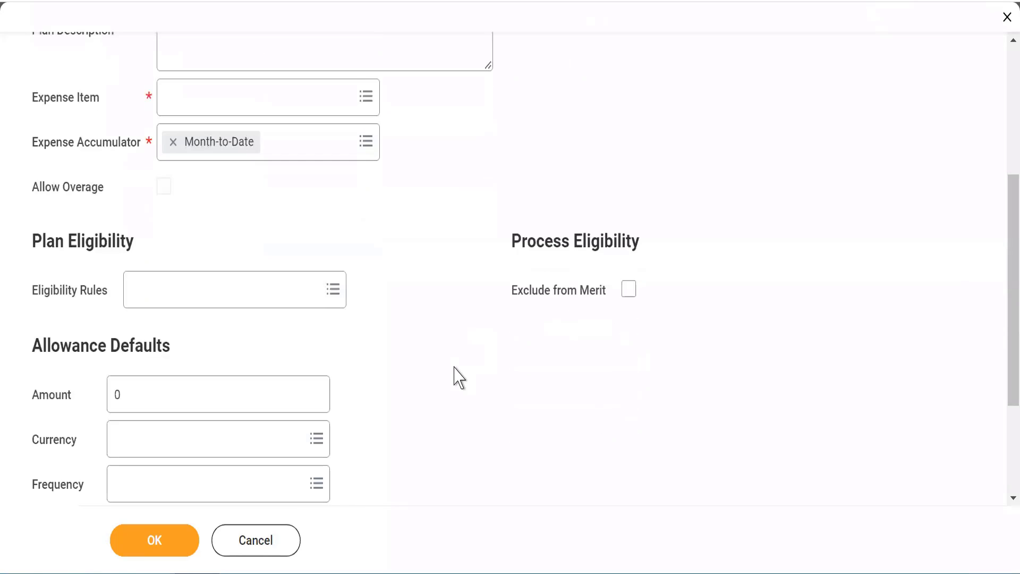
{"action": "scroll", "coordinate": [457, 377], "scroll_direction": "down", "scroll_amount": 3}
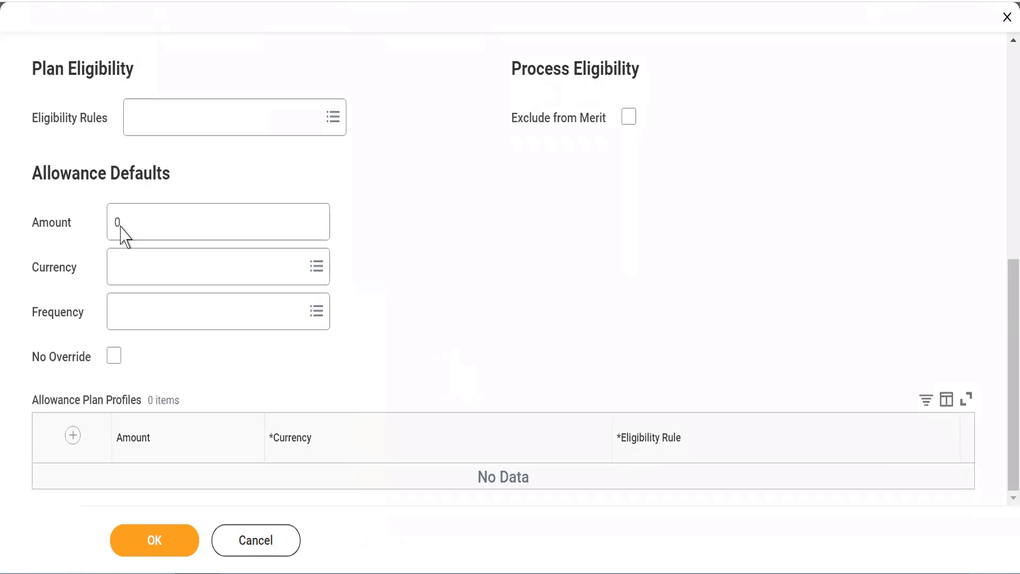
{"action": "left_click", "coordinate": [149, 226]}
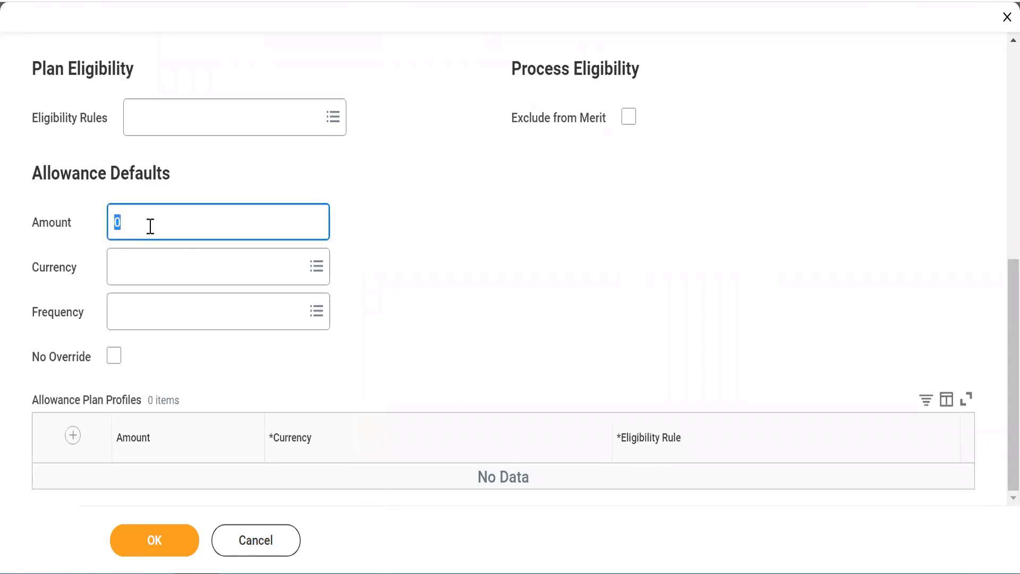
{"action": "left_click", "coordinate": [450, 204]}
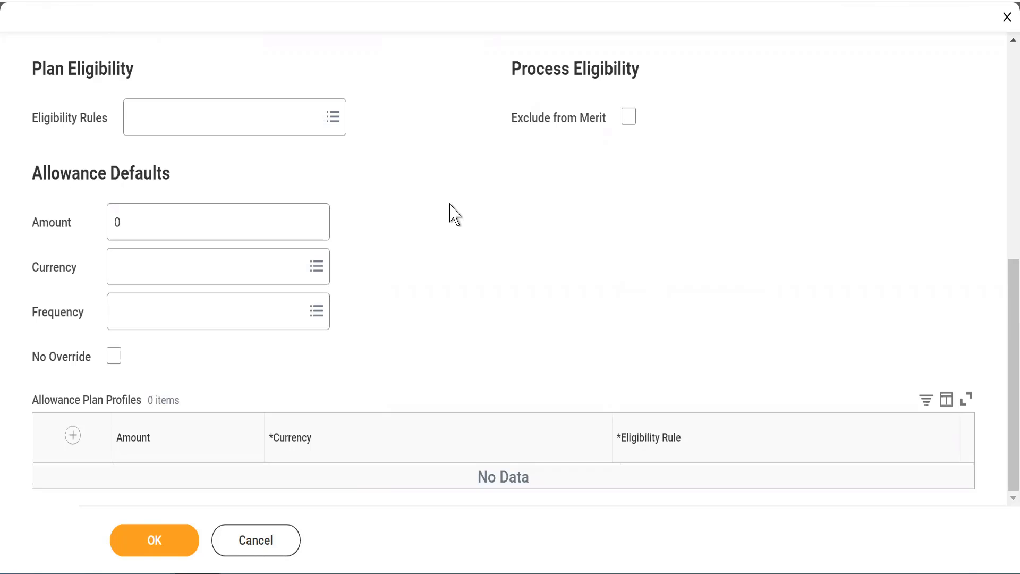
{"action": "left_click", "coordinate": [153, 232]}
{"action": "double_click", "coordinate": [154, 233]}
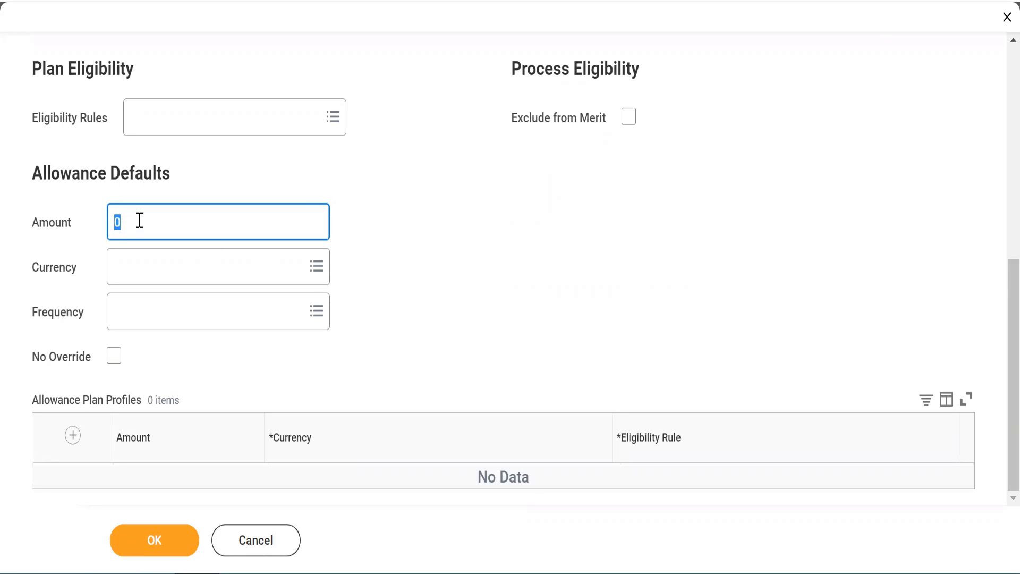
{"action": "left_click_drag", "start_coordinate": [50, 169], "coordinate": [181, 170]}
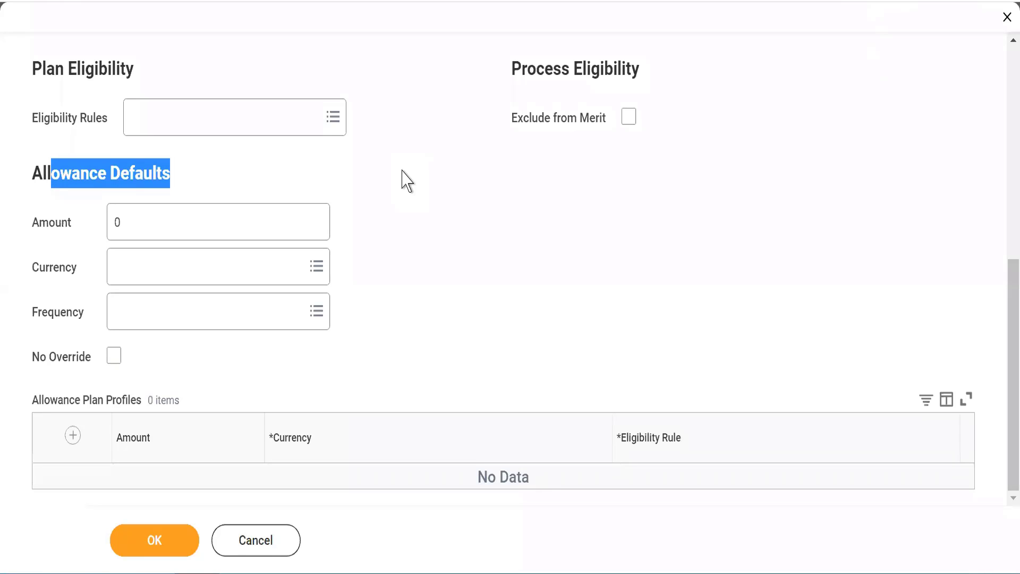
- Exclude the computer peripheral plan from merit in its process eligibility settings
{"action": "left_click", "coordinate": [402, 171]}
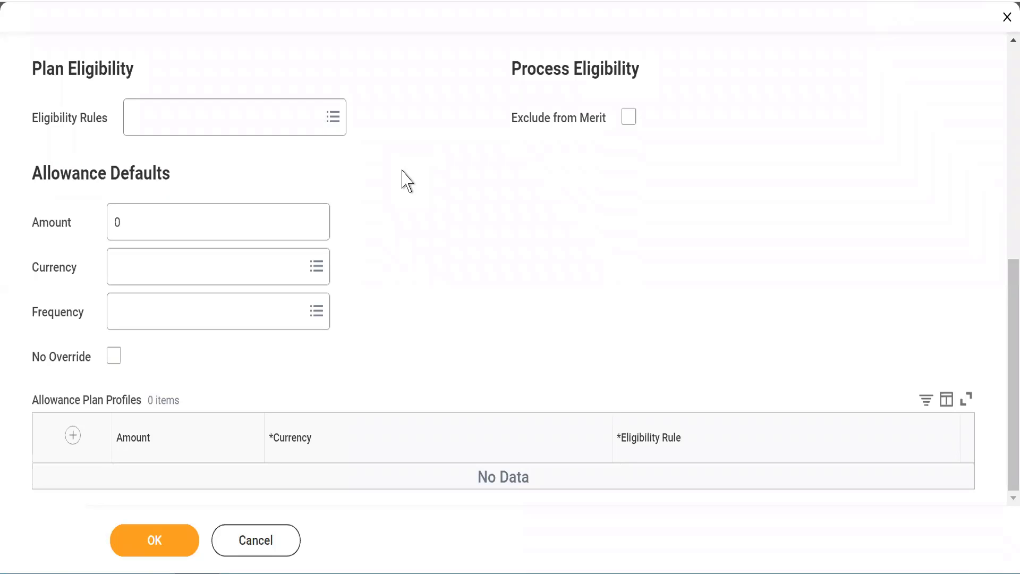
{"action": "scroll", "coordinate": [402, 171], "scroll_direction": "up", "scroll_amount": 7}
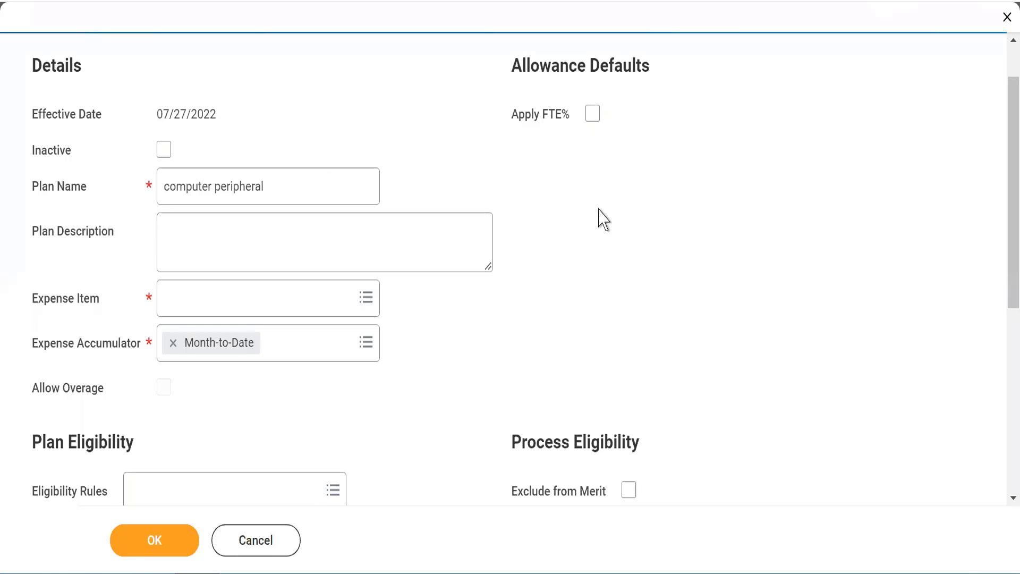
{"action": "scroll", "coordinate": [600, 217], "scroll_direction": "down", "scroll_amount": 4}
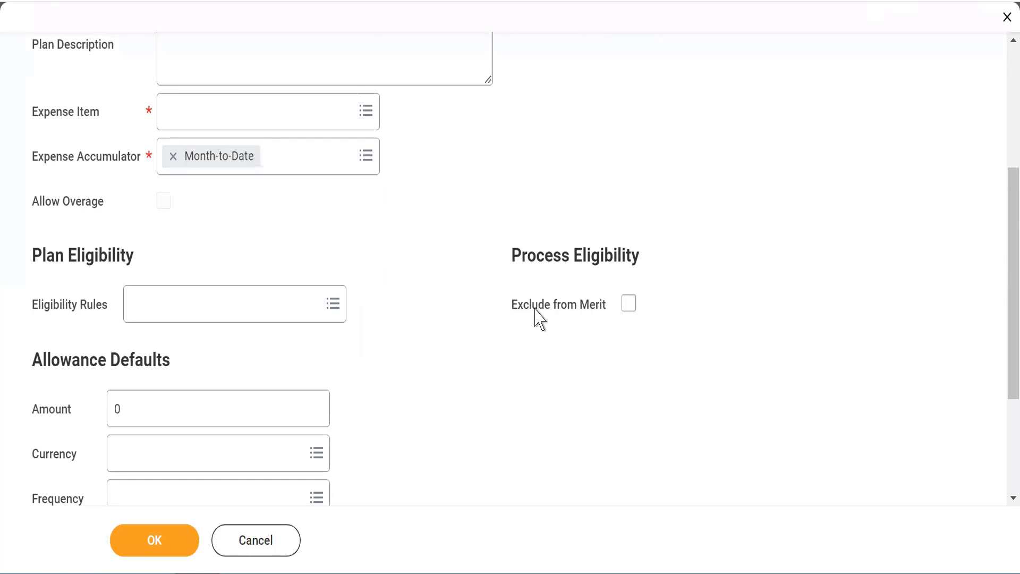
{"action": "left_click", "coordinate": [630, 313]}
{"action": "right_click", "coordinate": [1002, 213]}
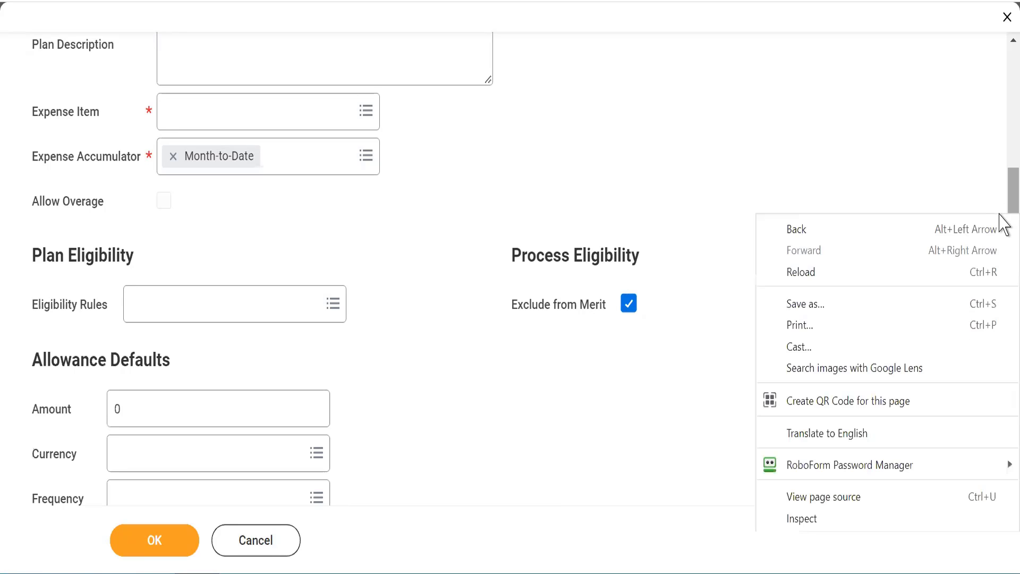
{"action": "left_click_drag", "start_coordinate": [1003, 194], "coordinate": [1002, 228]}
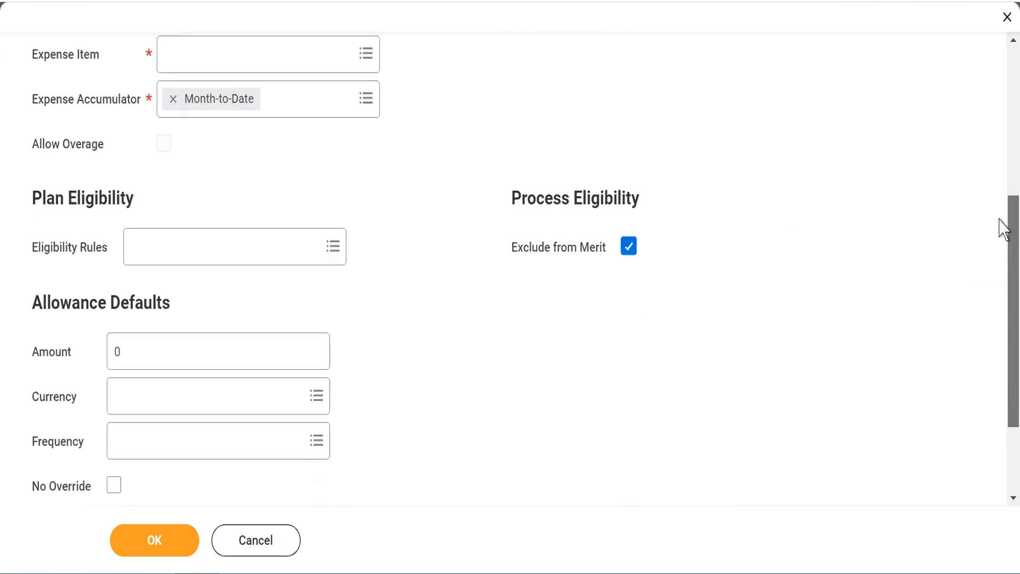
- Try to submit the computer peripheral plan and review its required fields
{"action": "left_click", "coordinate": [145, 540]}
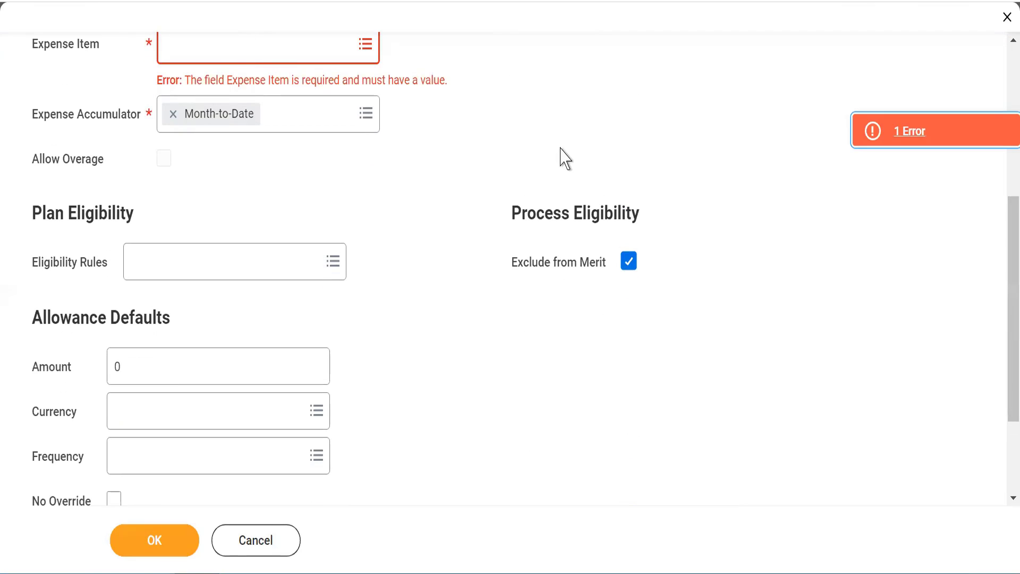
{"action": "left_click_drag", "start_coordinate": [1002, 303], "coordinate": [1002, 262]}
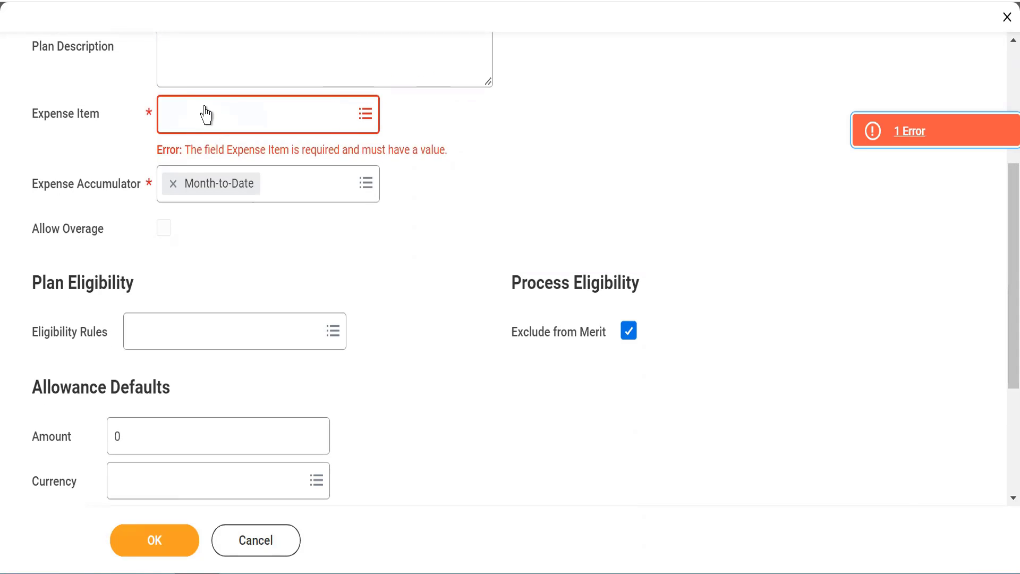
{"action": "left_click", "coordinate": [1002, 87]}
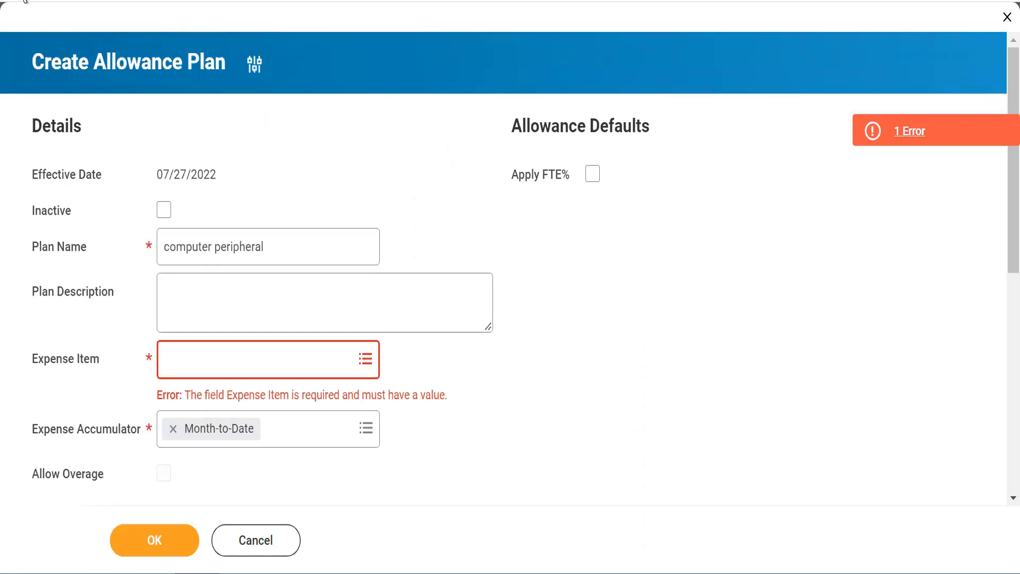
- Start a new reimbursable, unit-based allowance plan with the effective date 07/27/2022
{"action": "right_click", "coordinate": [24, 2]}
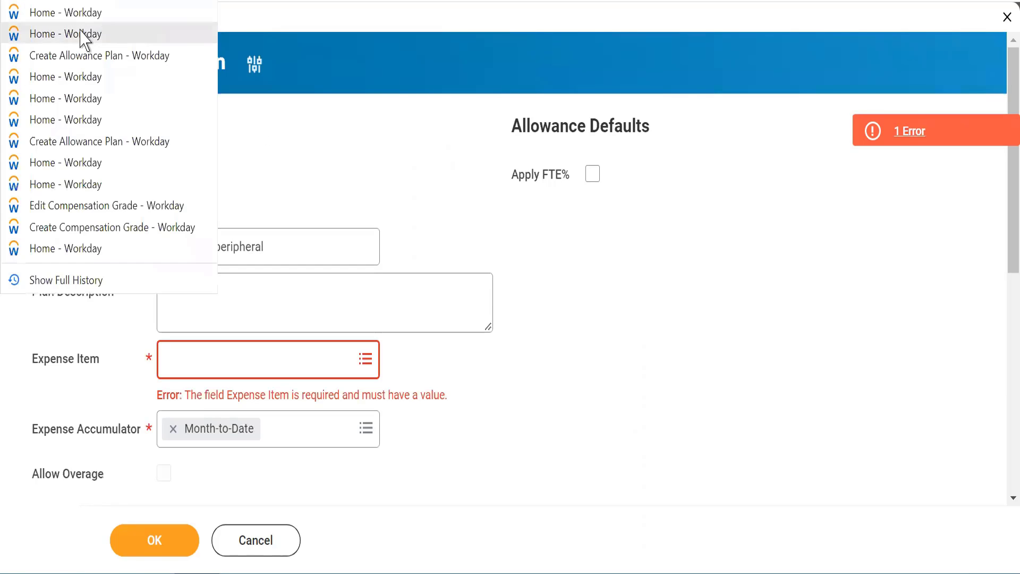
{"action": "left_click", "coordinate": [67, 59]}
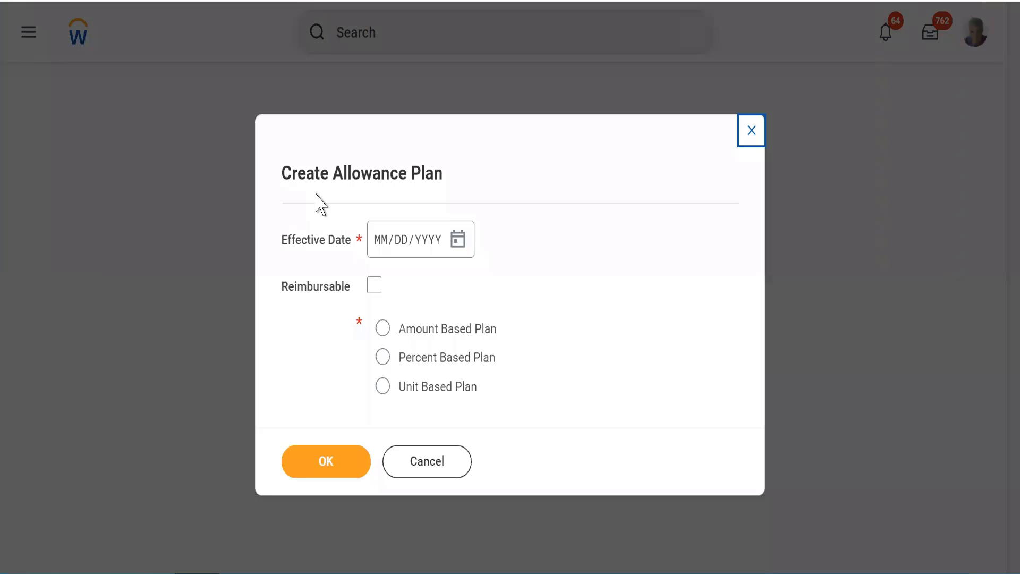
{"action": "left_click", "coordinate": [375, 287]}
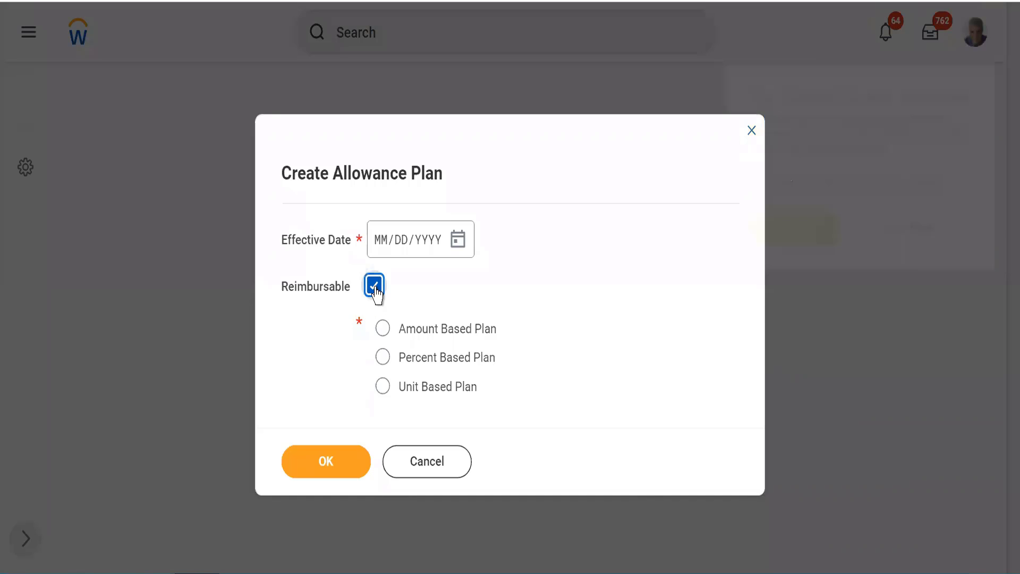
{"action": "left_click", "coordinate": [383, 387]}
{"action": "left_click", "coordinate": [903, 233]}
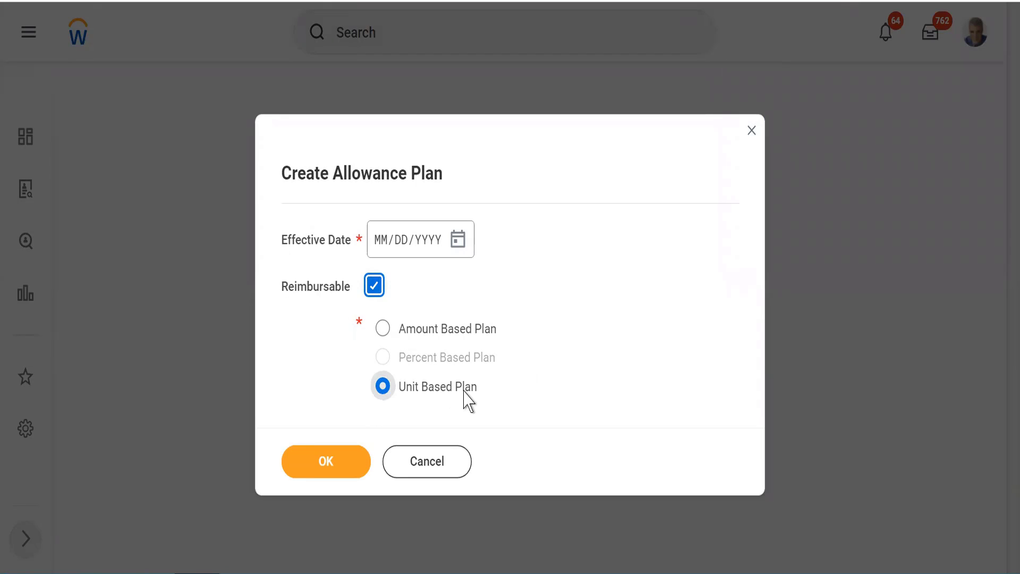
{"action": "left_click", "coordinate": [327, 467]}
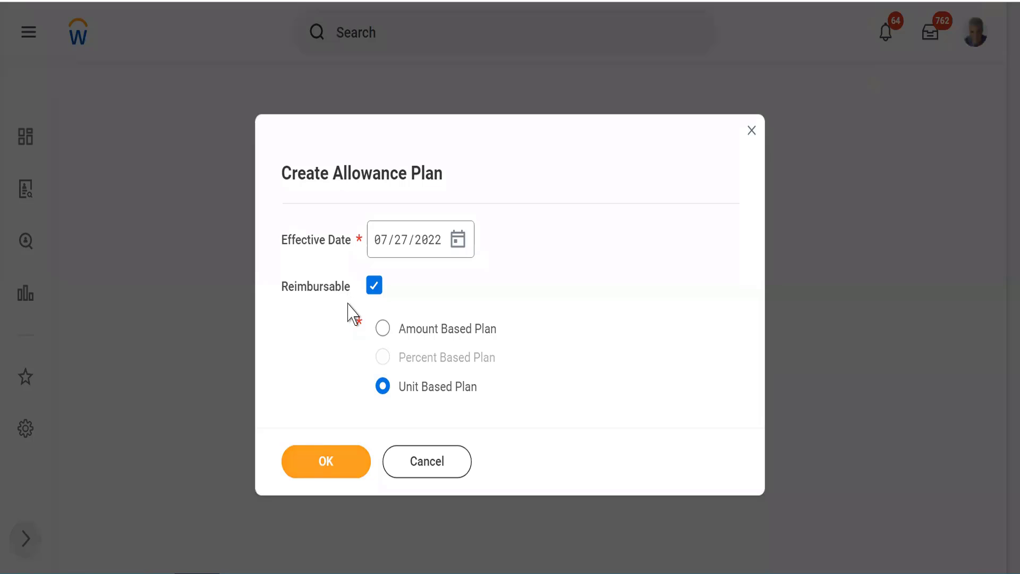
{"action": "left_click", "coordinate": [322, 459]}
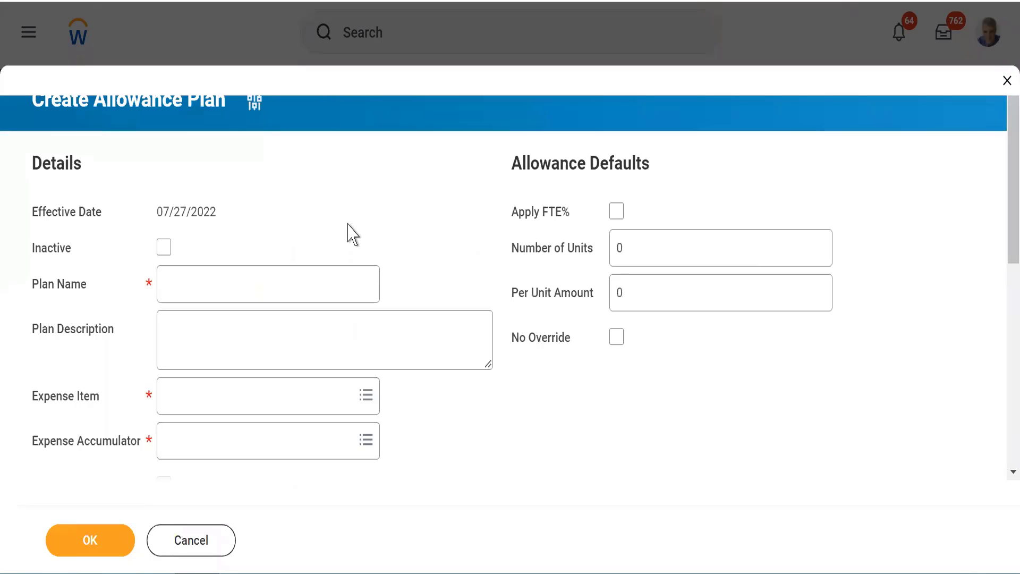
- Set the unit in the new plan's Allowance Defaults to Kilometer
{"action": "scroll", "coordinate": [349, 226], "scroll_direction": "down", "scroll_amount": 5}
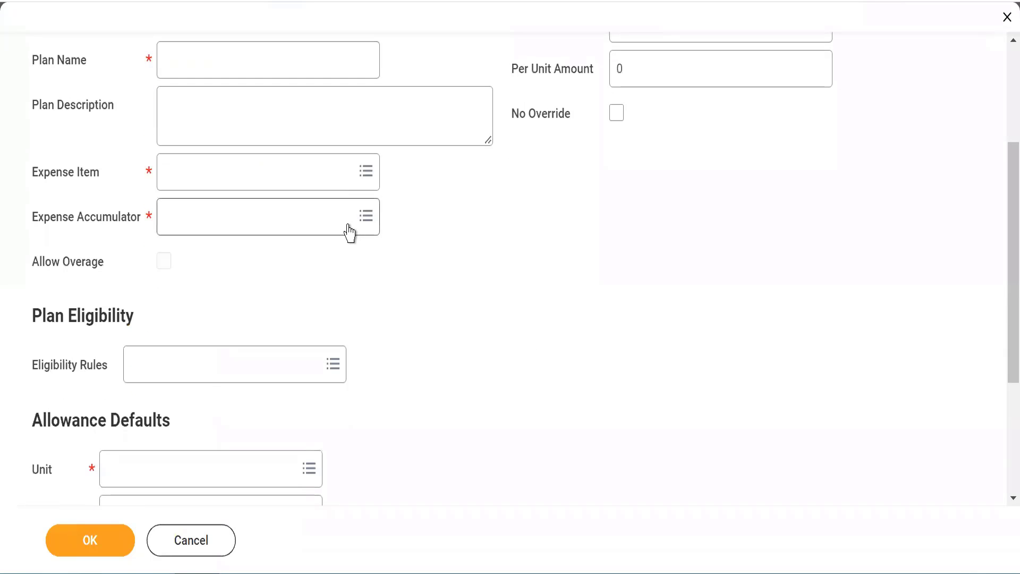
{"action": "scroll", "coordinate": [348, 232], "scroll_direction": "up", "scroll_amount": 3}
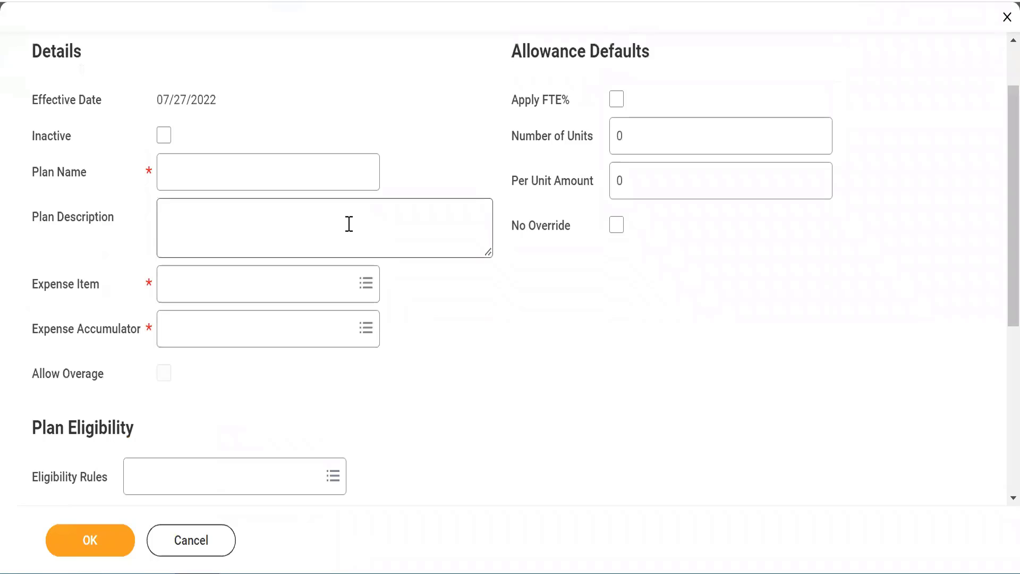
{"action": "scroll", "coordinate": [349, 223], "scroll_direction": "up", "scroll_amount": 2}
{"action": "scroll", "coordinate": [349, 224], "scroll_direction": "down", "scroll_amount": 2}
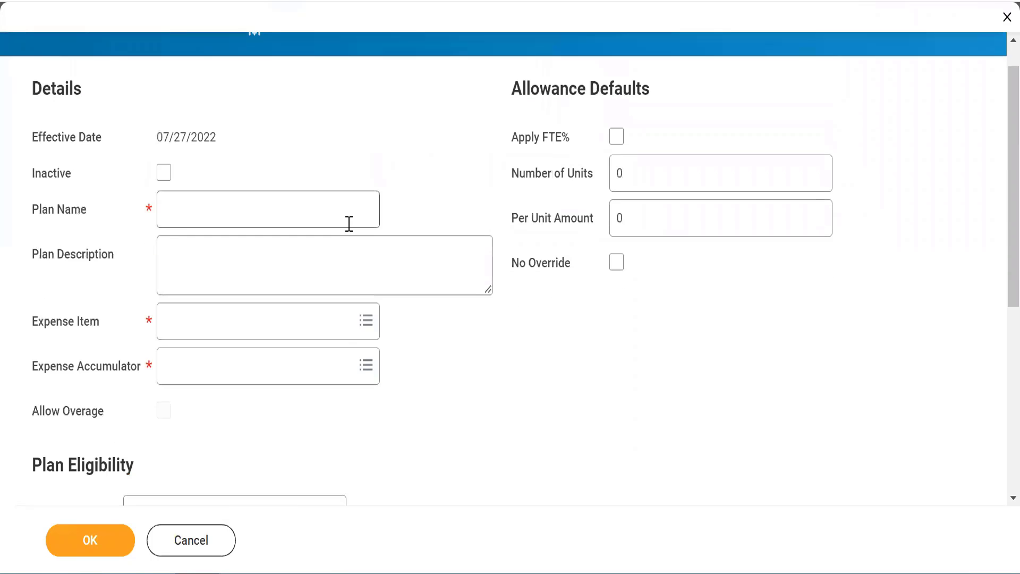
{"action": "scroll", "coordinate": [349, 223], "scroll_direction": "down", "scroll_amount": 3}
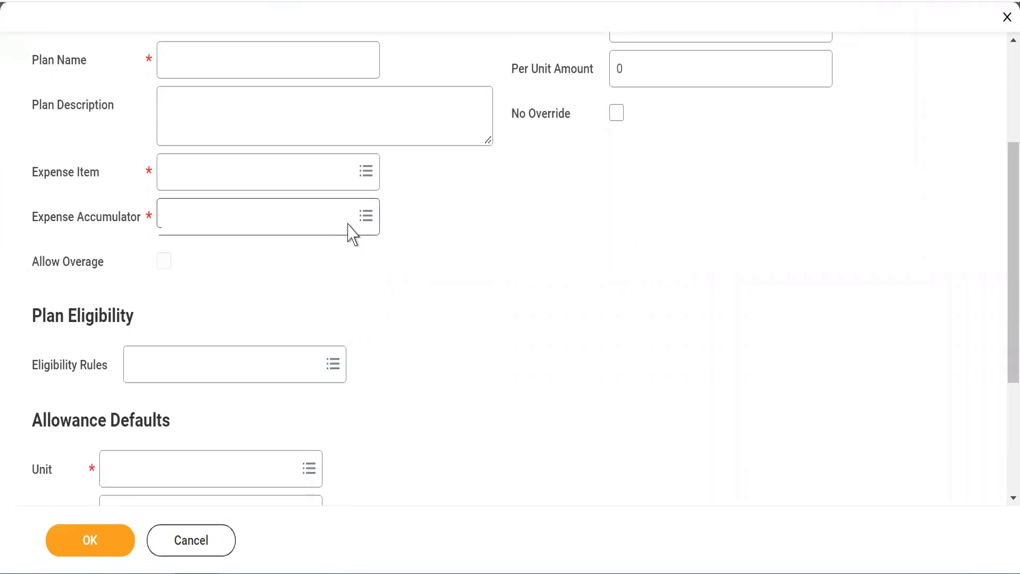
{"action": "scroll", "coordinate": [352, 231], "scroll_direction": "down", "scroll_amount": 2}
{"action": "scroll", "coordinate": [348, 232], "scroll_direction": "down", "scroll_amount": 2}
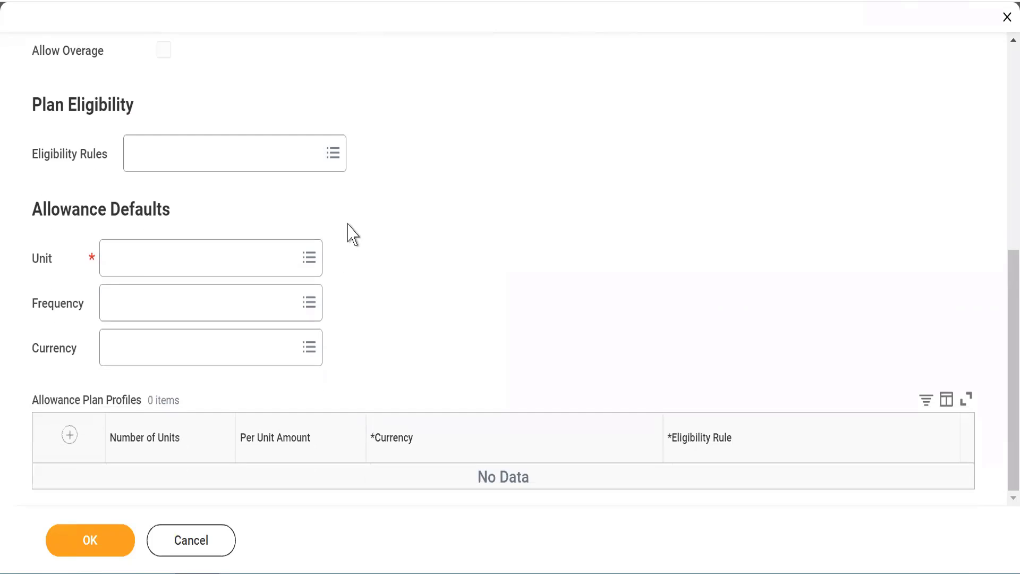
{"action": "left_click", "coordinate": [128, 265]}
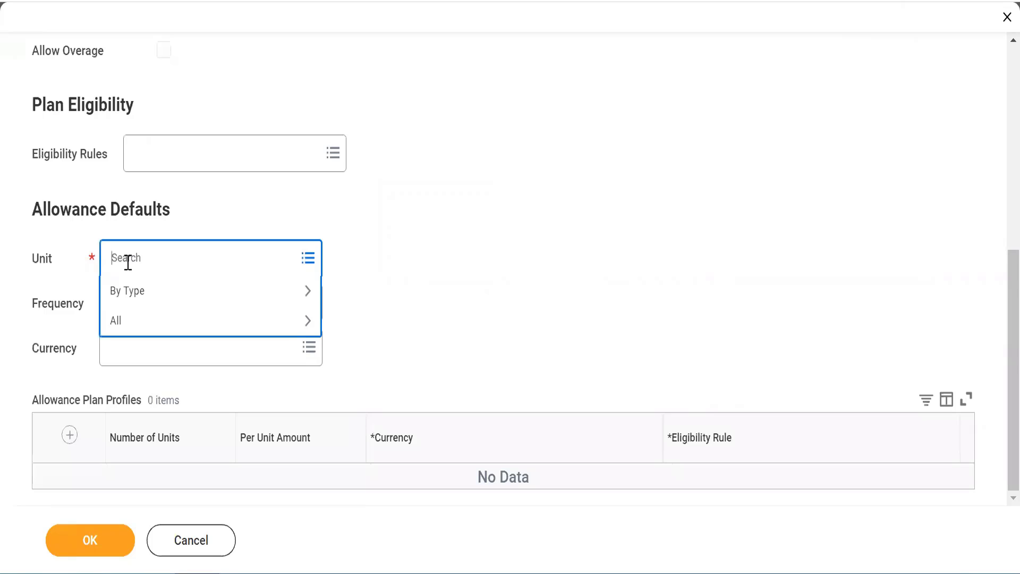
{"action": "type", "text": "Kilo"}
{"action": "key", "text": "Return"}
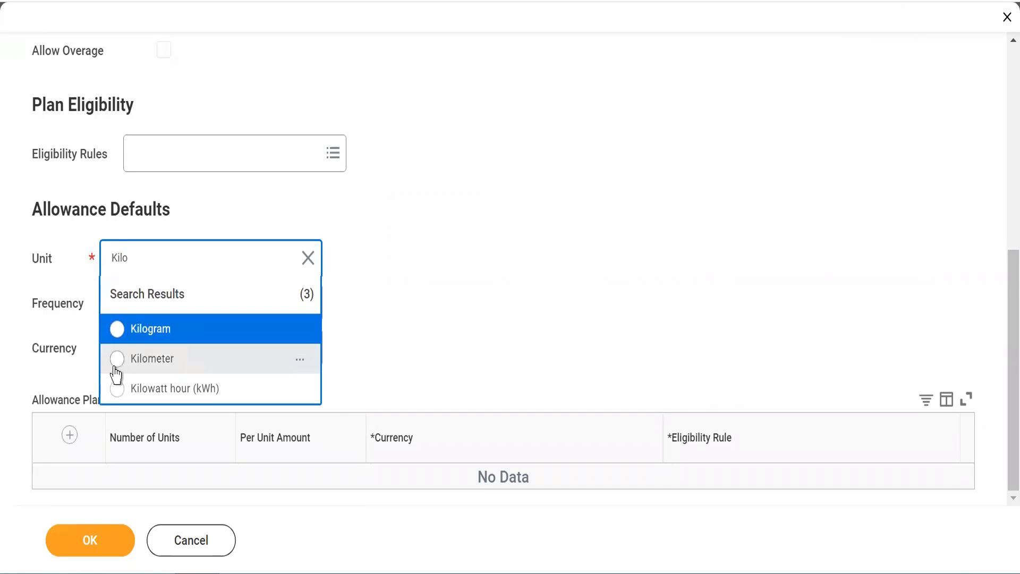
{"action": "left_click", "coordinate": [114, 367]}
- Name the unit-based allowance plan Fuel Reimbursement
{"action": "scroll", "coordinate": [365, 319], "scroll_direction": "up", "scroll_amount": 1}
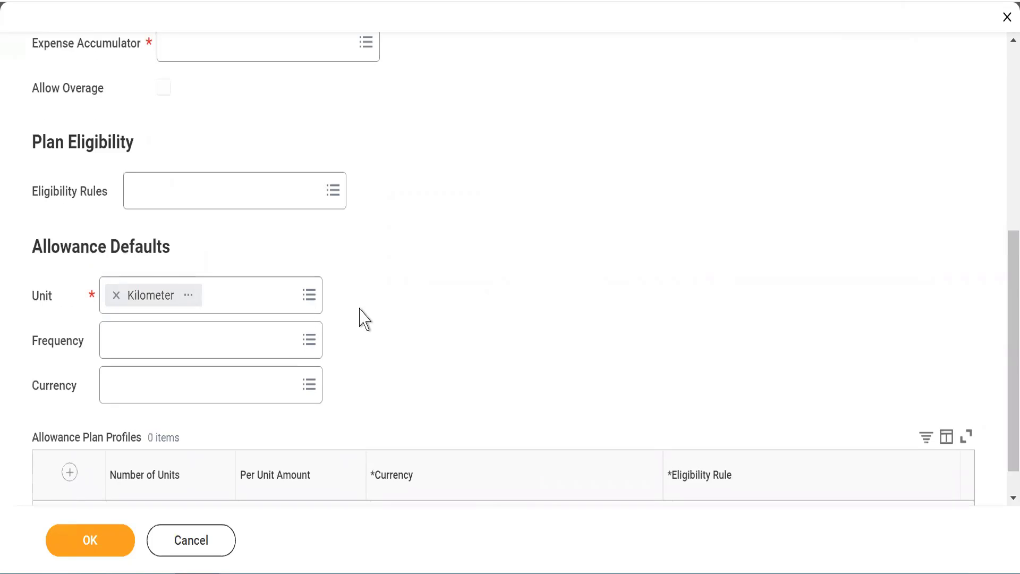
{"action": "scroll", "coordinate": [365, 319], "scroll_direction": "up", "scroll_amount": 5}
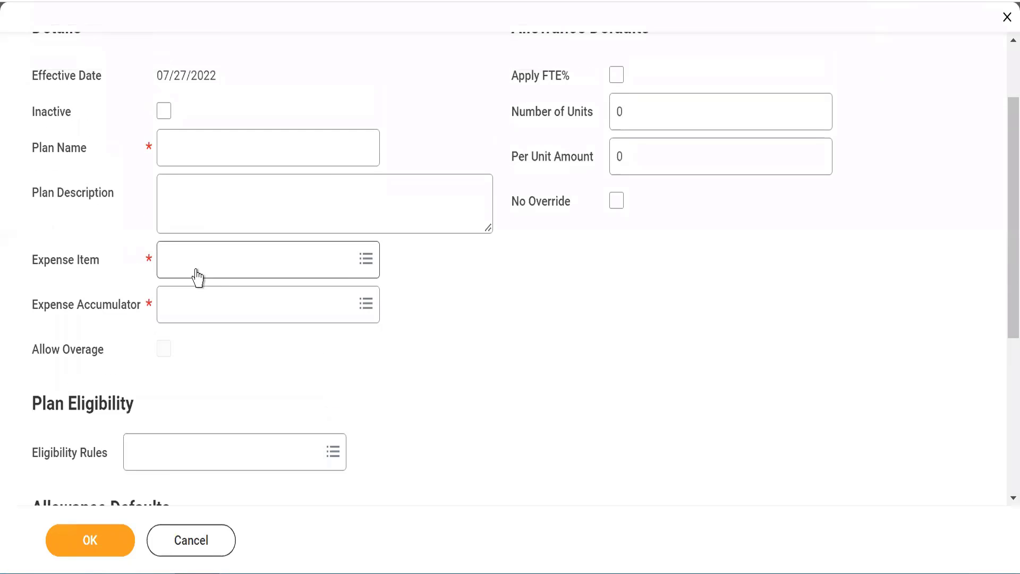
{"action": "left_click", "coordinate": [204, 147]}
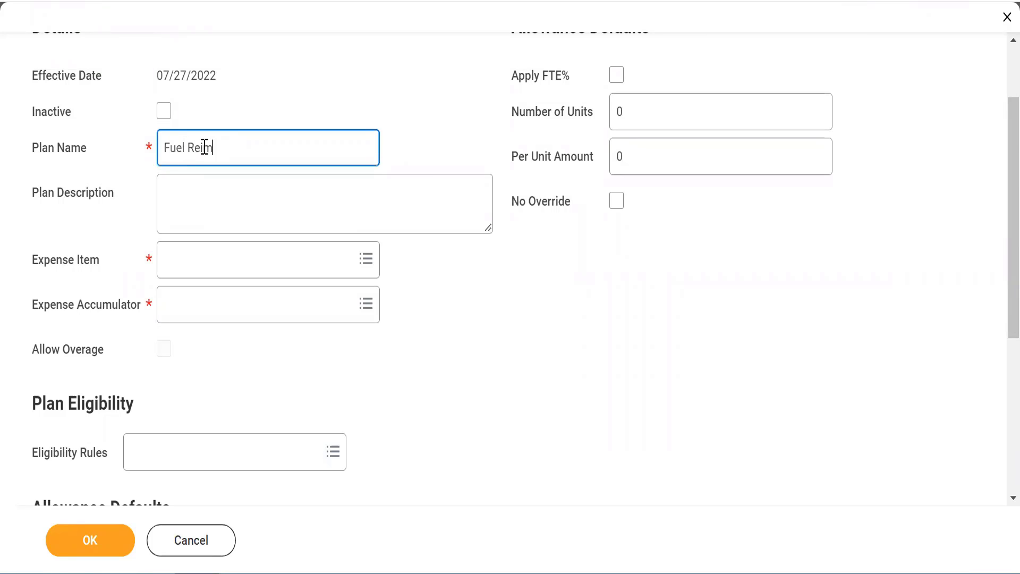
{"action": "type", "text": "Fuel Reimbursement"}
- Browse the expense items by spend category, checking Travel & Entertainment and Company Car for a fuel item
{"action": "left_click", "coordinate": [194, 271]}
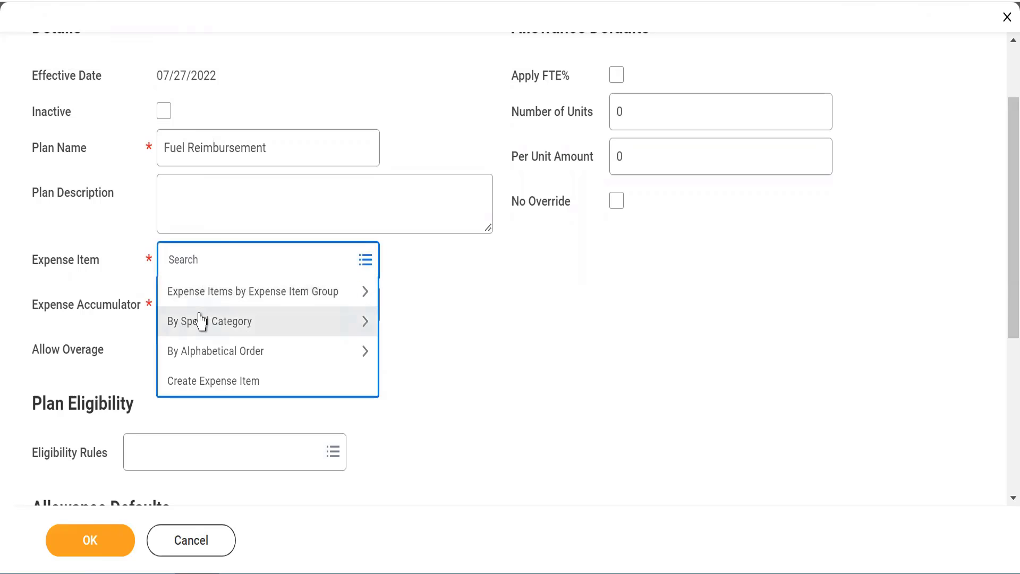
{"action": "left_click", "coordinate": [201, 321]}
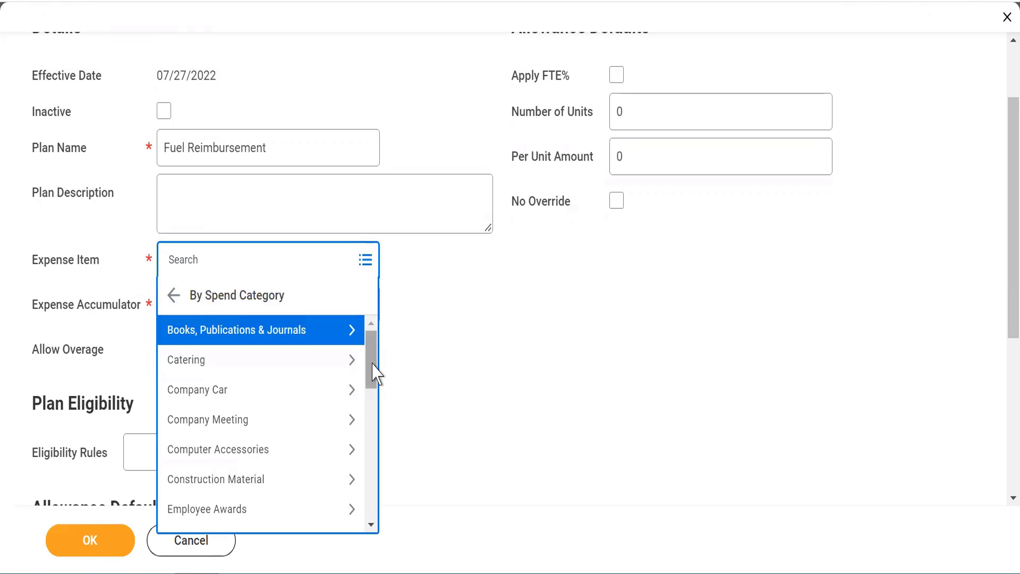
{"action": "left_click_drag", "start_coordinate": [372, 366], "coordinate": [369, 526]}
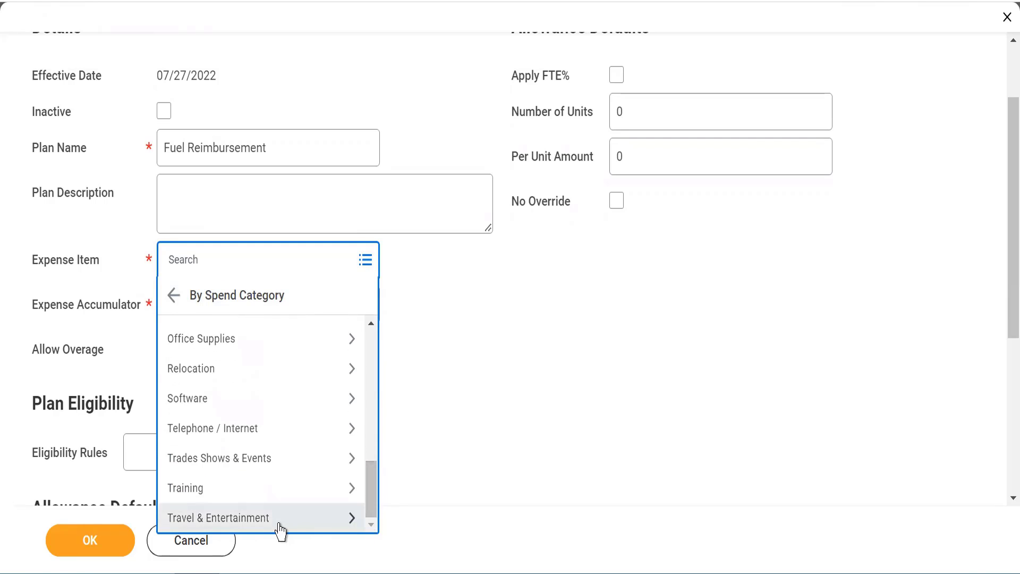
{"action": "left_click", "coordinate": [274, 522]}
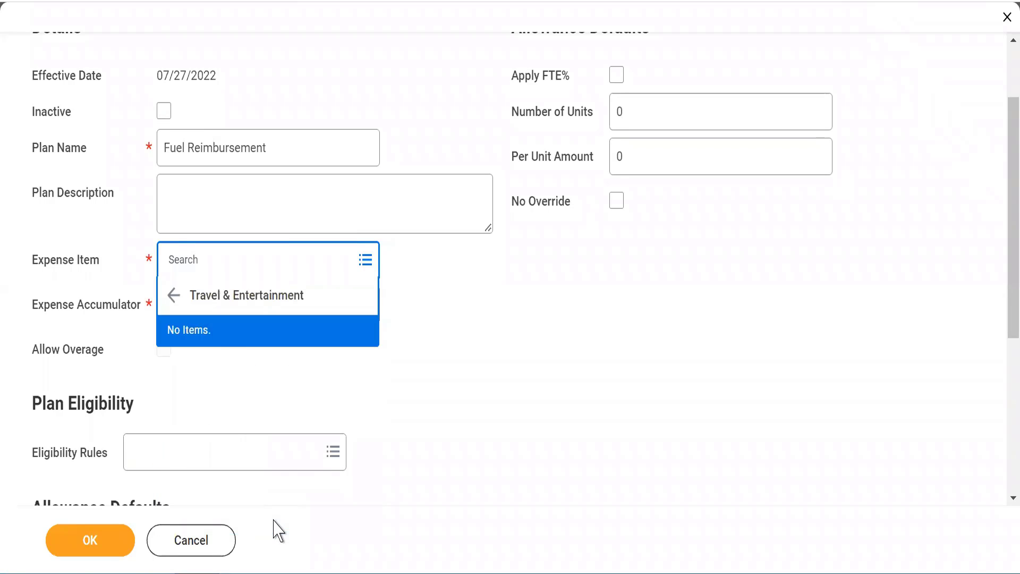
{"action": "left_click", "coordinate": [173, 295]}
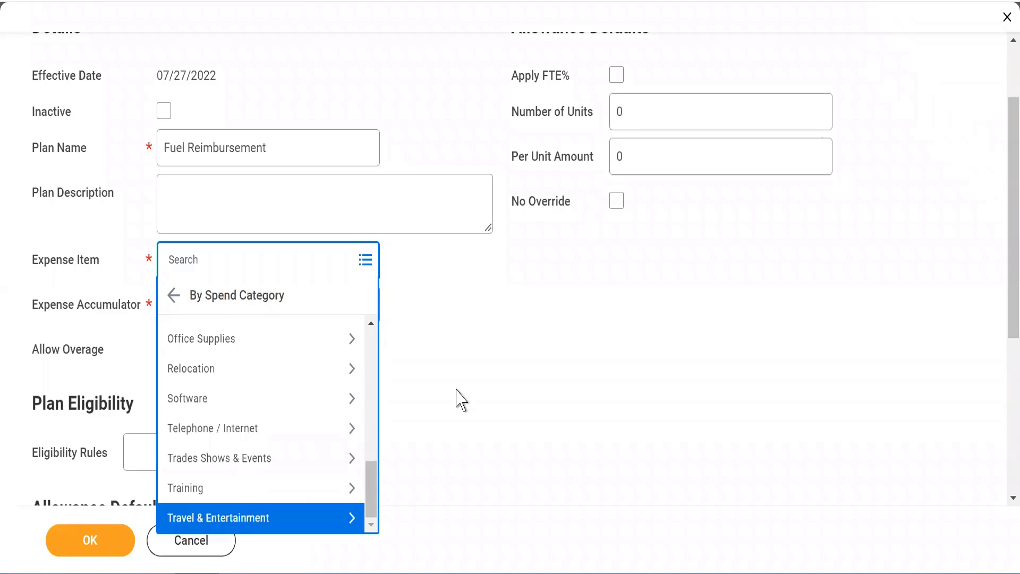
{"action": "left_click_drag", "start_coordinate": [376, 485], "coordinate": [368, 342]}
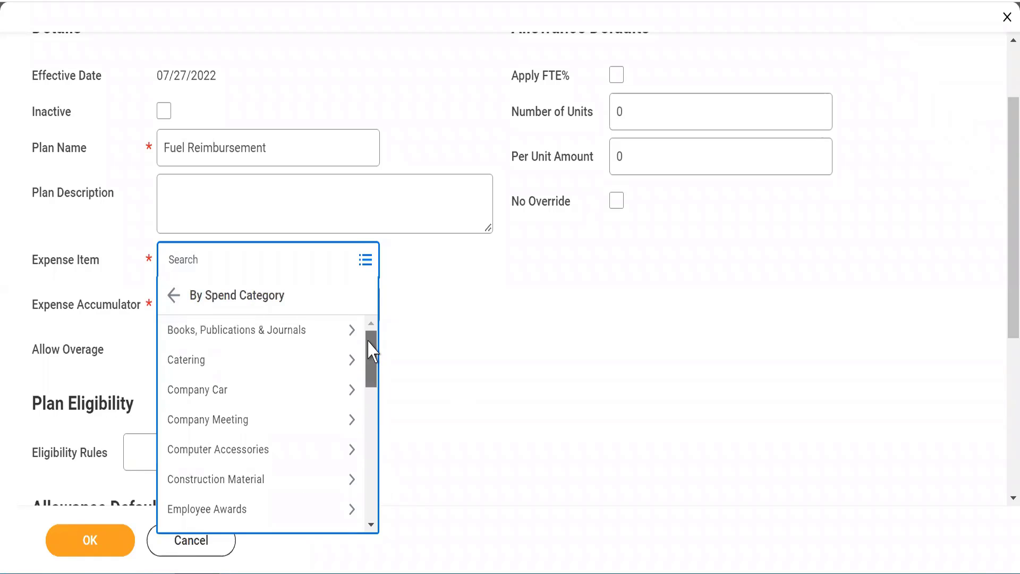
{"action": "left_click", "coordinate": [240, 390]}
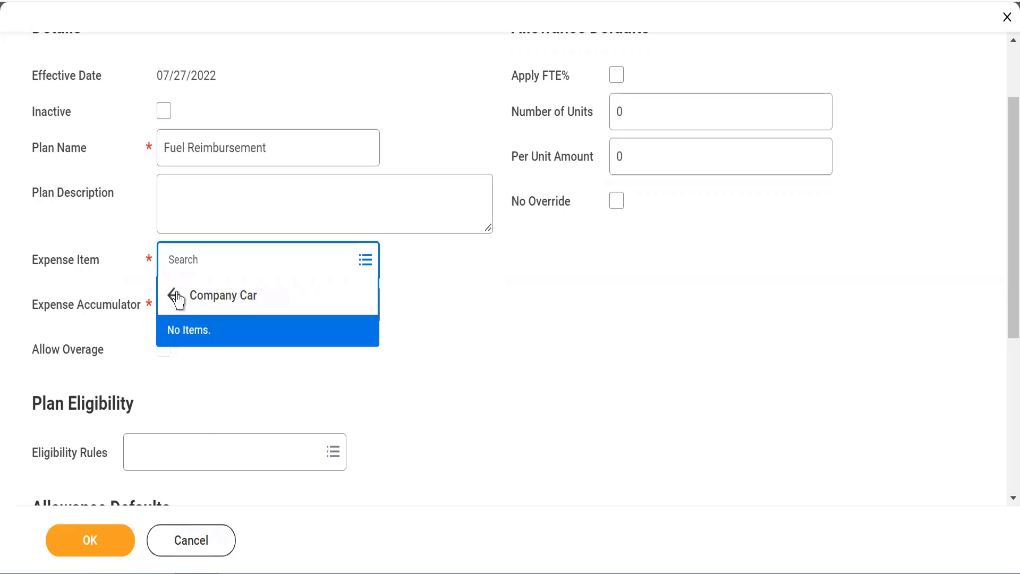
{"action": "left_click", "coordinate": [173, 295]}
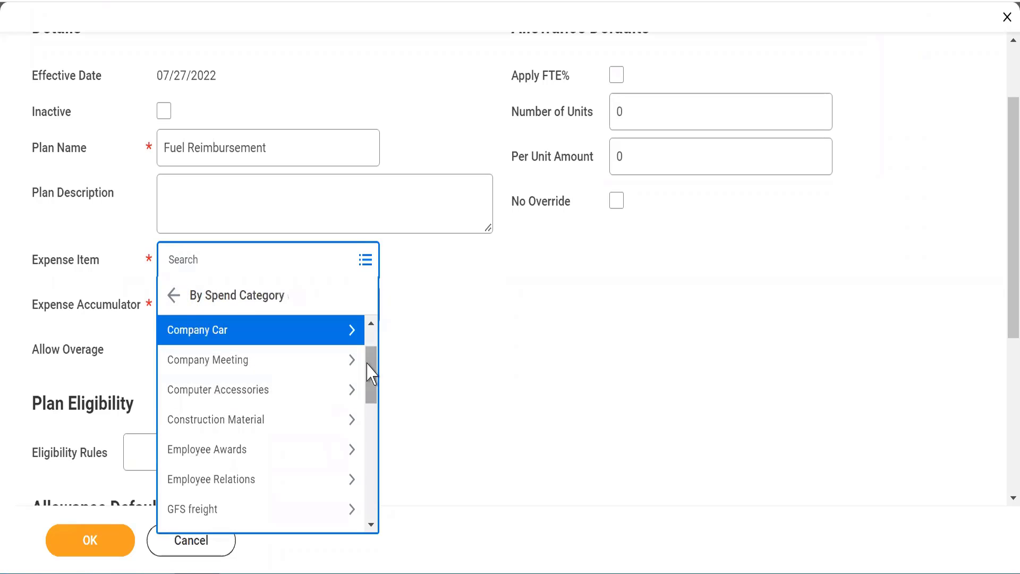
{"action": "left_click_drag", "start_coordinate": [372, 373], "coordinate": [371, 388]}
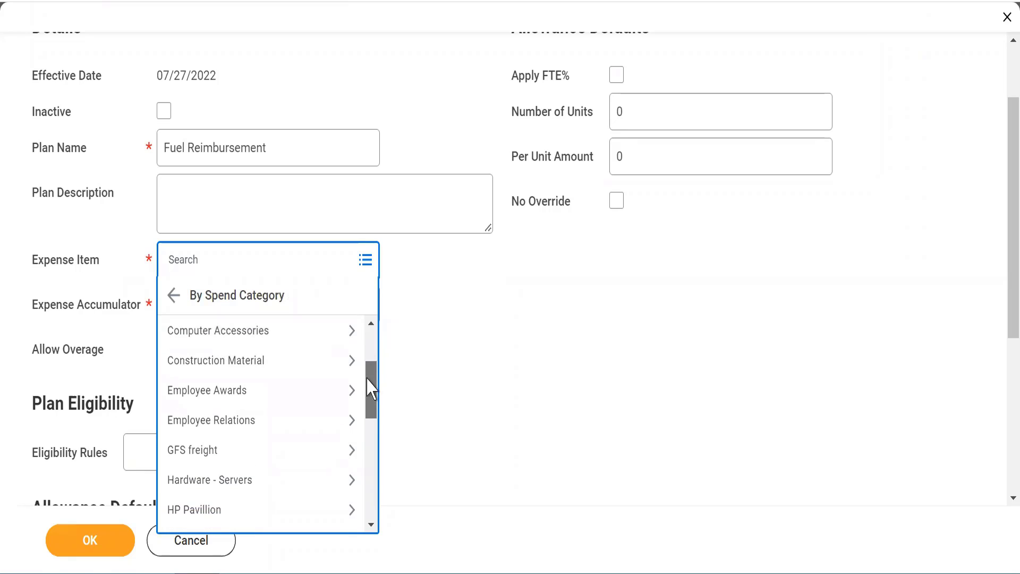
{"action": "left_click", "coordinate": [472, 366]}
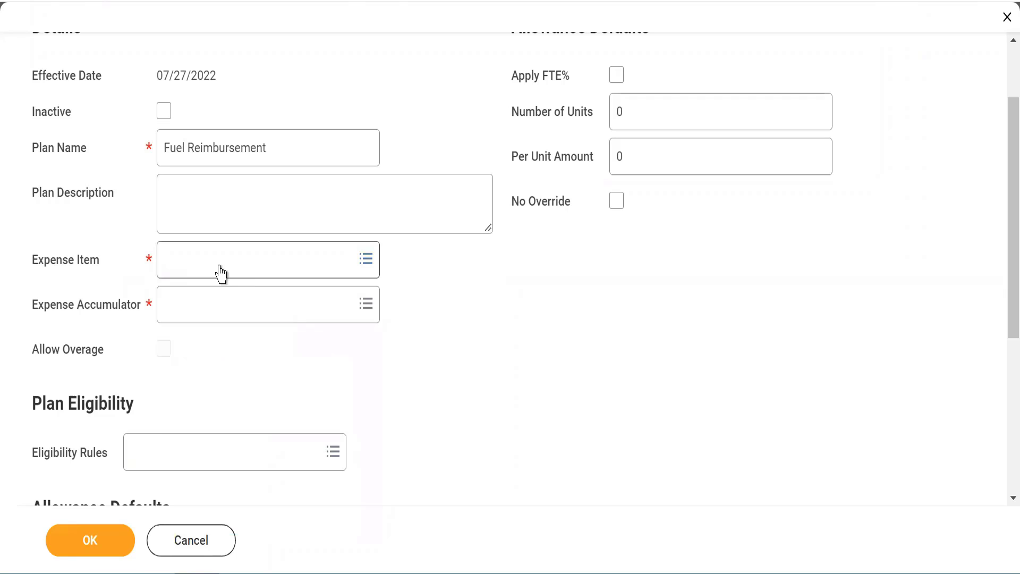
{"action": "left_click", "coordinate": [176, 313]}
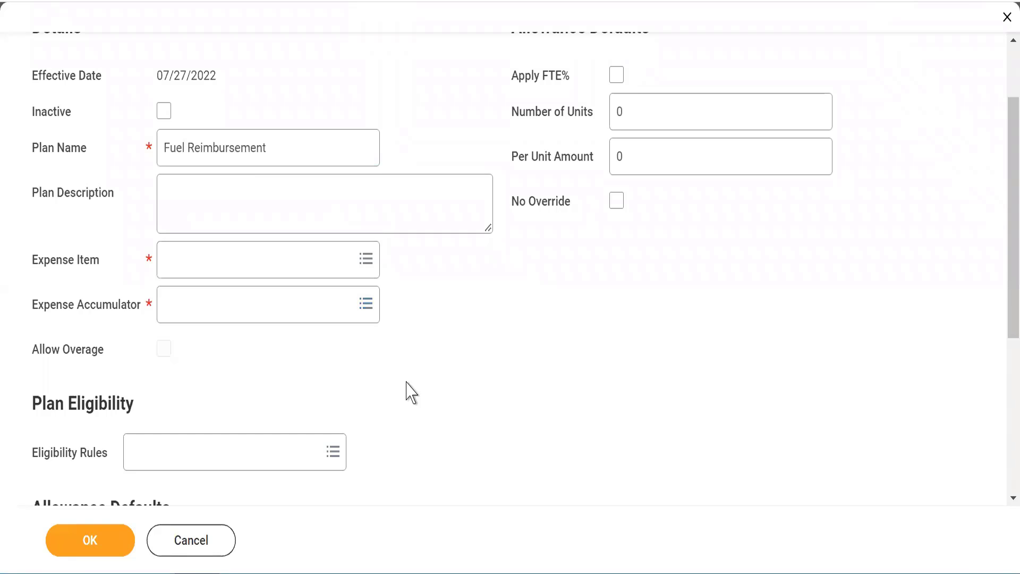
- Check the Expense Accumulator choices and review the eligibility and allowance default fields of the Fuel Reimbursement plan
{"action": "left_click", "coordinate": [185, 311]}
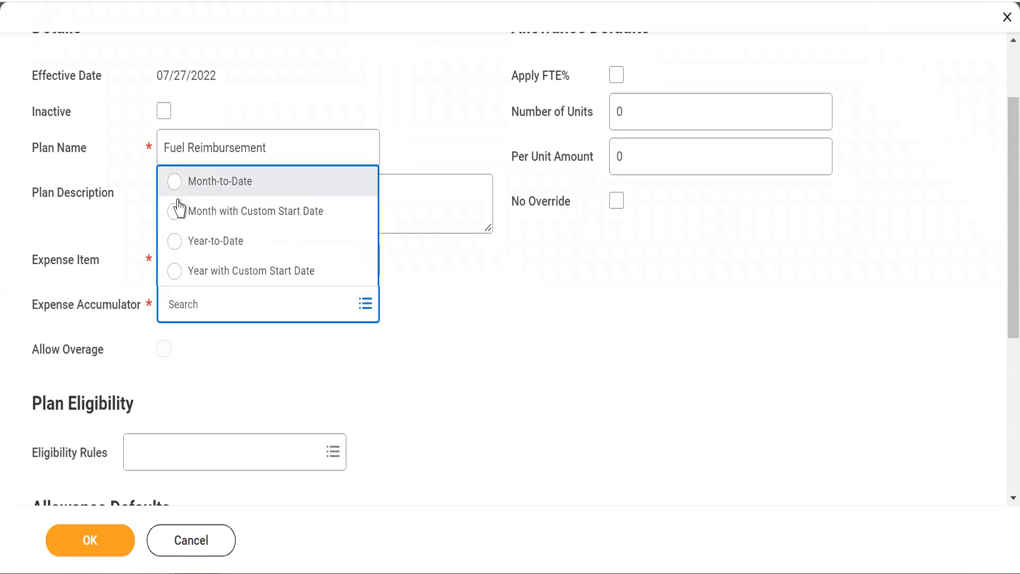
{"action": "left_click", "coordinate": [434, 374]}
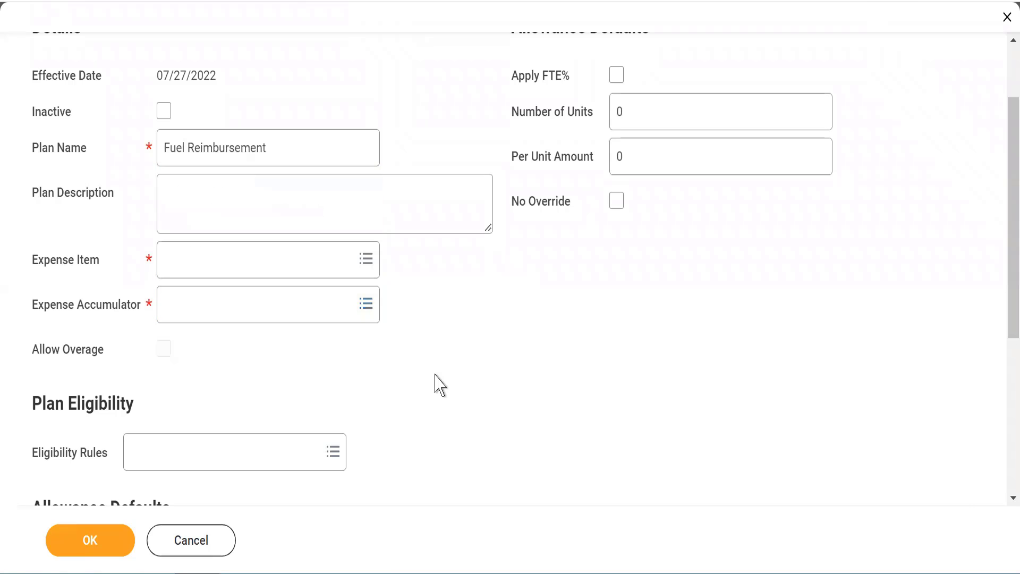
{"action": "scroll", "coordinate": [435, 375], "scroll_direction": "down", "scroll_amount": 5}
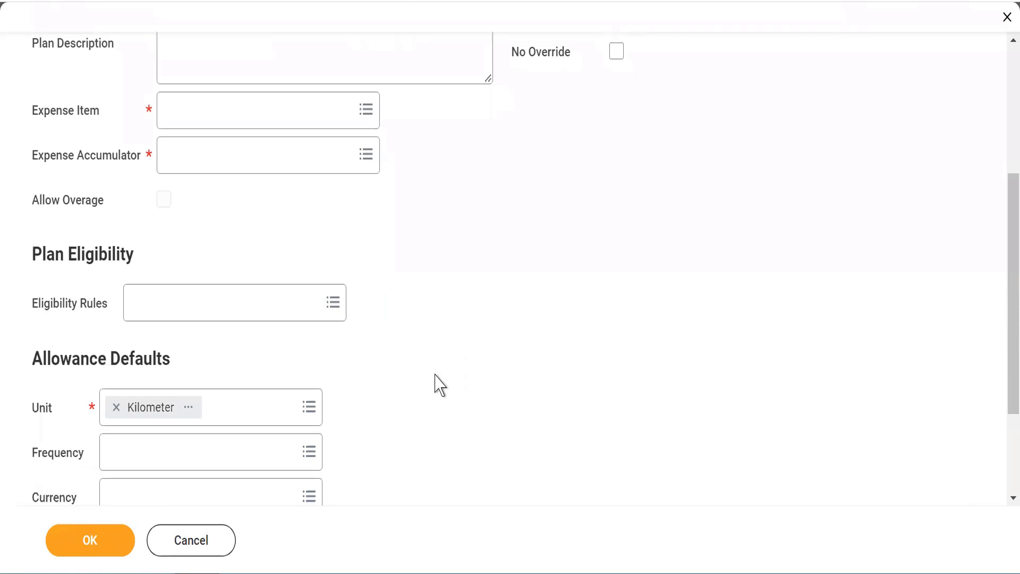
{"action": "scroll", "coordinate": [435, 380], "scroll_direction": "down", "scroll_amount": 1}
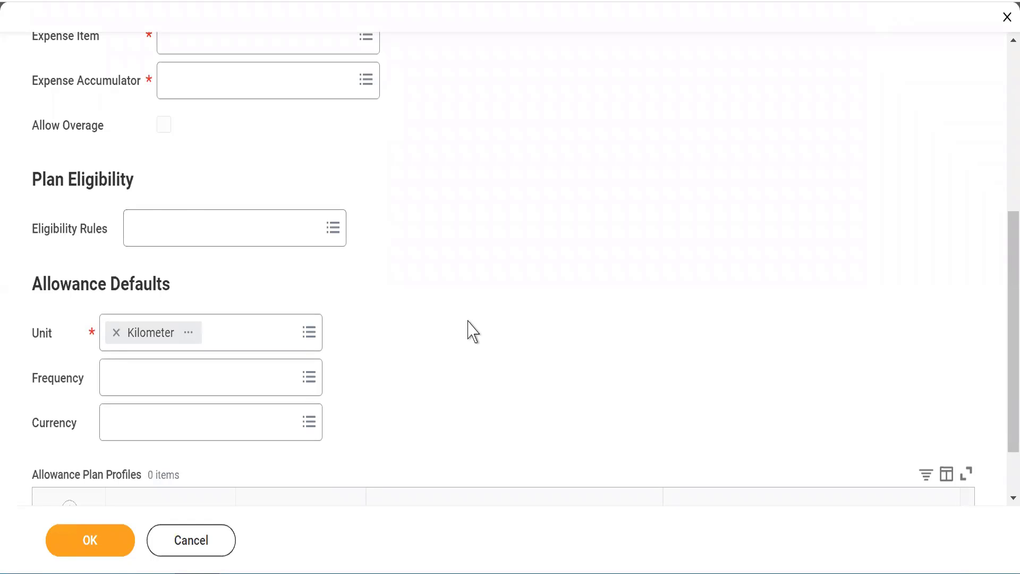
{"action": "scroll", "coordinate": [473, 332], "scroll_direction": "up", "scroll_amount": 6}
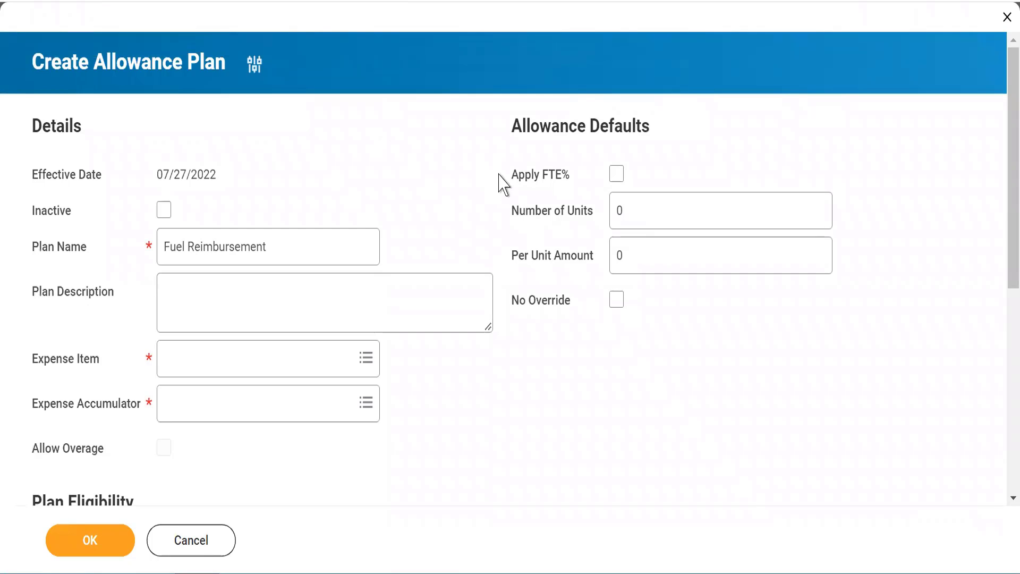
- Enable Apply FTE% in the plan's Allowance Defaults, with 400 as the number of units and 15 as the per unit amount
{"action": "left_click", "coordinate": [615, 175]}
{"action": "left_click", "coordinate": [641, 209]}
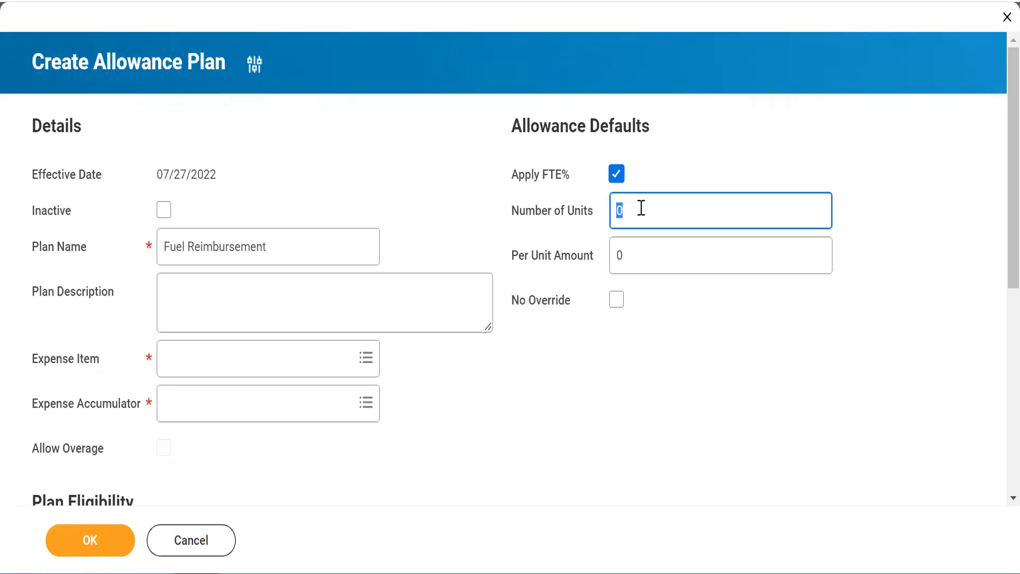
{"action": "type", "text": "400"}
{"action": "right_click", "coordinate": [645, 266]}
{"action": "left_click", "coordinate": [644, 257]}
{"action": "left_click", "coordinate": [645, 257]}
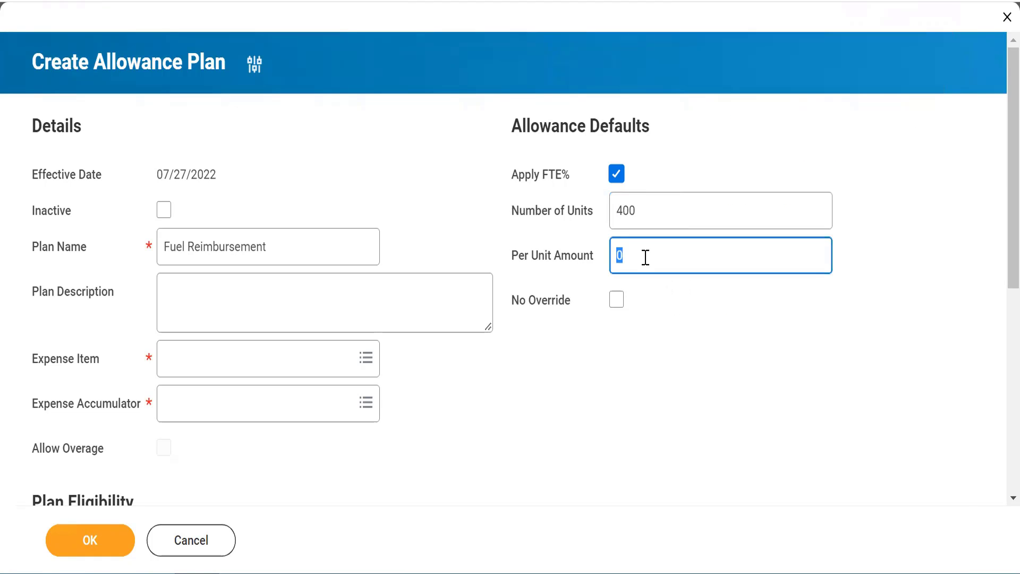
{"action": "type", "text": "15"}
{"action": "left_click", "coordinate": [660, 366]}
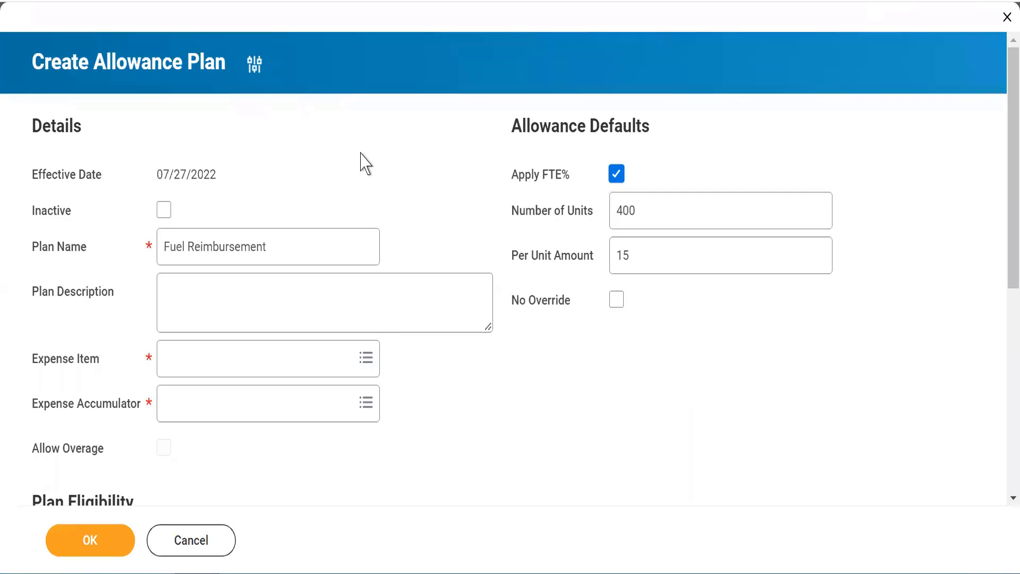
- Cancel the Fuel Reimbursement allowance plan and discard its changes
{"action": "left_click", "coordinate": [167, 548]}
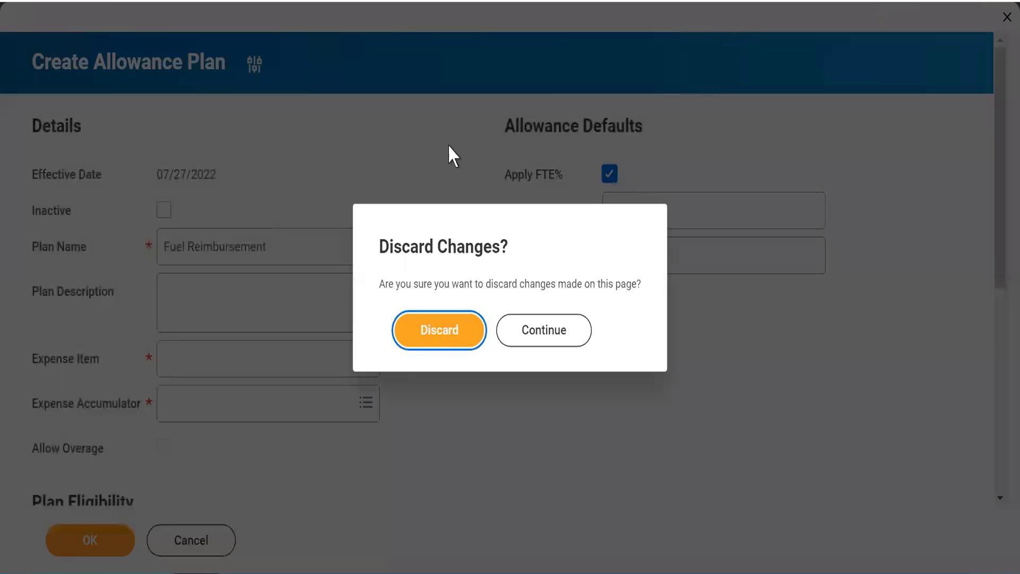
{"action": "left_click", "coordinate": [427, 329]}
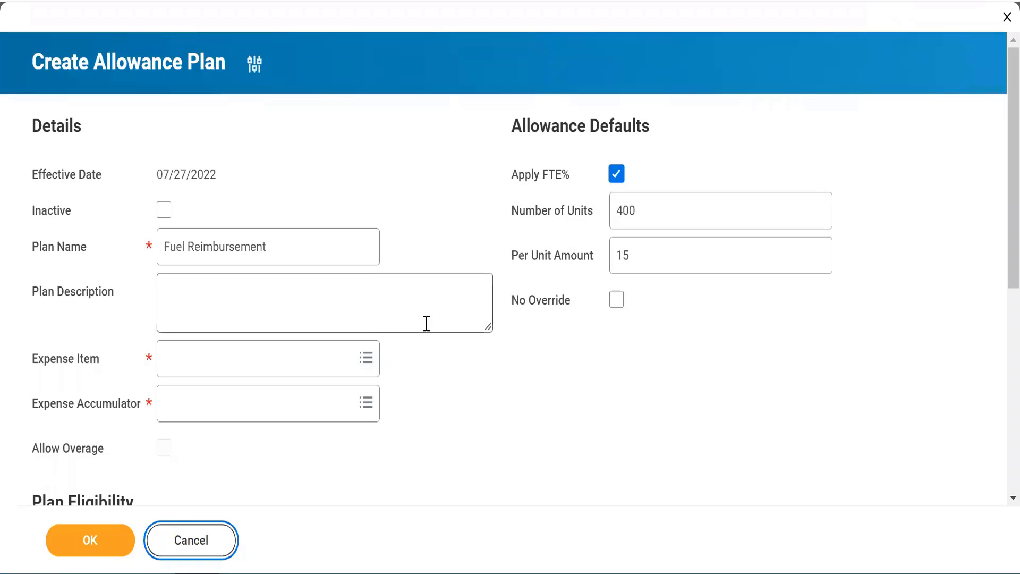
{"action": "left_click", "coordinate": [167, 550]}
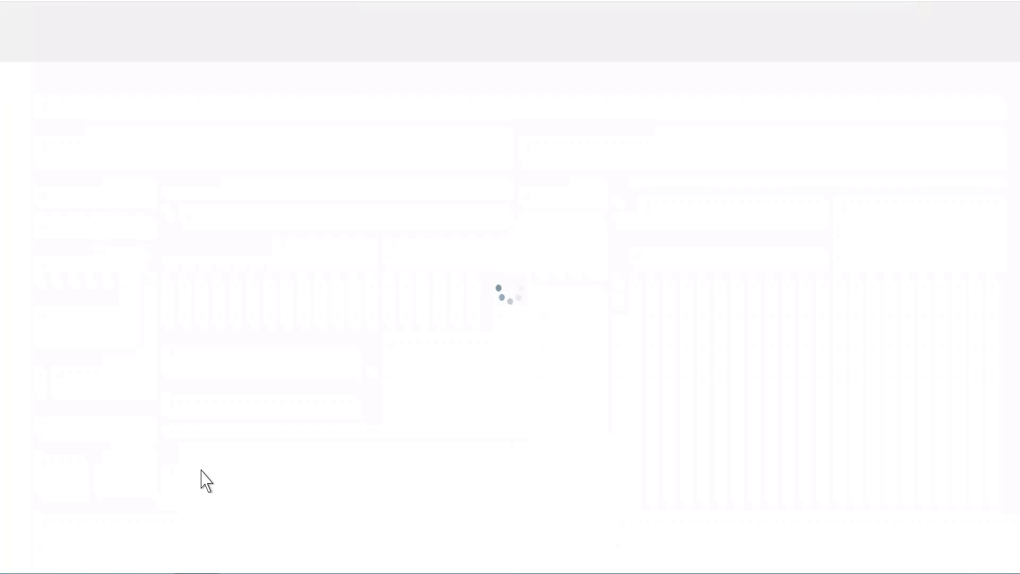
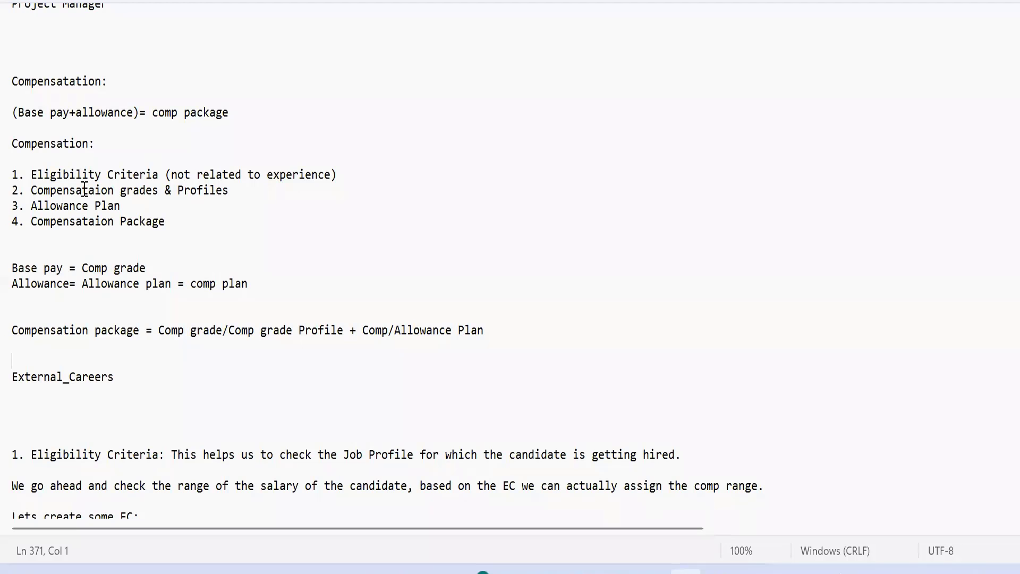
- Review the numbered compensation components in the text notes, from Eligibility Criteria through Allowance Plan to the compensation package
{"action": "left_click_drag", "start_coordinate": [30, 175], "coordinate": [123, 206]}
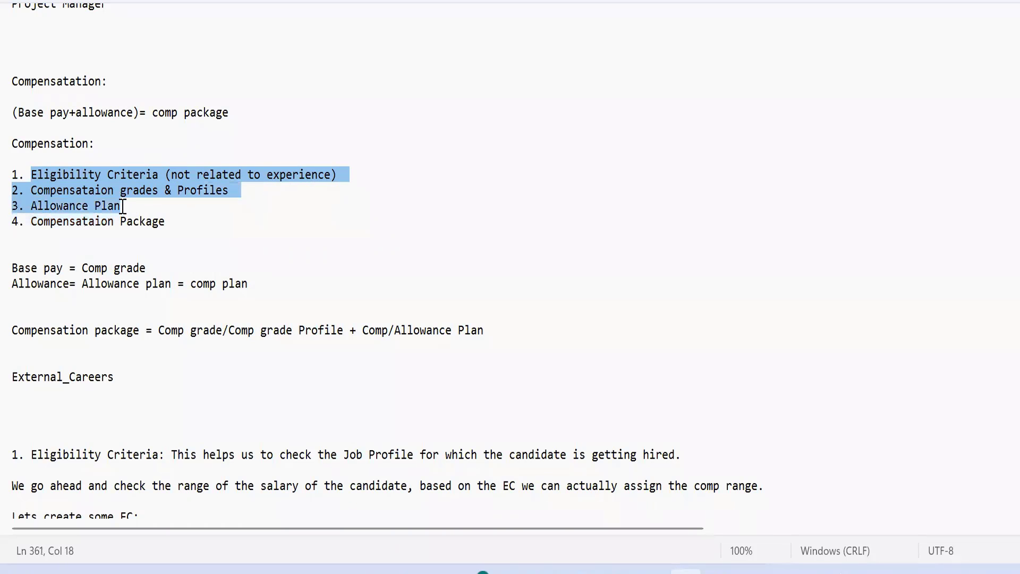
{"action": "left_click", "coordinate": [220, 229]}
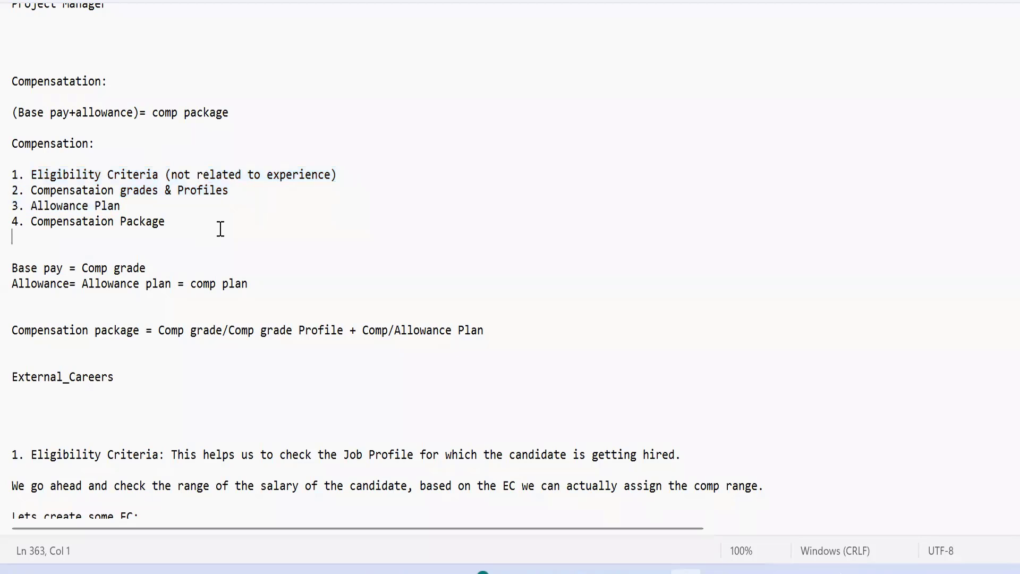
{"action": "left_click_drag", "start_coordinate": [166, 222], "coordinate": [28, 222]}
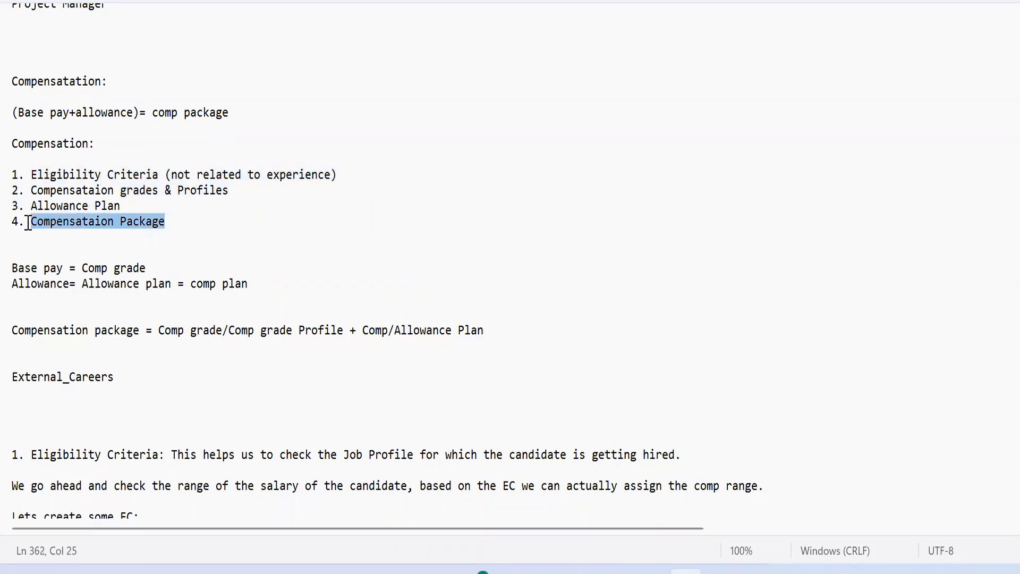
{"action": "triple_click", "coordinate": [28, 222]}
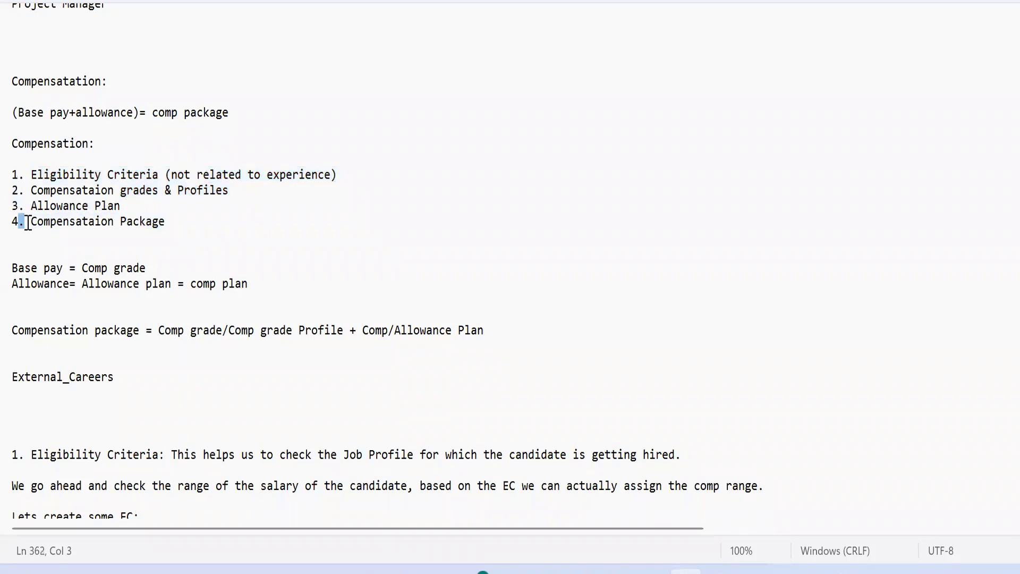
{"action": "triple_click", "coordinate": [28, 222]}
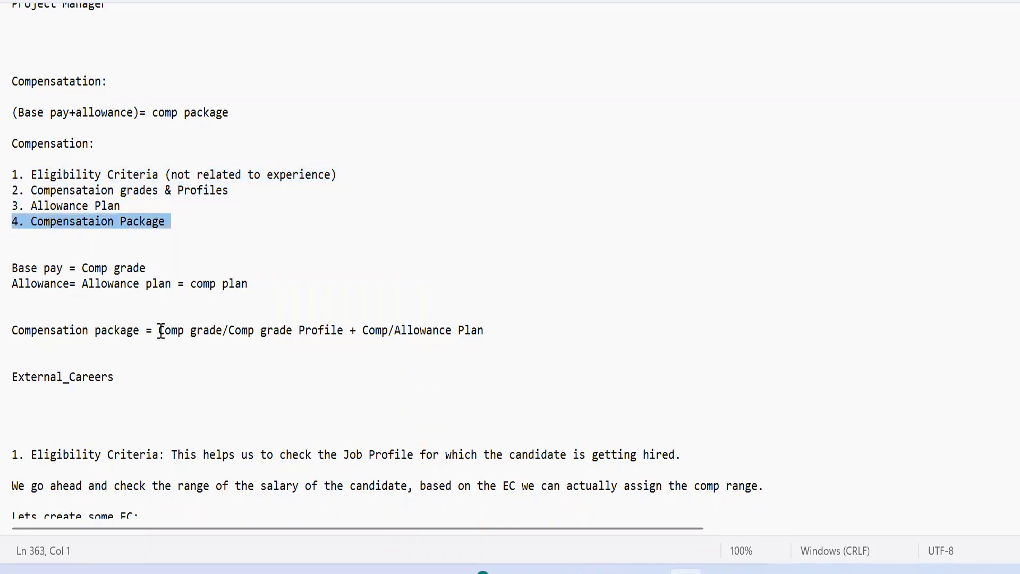
- Examine the compensation package formula in the notes, highlighting the comp grade, grade profile and allowance plan parts
{"action": "left_click_drag", "start_coordinate": [158, 330], "coordinate": [345, 325]}
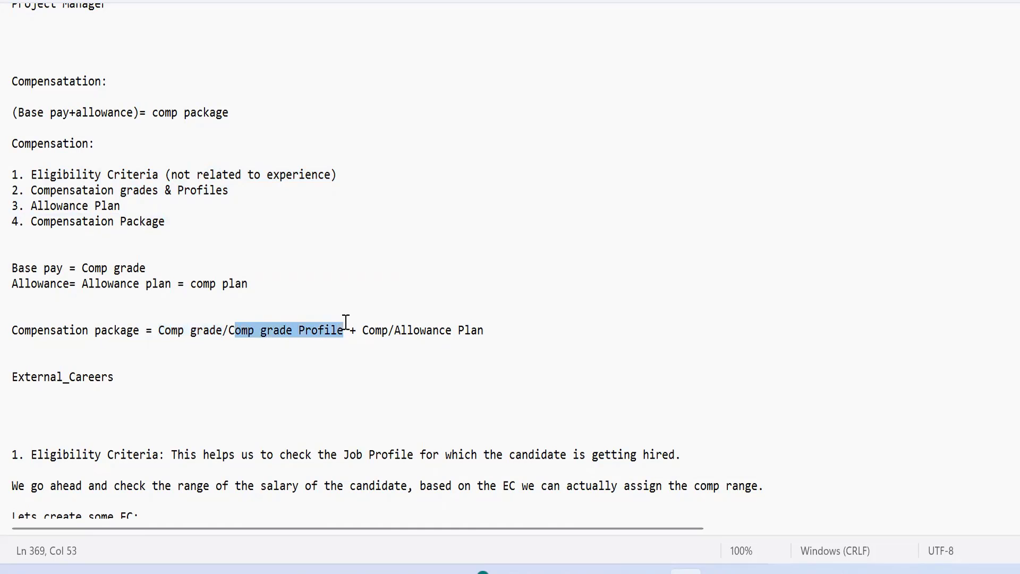
{"action": "left_click", "coordinate": [365, 328]}
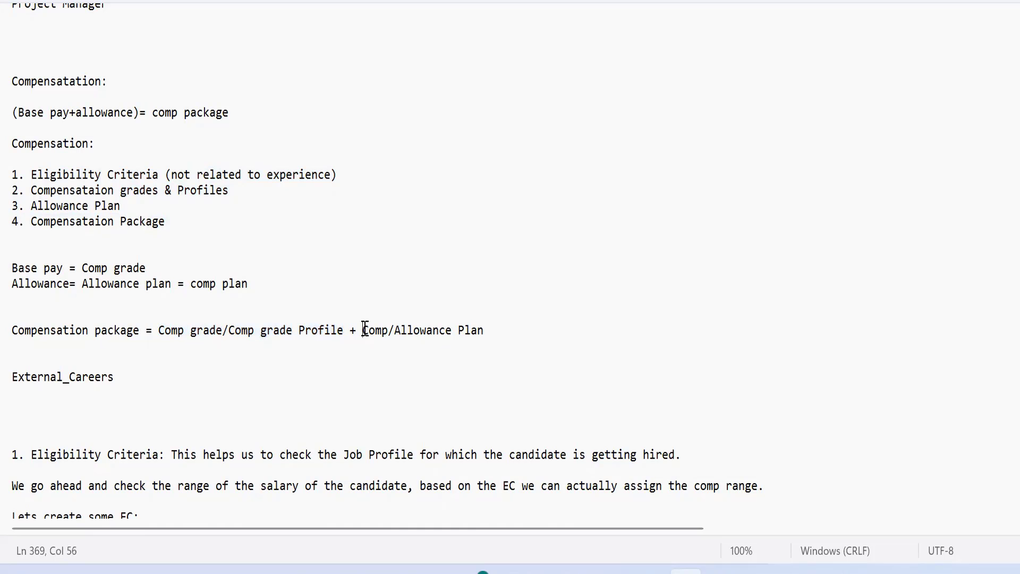
{"action": "left_click_drag", "start_coordinate": [160, 329], "coordinate": [341, 330]}
{"action": "left_click_drag", "start_coordinate": [247, 330], "coordinate": [247, 330]}
{"action": "left_click", "coordinate": [160, 328]}
{"action": "double_click", "coordinate": [162, 329]}
{"action": "double_click", "coordinate": [248, 332]}
{"action": "double_click", "coordinate": [372, 332]}
{"action": "double_click", "coordinate": [417, 329]}
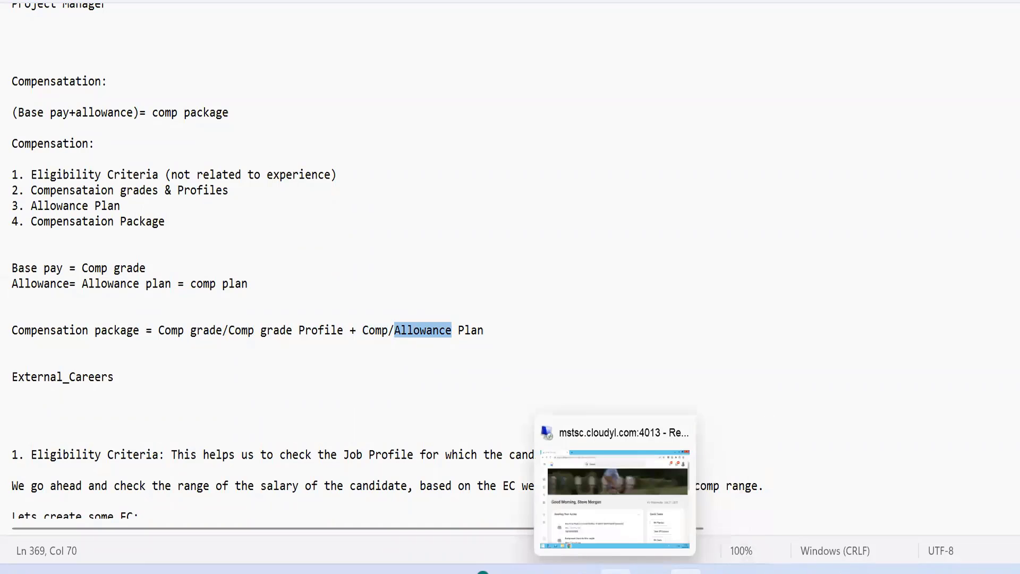
- Switch to Workday and start the Create Compensation Package task with the effective date 07/27/2022
{"action": "left_click", "coordinate": [615, 571]}
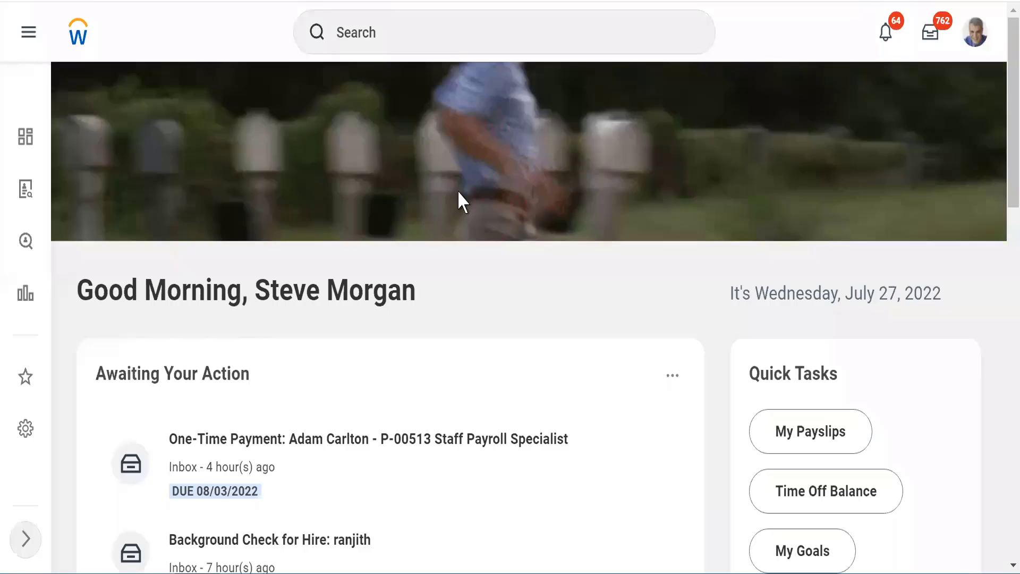
{"action": "left_click", "coordinate": [392, 39]}
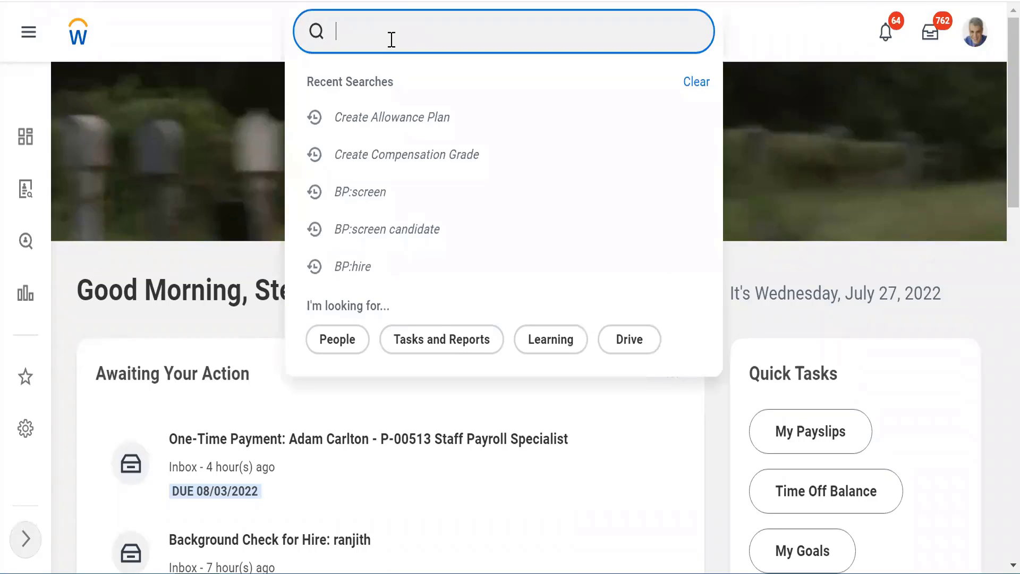
{"action": "type", "text": "cre comp pack"}
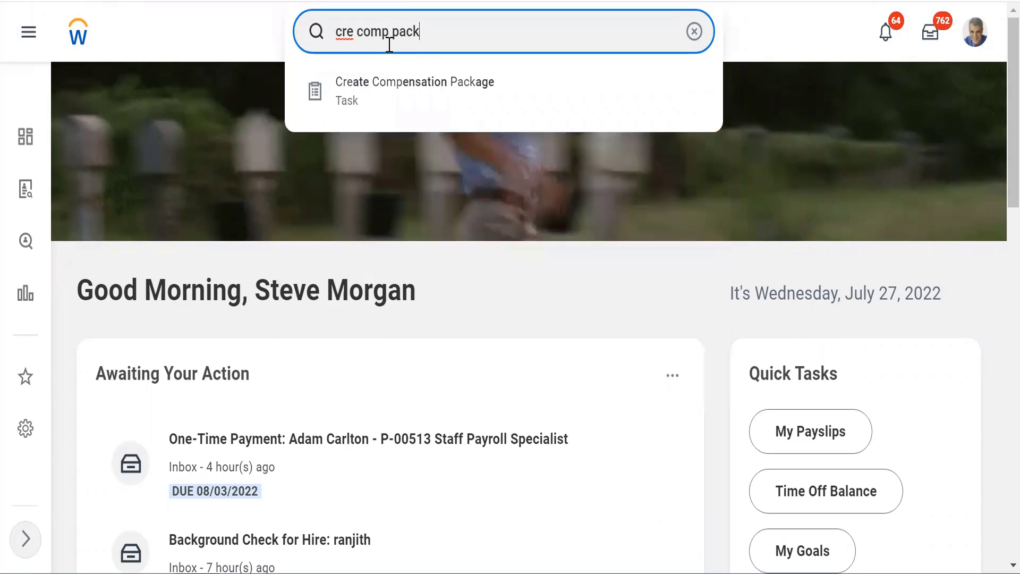
{"action": "left_click", "coordinate": [359, 87]}
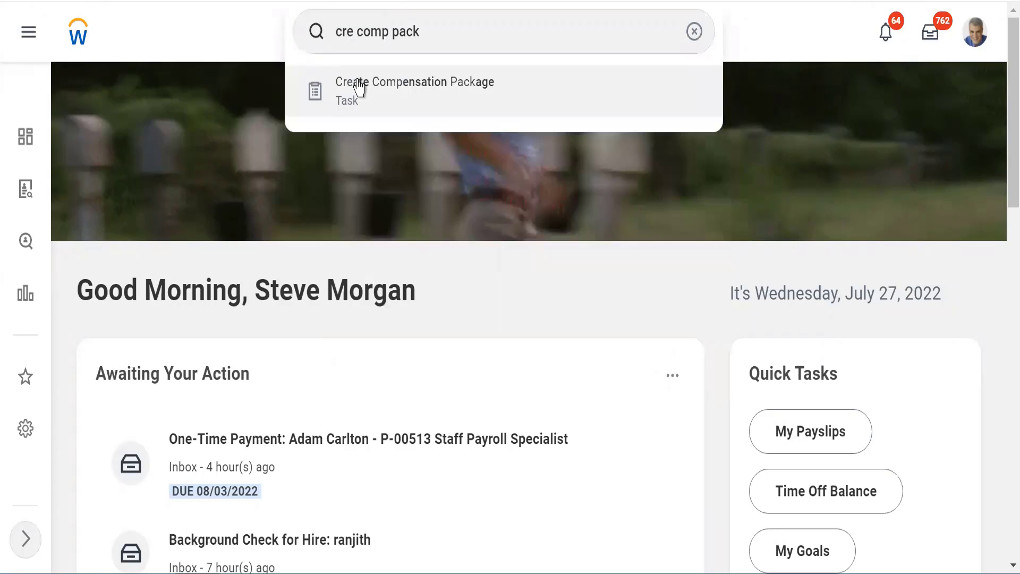
{"action": "left_click", "coordinate": [359, 82]}
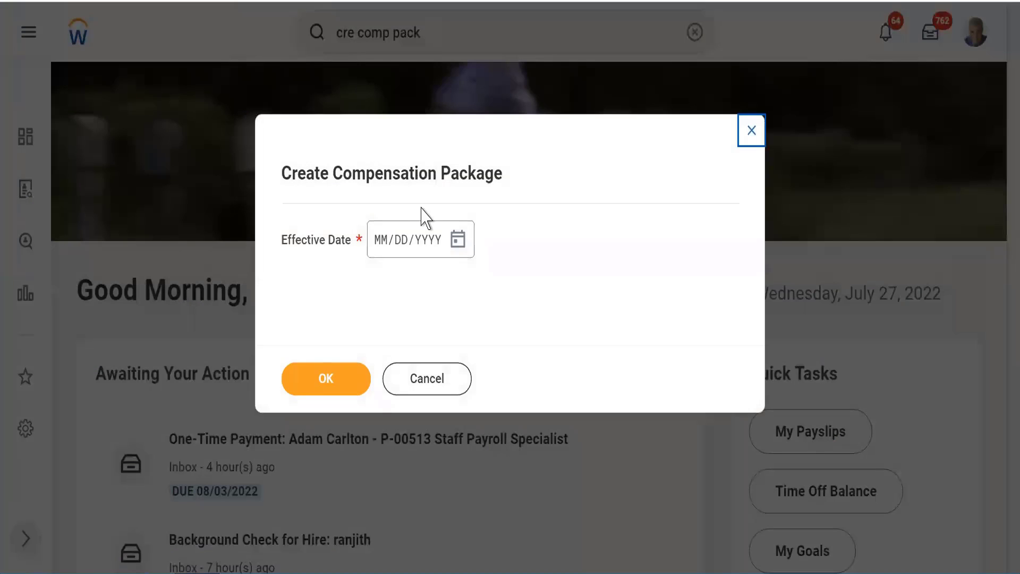
{"action": "left_click", "coordinate": [459, 241]}
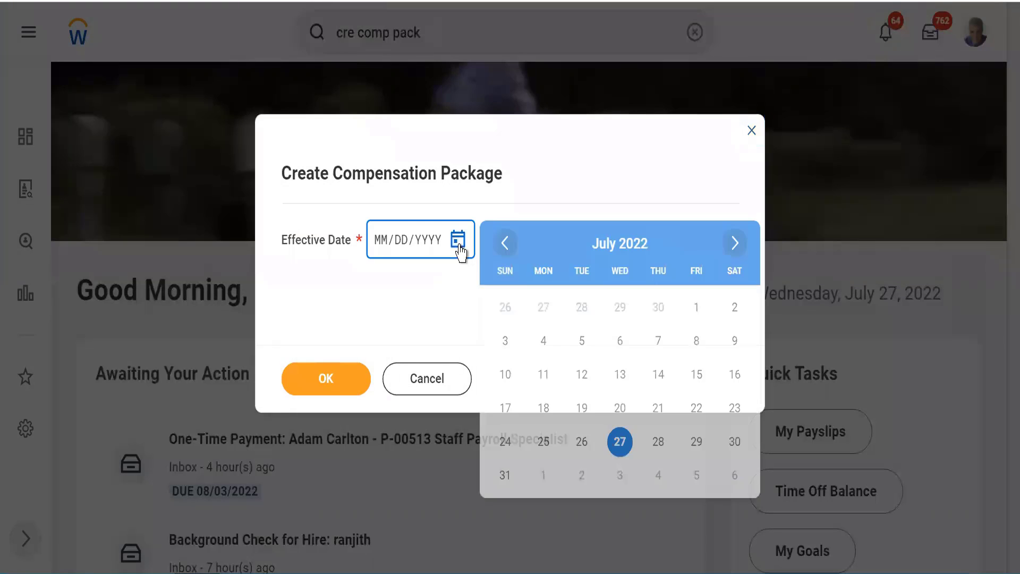
{"action": "left_click", "coordinate": [621, 443]}
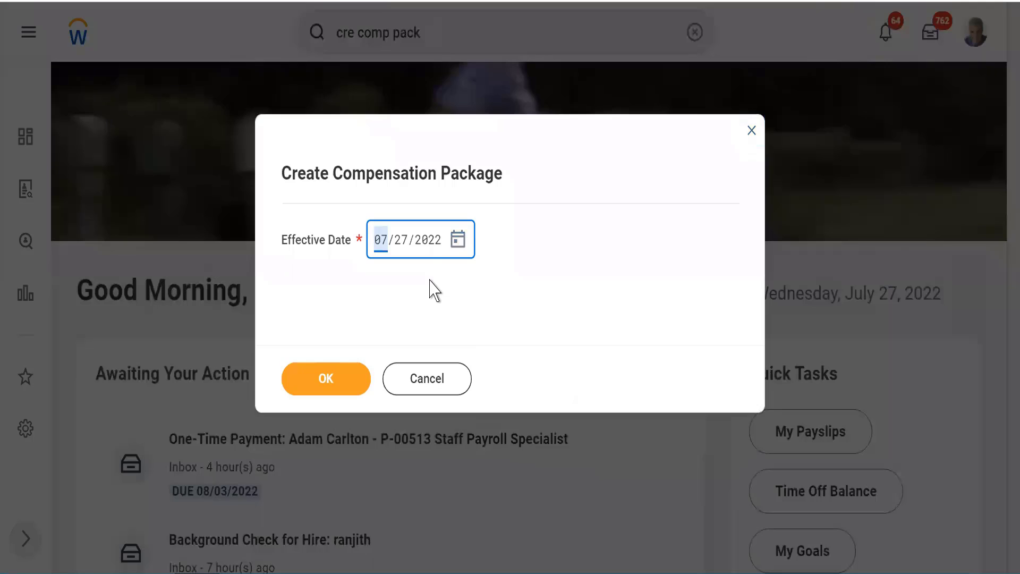
{"action": "left_click", "coordinate": [310, 379]}
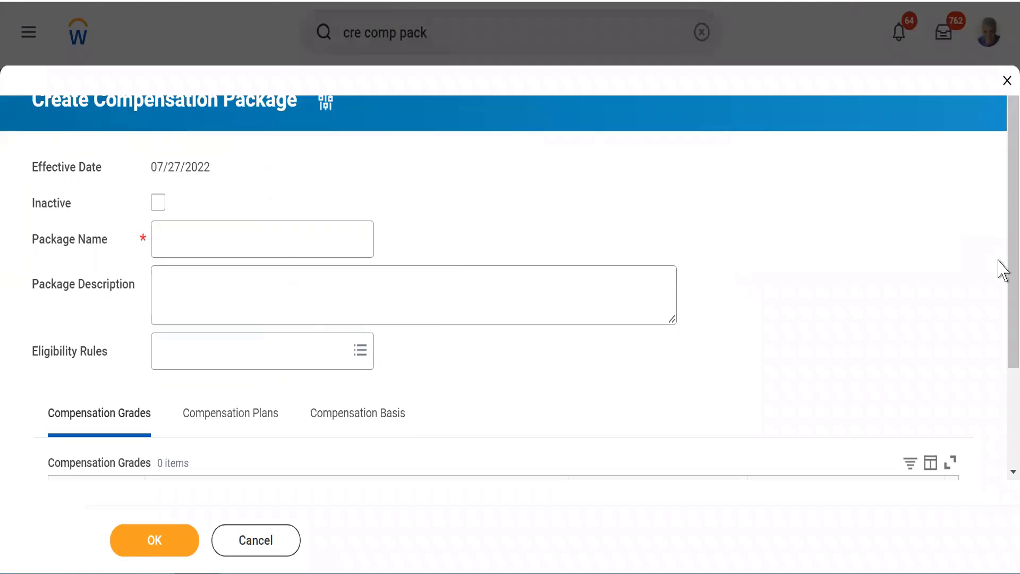
- Name the compensation package WLE7_Account Executive after checking its Compensation Grades and Compensation Plans sections
{"action": "scroll", "coordinate": [998, 269], "scroll_direction": "down", "scroll_amount": 2}
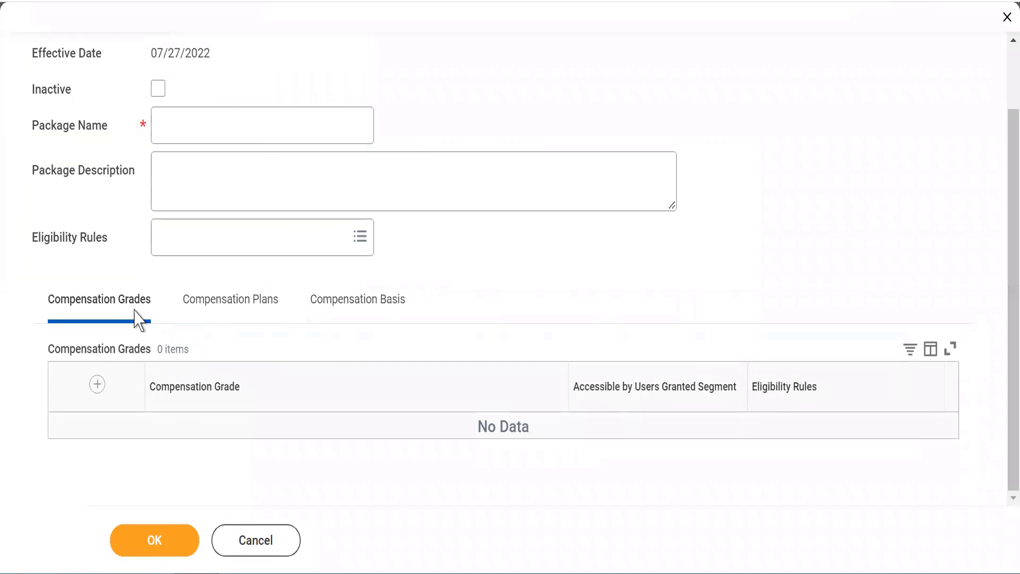
{"action": "left_click", "coordinate": [232, 301]}
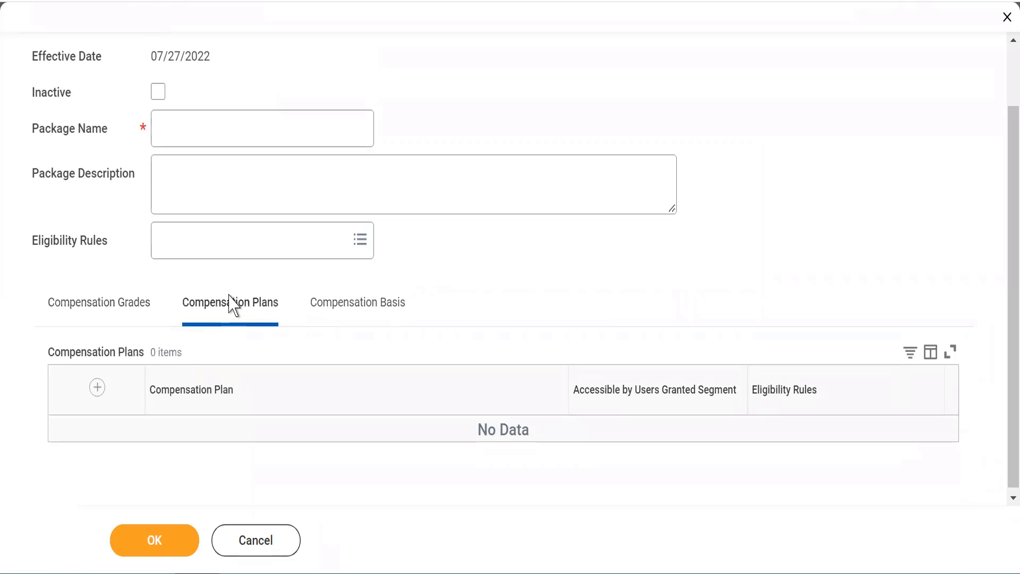
{"action": "left_click", "coordinate": [108, 309]}
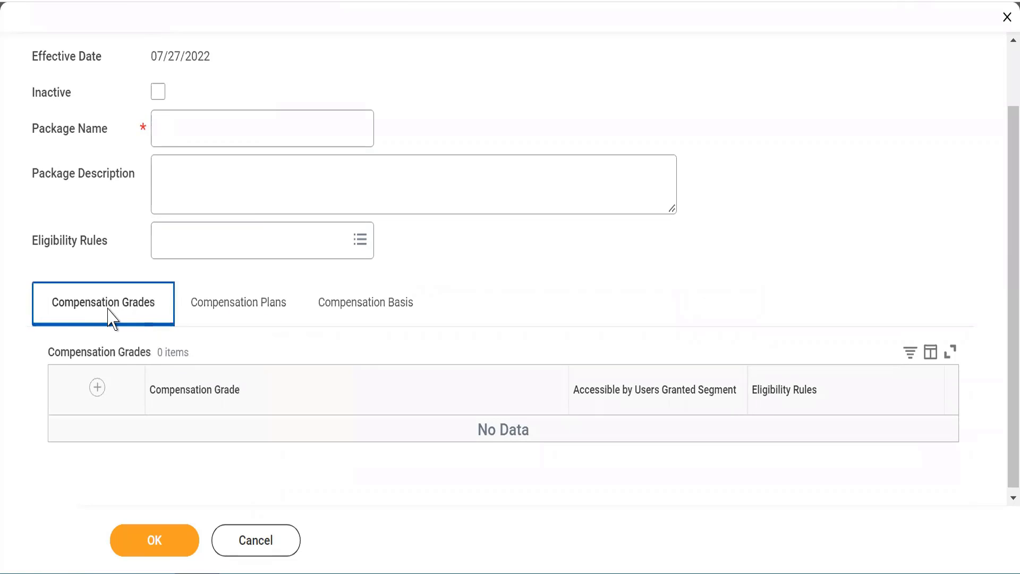
{"action": "left_click", "coordinate": [177, 130]}
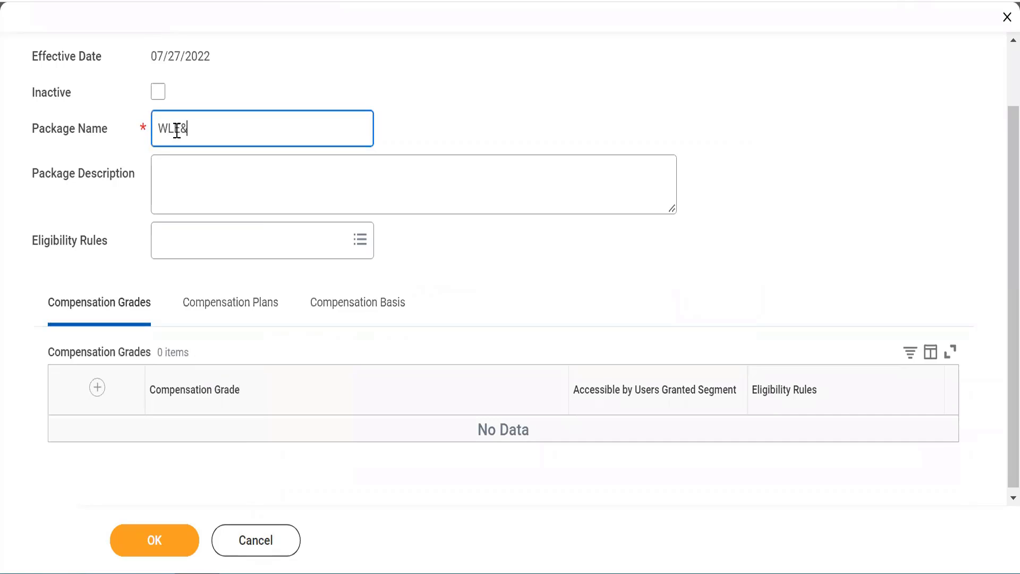
{"action": "type", "text": "WLT&_Account Executive"}
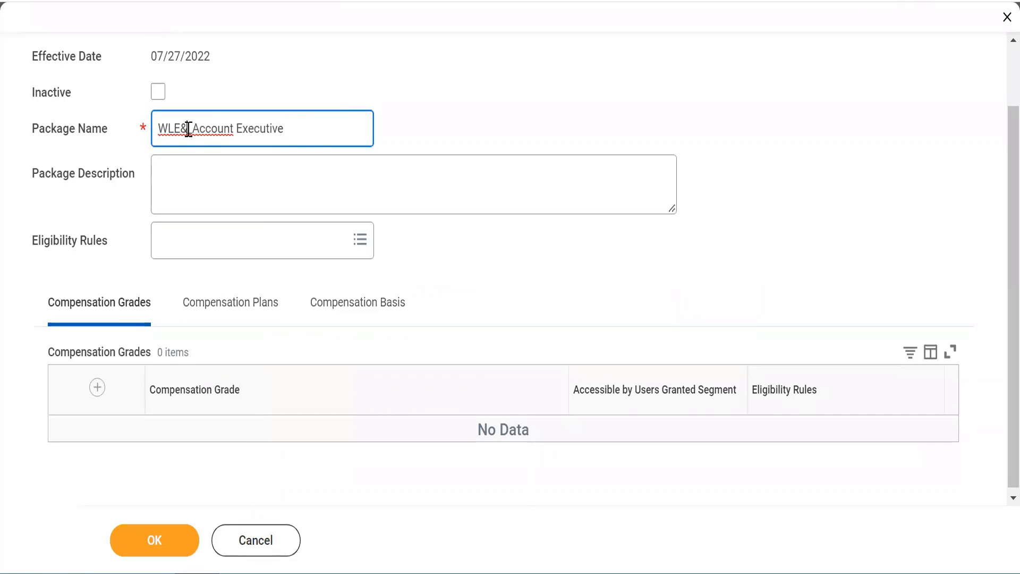
{"action": "key", "text": "BackSpace"}
{"action": "type", "text": "7"}
- Add the WLE7_Account Executive compensation grade to the package's Compensation Grades
{"action": "left_click", "coordinate": [230, 301]}
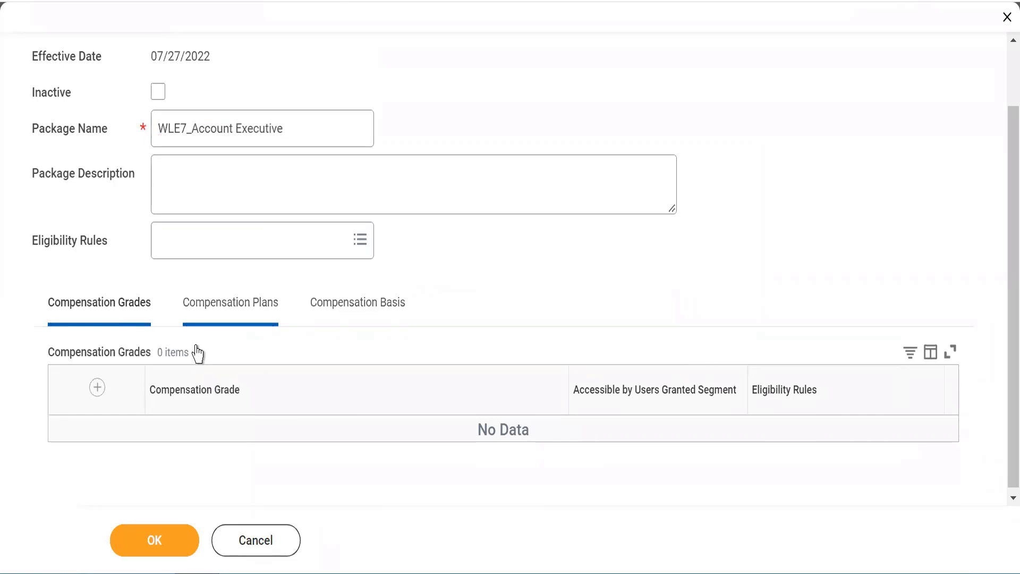
{"action": "left_click", "coordinate": [97, 386]}
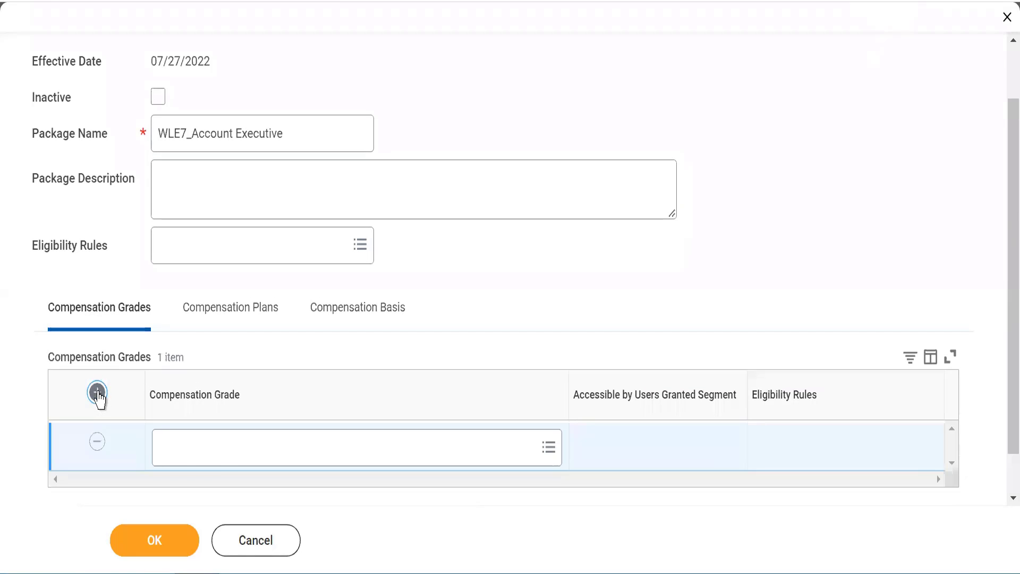
{"action": "left_click", "coordinate": [222, 463]}
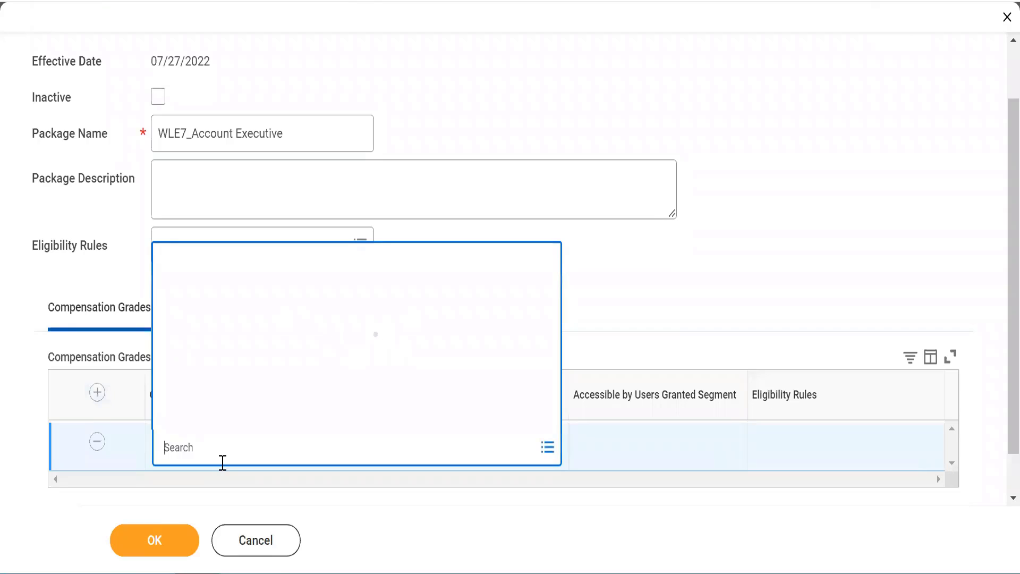
{"action": "type", "text": "WLE&"}
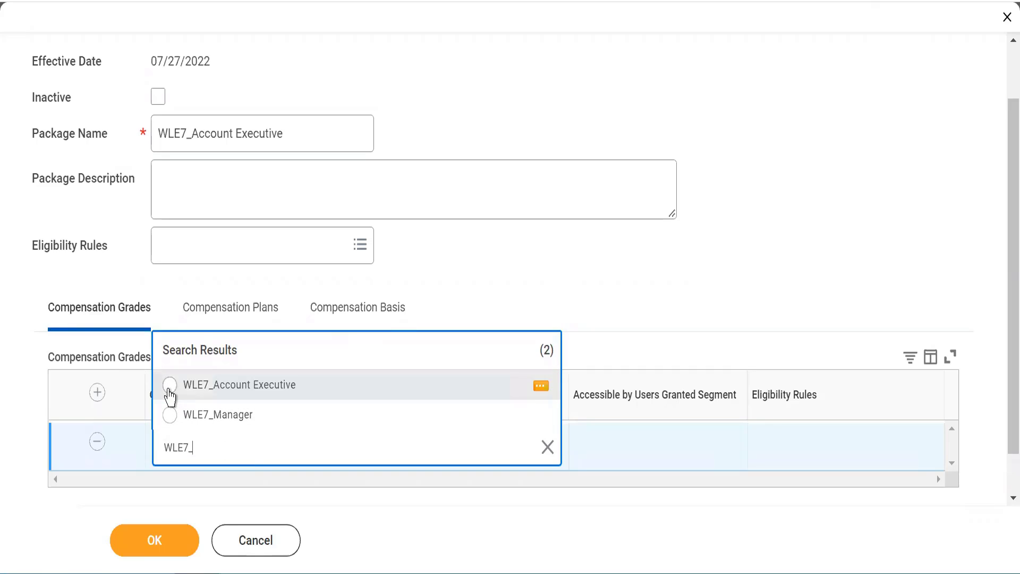
{"action": "left_click", "coordinate": [170, 386]}
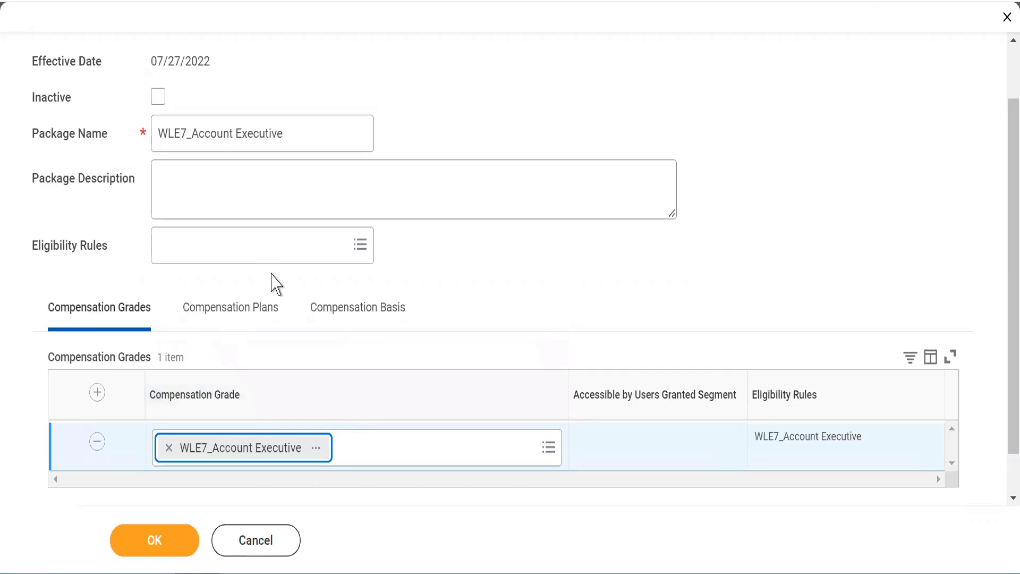
- Add the WLE7_Performance Bonus plan to the package's Compensation Plans, searching with WLE7_
{"action": "left_click", "coordinate": [222, 317]}
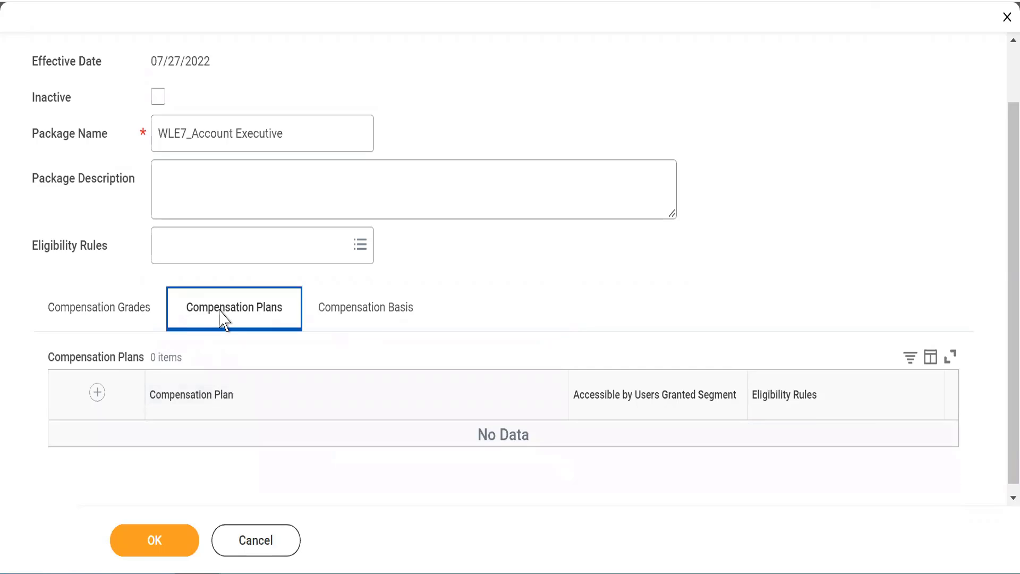
{"action": "left_click", "coordinate": [98, 393]}
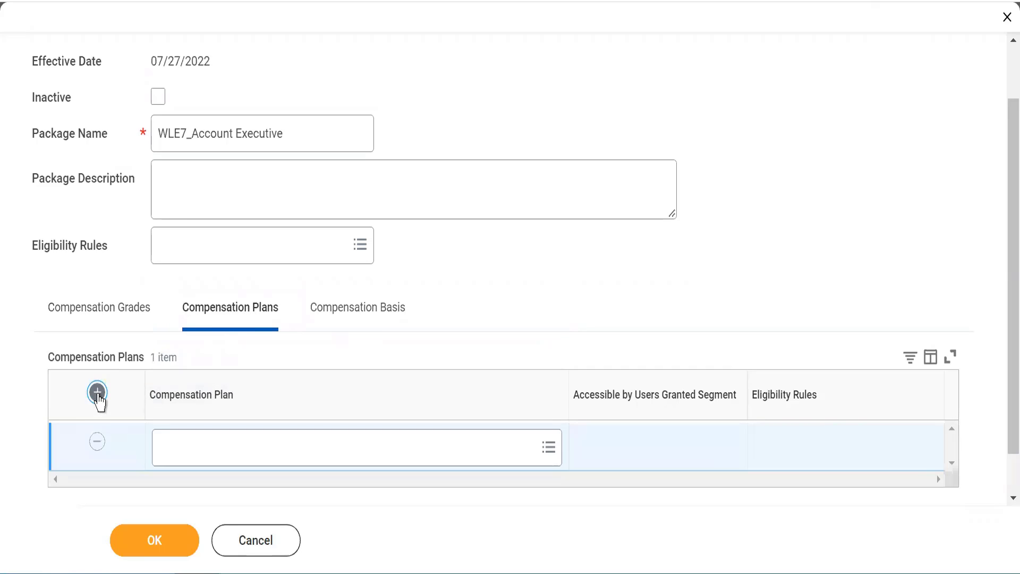
{"action": "left_click", "coordinate": [168, 450]}
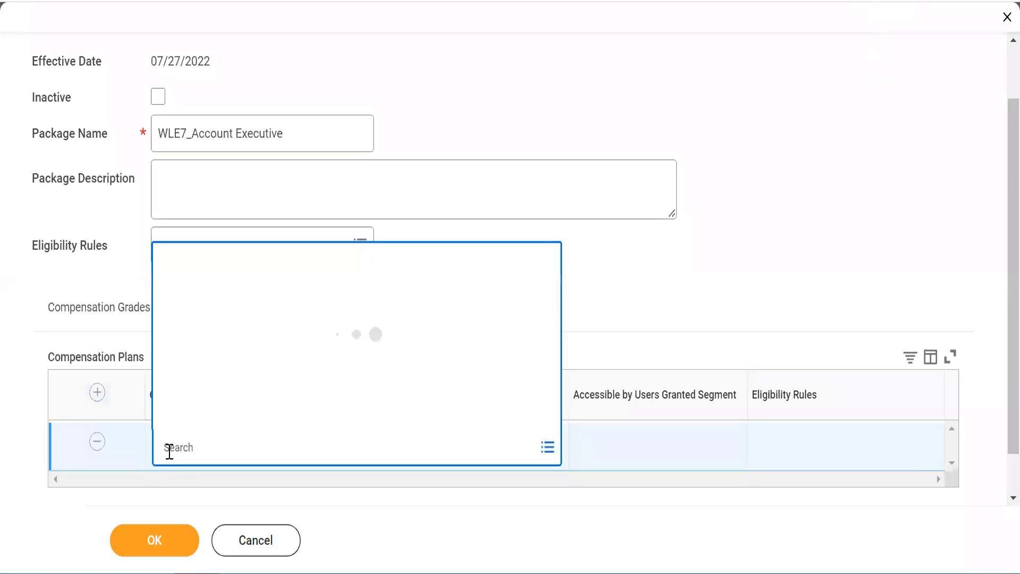
{"action": "type", "text": "WLE7"}
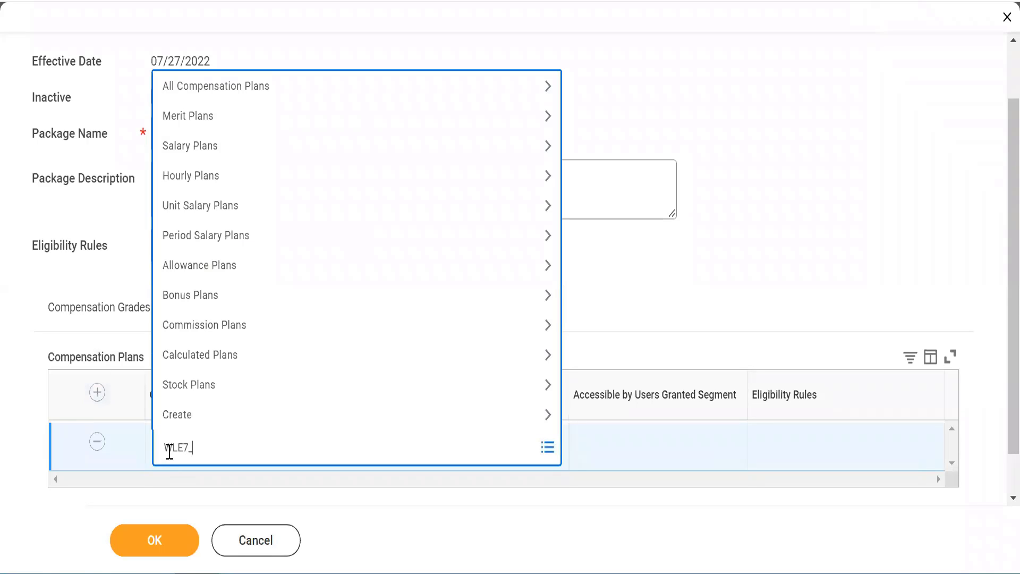
{"action": "type", "text": "_"}
{"action": "key", "text": "Return"}
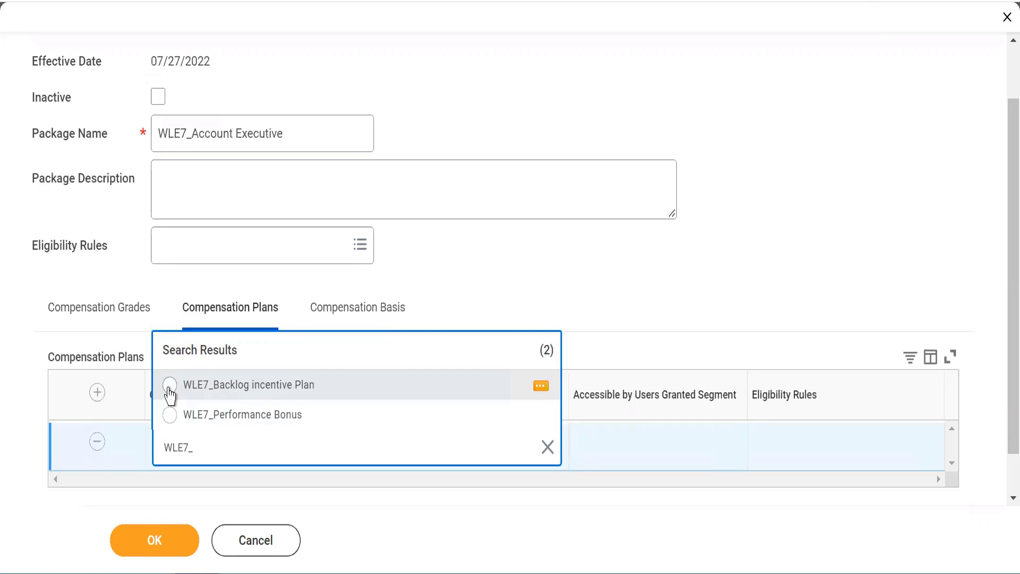
{"action": "left_click", "coordinate": [169, 394]}
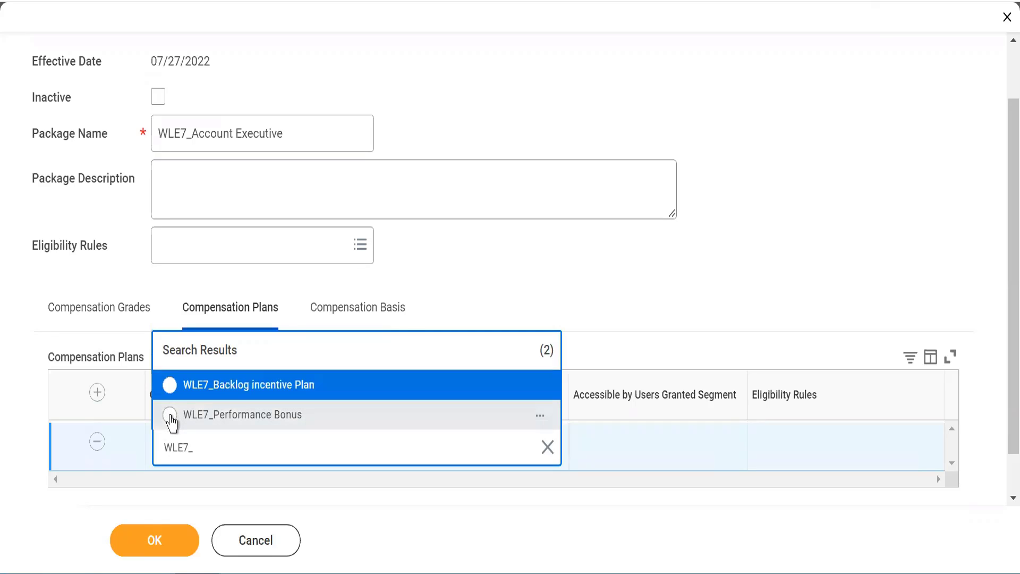
{"action": "left_click", "coordinate": [169, 416]}
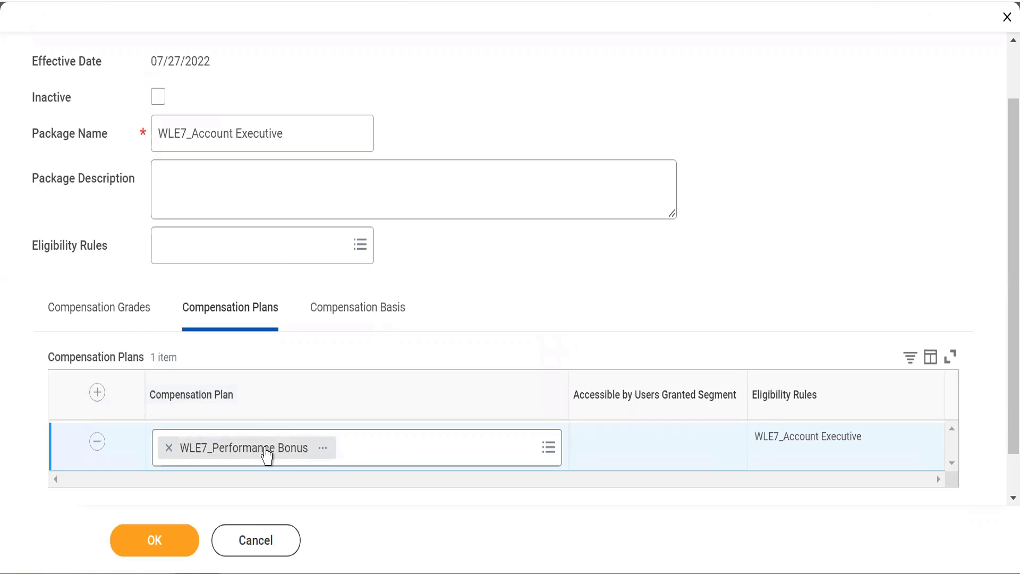
- Compare the eligibility rules of the package's compensation grade and its compensation plan
{"action": "left_click_drag", "start_coordinate": [778, 436], "coordinate": [838, 439]}
{"action": "left_click", "coordinate": [116, 314]}
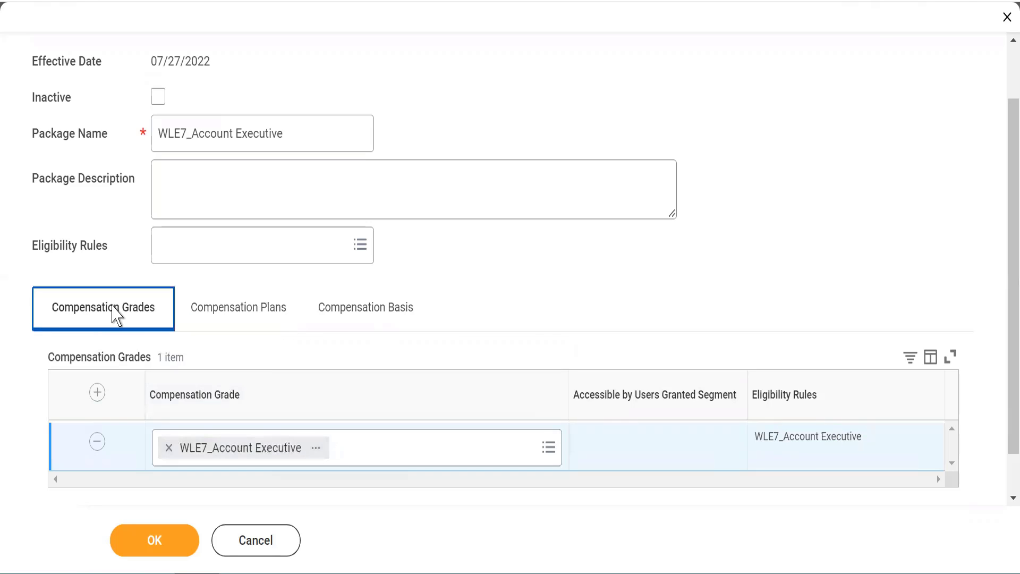
{"action": "left_click_drag", "start_coordinate": [774, 436], "coordinate": [826, 449]}
{"action": "left_click", "coordinate": [242, 314]}
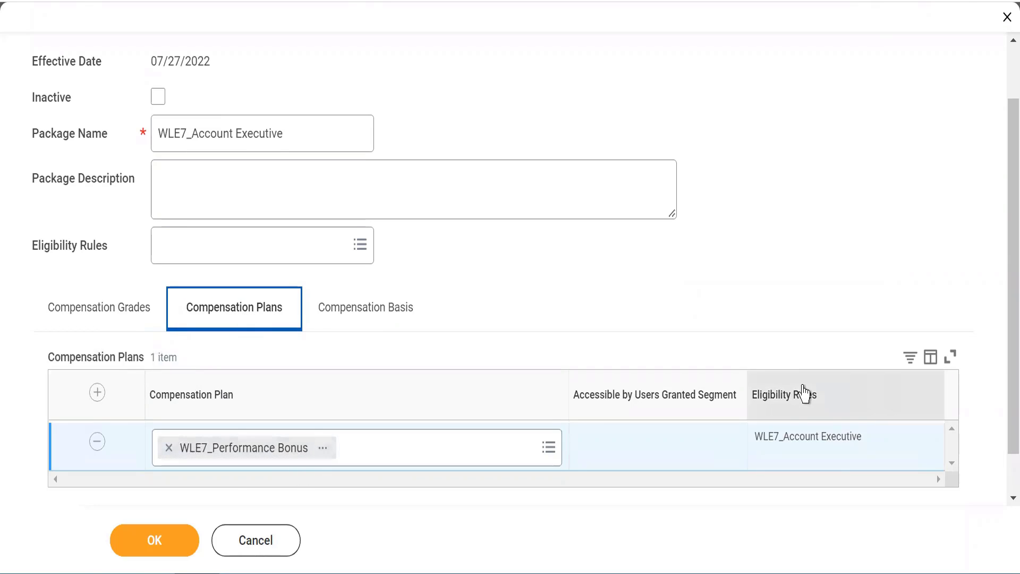
{"action": "left_click_drag", "start_coordinate": [768, 436], "coordinate": [817, 442]}
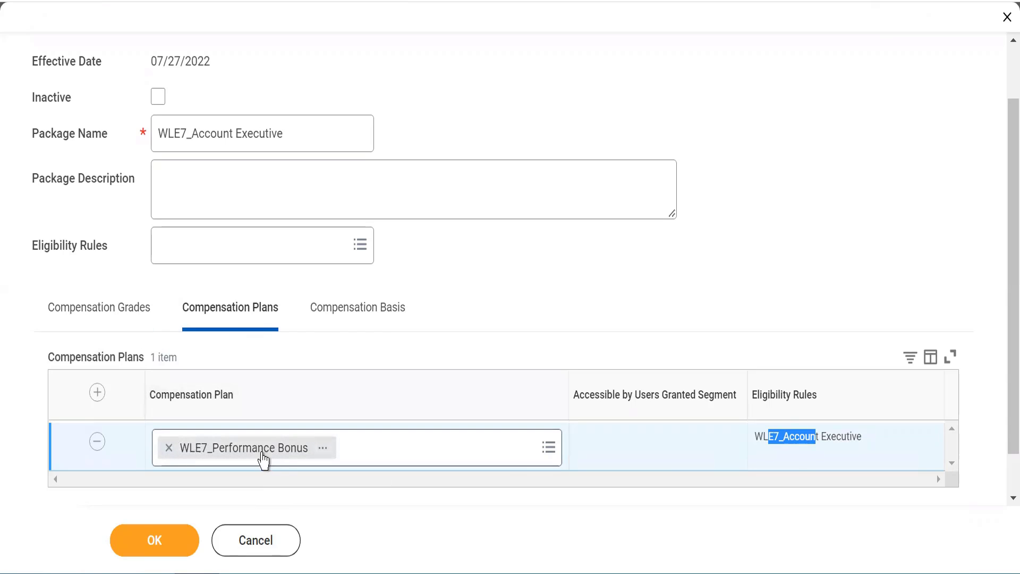
{"action": "left_click", "coordinate": [120, 318]}
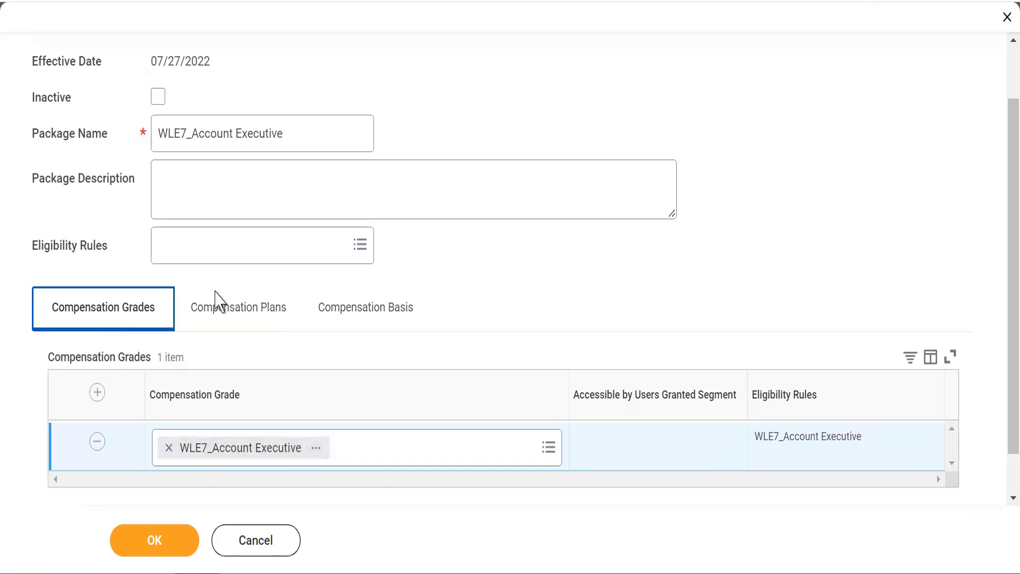
{"action": "left_click", "coordinate": [210, 322]}
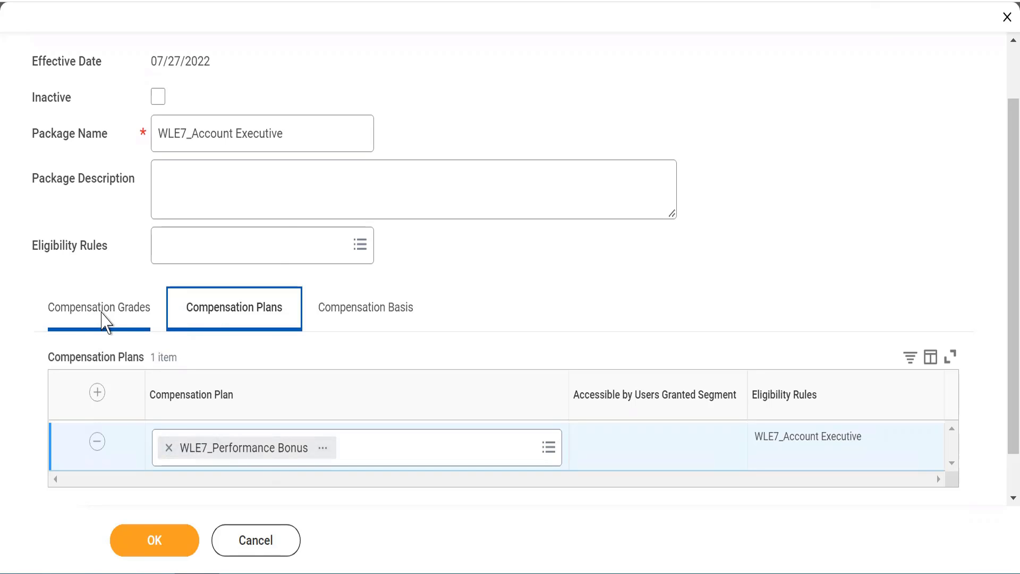
{"action": "left_click", "coordinate": [105, 318]}
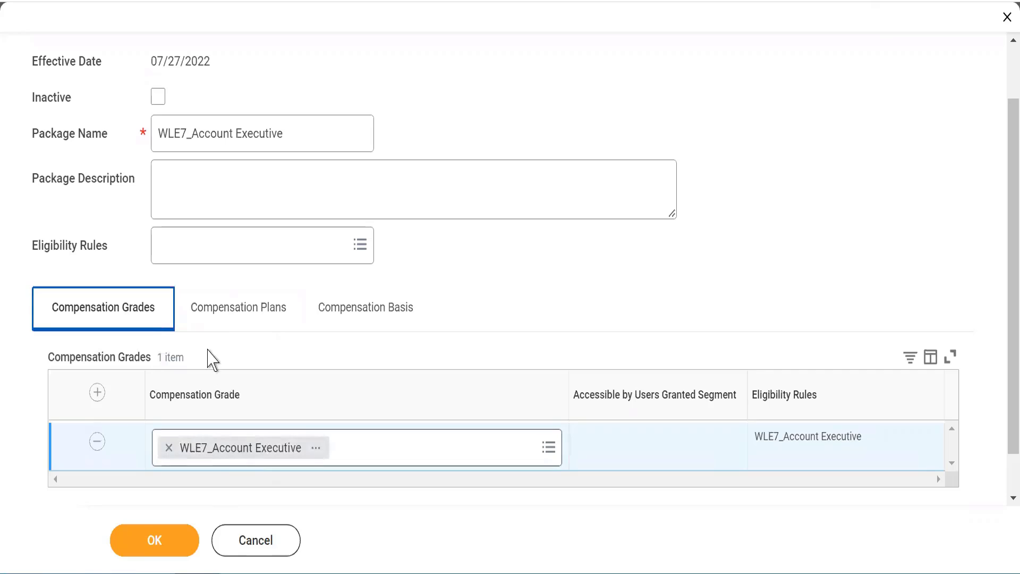
{"action": "left_click", "coordinate": [231, 317]}
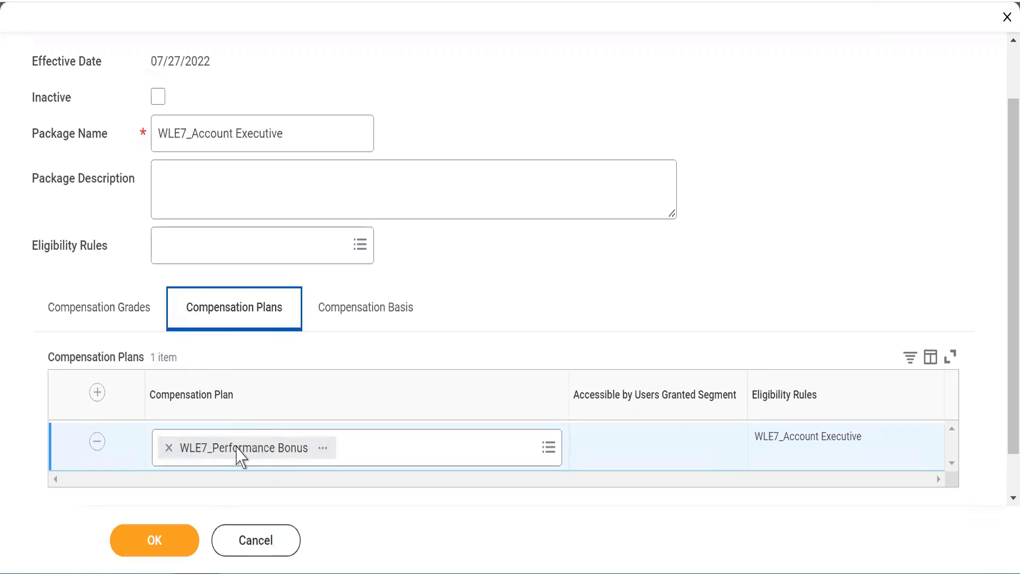
- Add a Compensation Basis row to the package and open the Create Configurable Compensation Basis form from it
{"action": "left_click", "coordinate": [343, 315]}
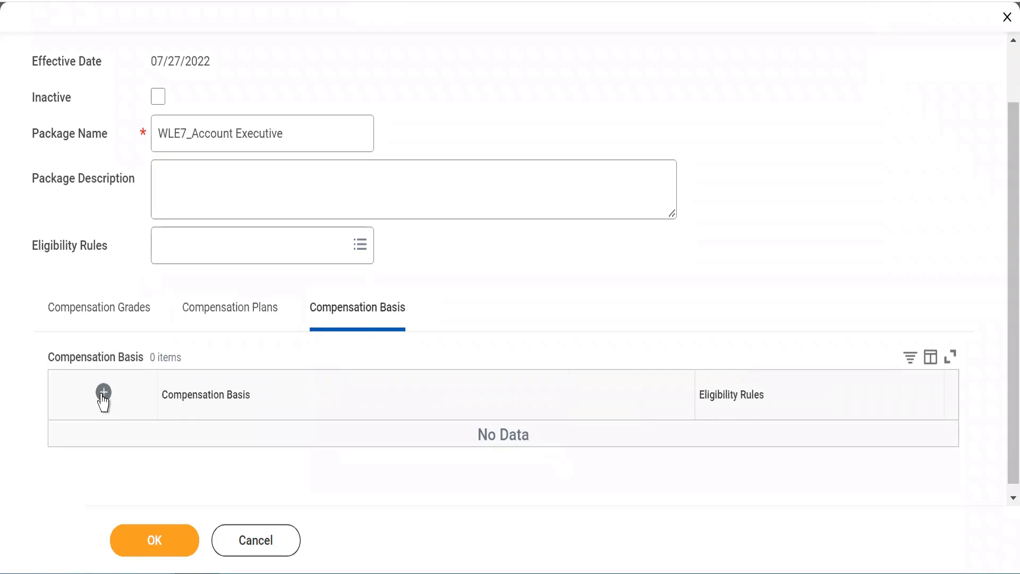
{"action": "left_click", "coordinate": [104, 393]}
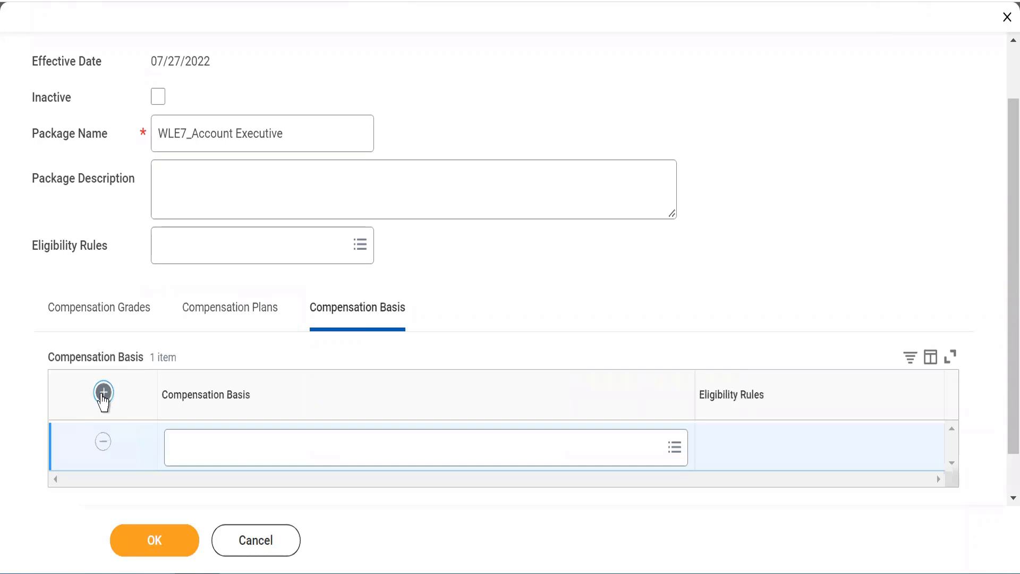
{"action": "left_click", "coordinate": [265, 447]}
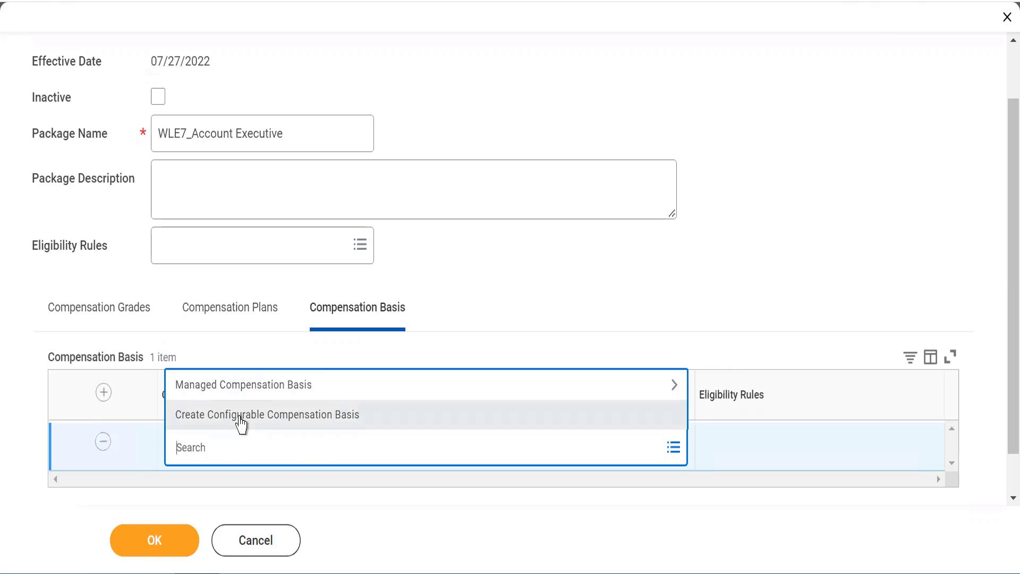
{"action": "left_click", "coordinate": [240, 418]}
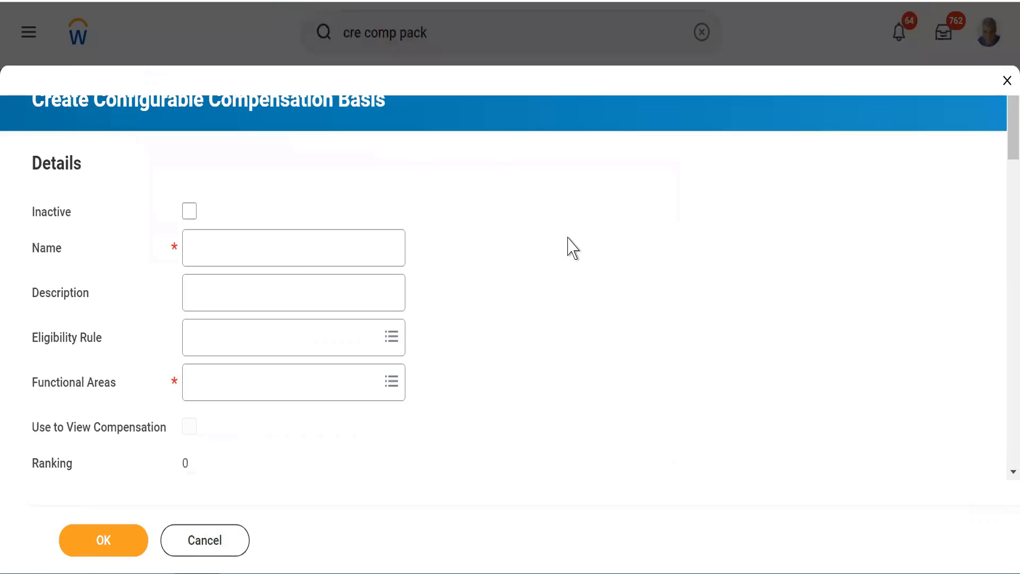
- Examine the compensation basis form's Salary Plans, Period Salary Plans and Allowance Plans sections
{"action": "scroll", "coordinate": [997, 171], "scroll_direction": "down", "scroll_amount": 5}
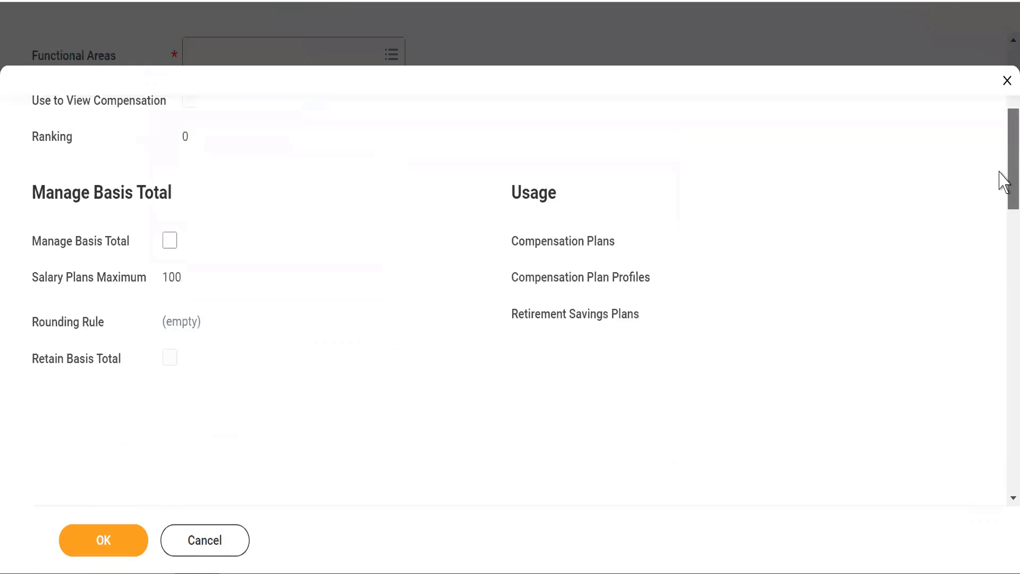
{"action": "scroll", "coordinate": [999, 200], "scroll_direction": "down", "scroll_amount": 7}
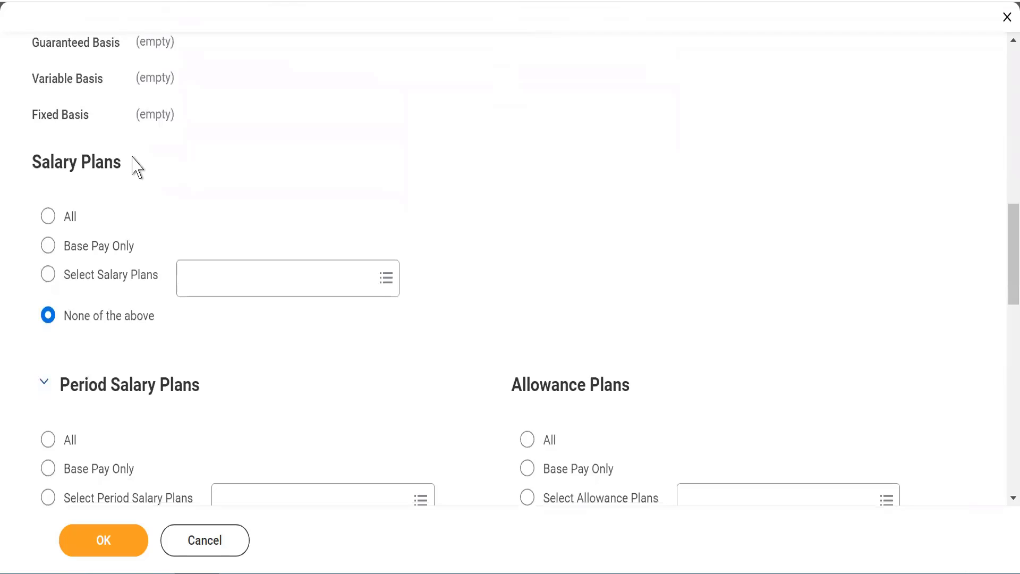
{"action": "left_click_drag", "start_coordinate": [132, 164], "coordinate": [31, 166]}
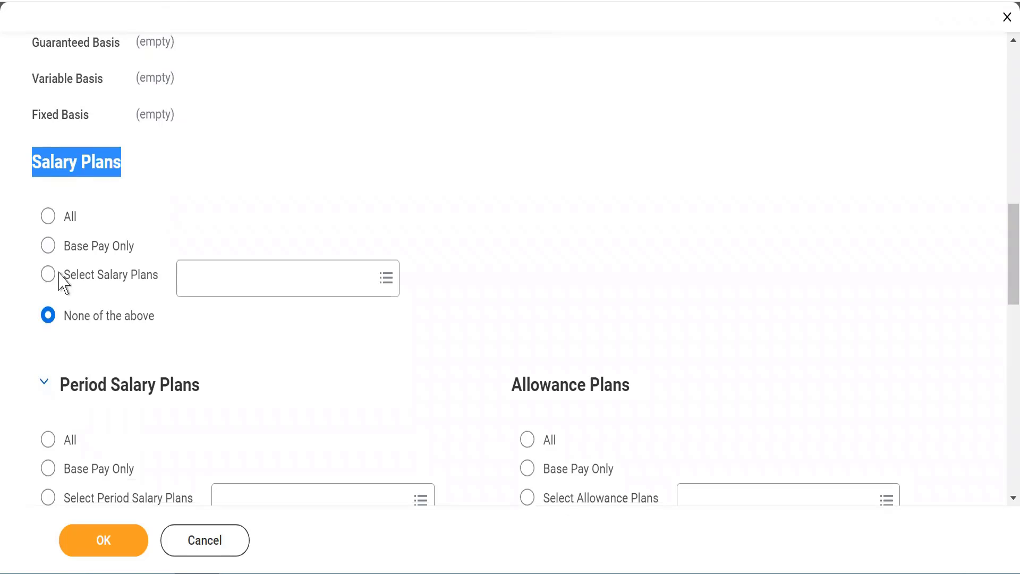
{"action": "left_click_drag", "start_coordinate": [63, 387], "coordinate": [182, 394]}
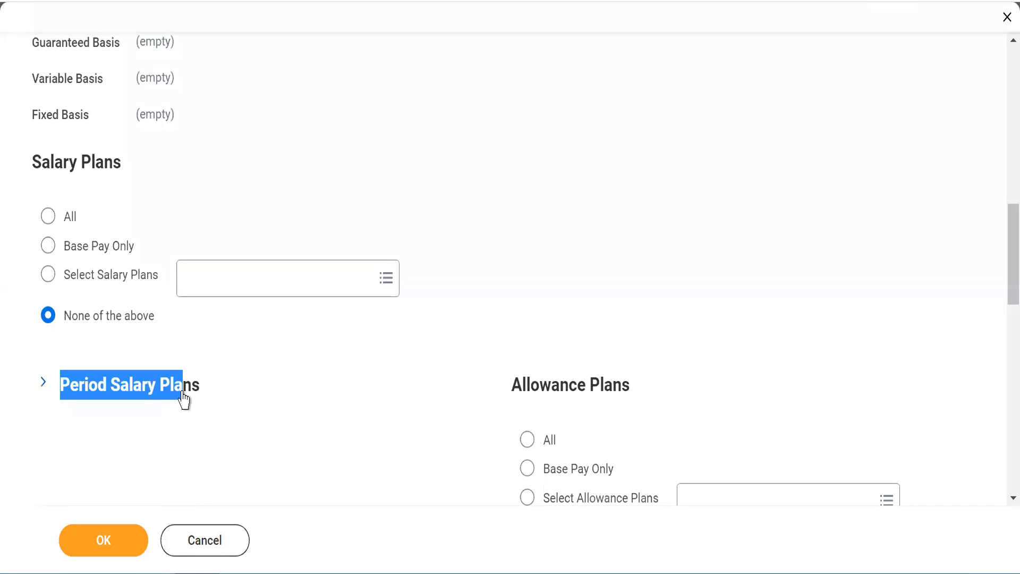
{"action": "left_click", "coordinate": [44, 382]}
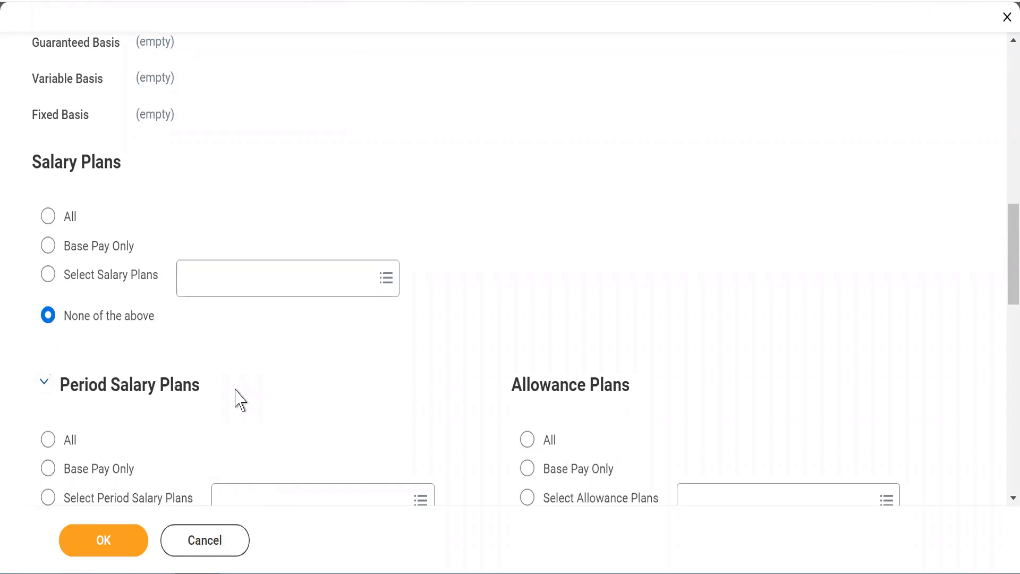
{"action": "scroll", "coordinate": [239, 400], "scroll_direction": "down", "scroll_amount": 2}
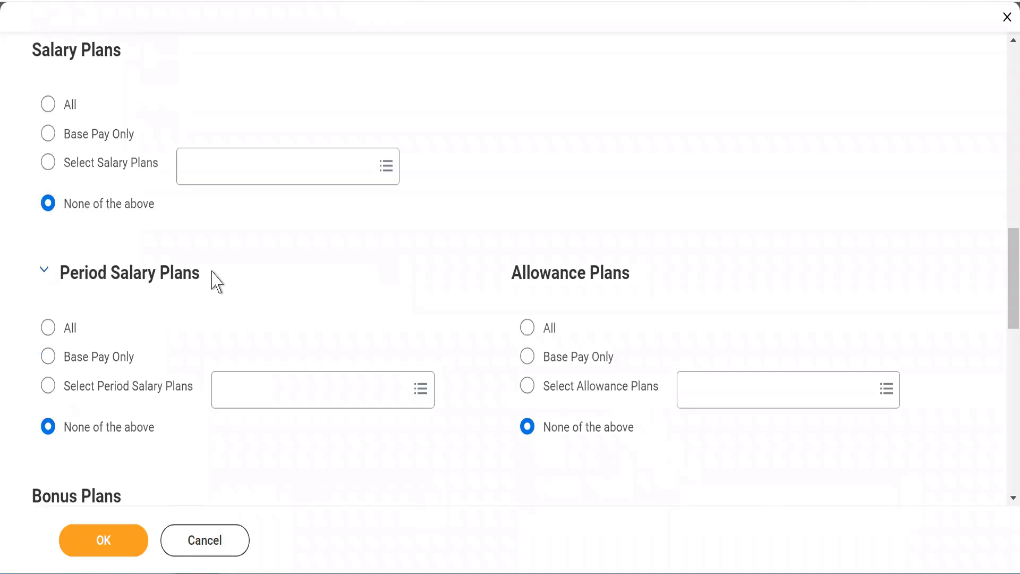
{"action": "left_click_drag", "start_coordinate": [127, 296], "coordinate": [57, 273]}
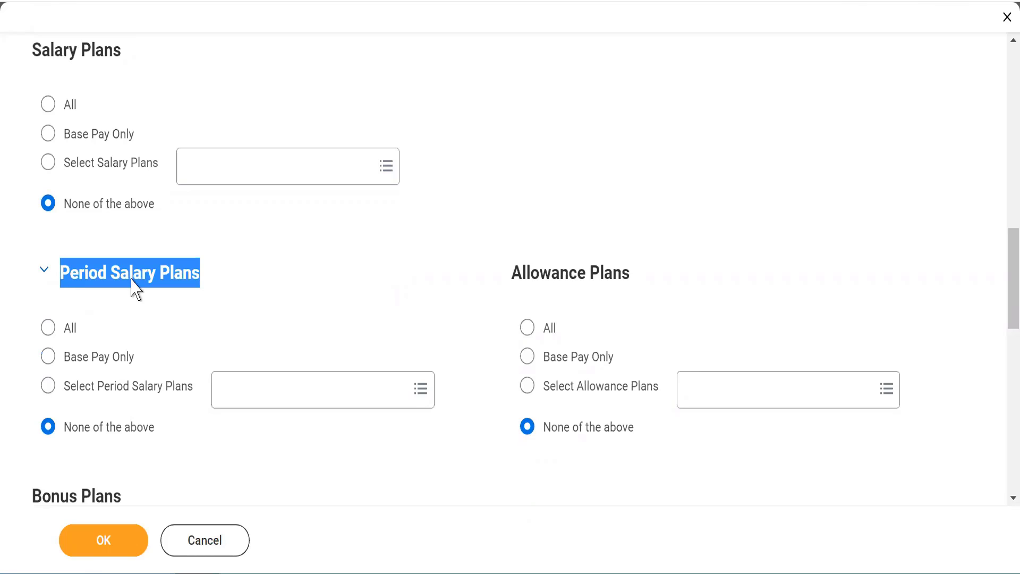
{"action": "double_click", "coordinate": [561, 270]}
{"action": "triple_click", "coordinate": [561, 270]}
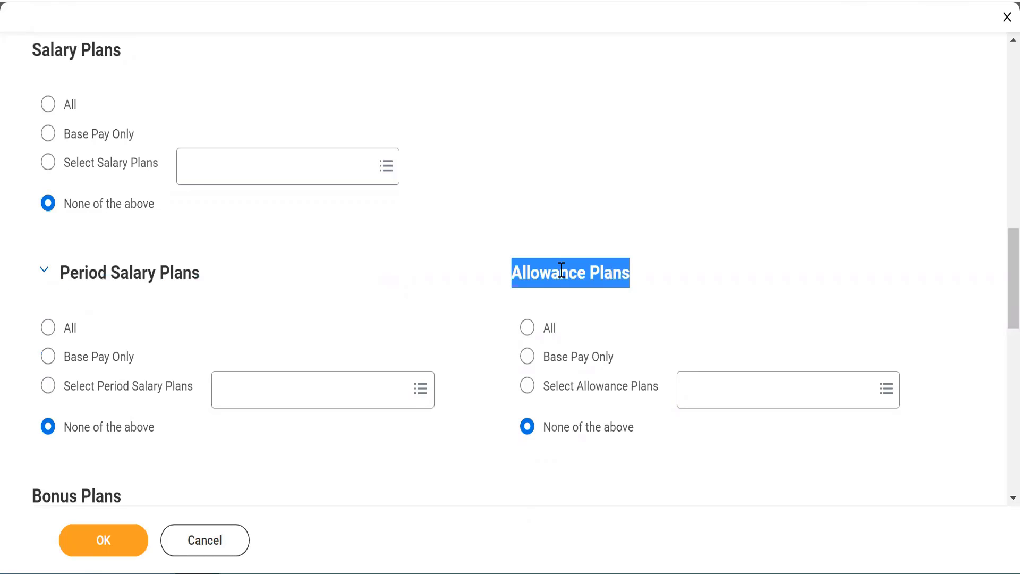
- Examine the Bonus Plans, Stock Plans and Commission Plans sections of the compensation basis form
{"action": "scroll", "coordinate": [563, 276], "scroll_direction": "down", "scroll_amount": 6}
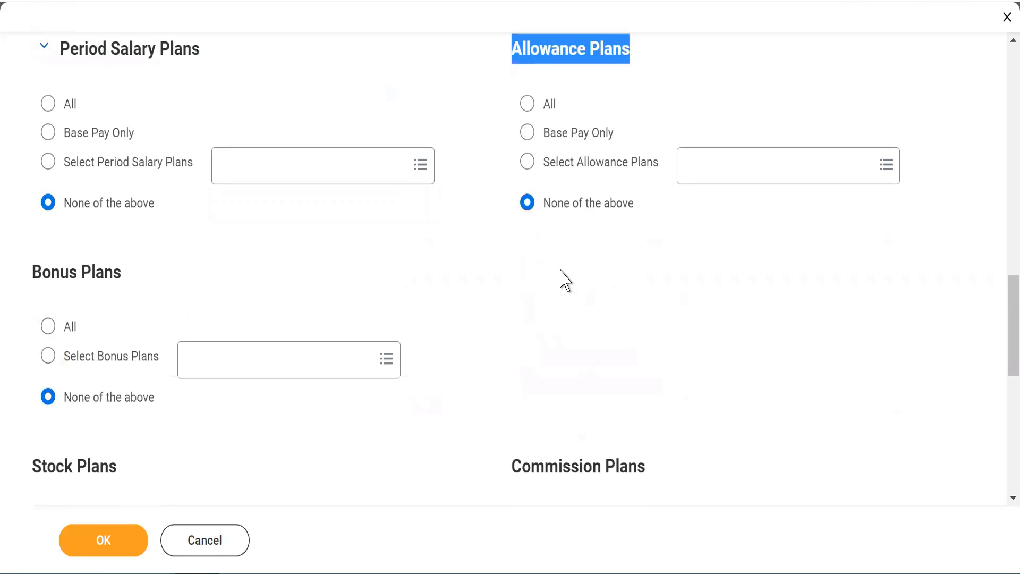
{"action": "scroll", "coordinate": [563, 273], "scroll_direction": "down", "scroll_amount": 1}
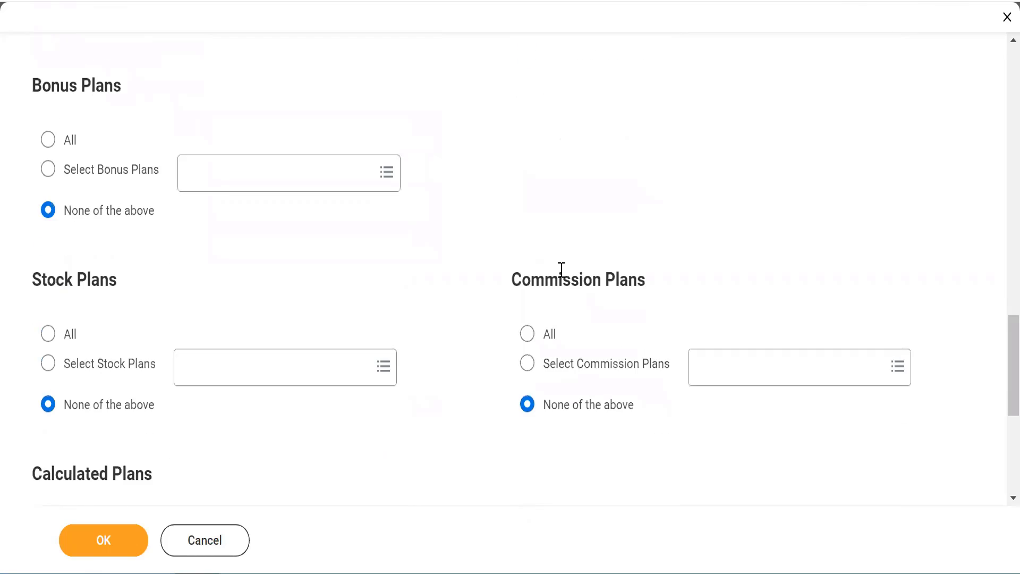
{"action": "double_click", "coordinate": [74, 85]}
{"action": "left_click", "coordinate": [74, 85]}
{"action": "triple_click", "coordinate": [69, 282]}
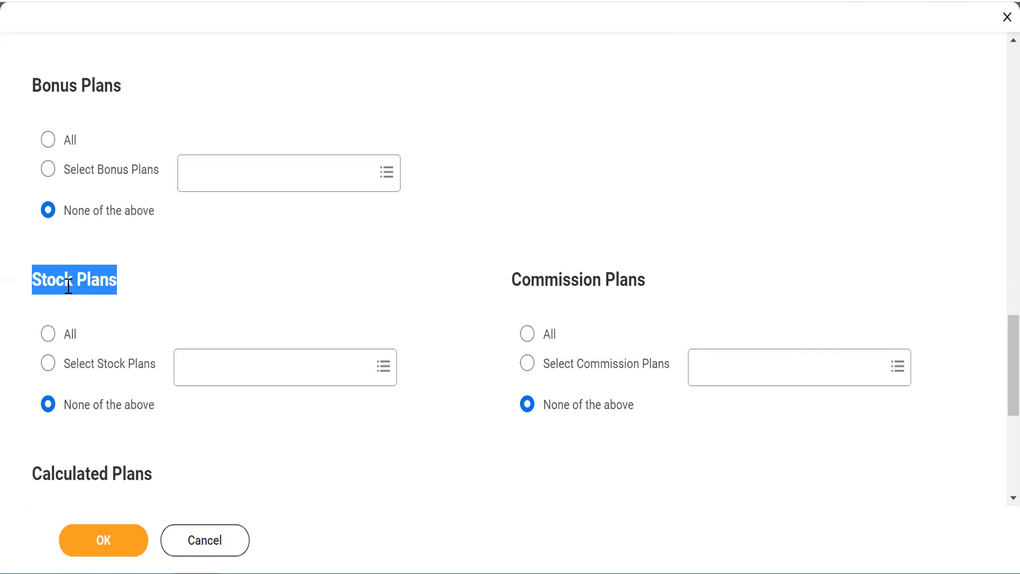
{"action": "left_click", "coordinate": [549, 277]}
{"action": "triple_click", "coordinate": [549, 278]}
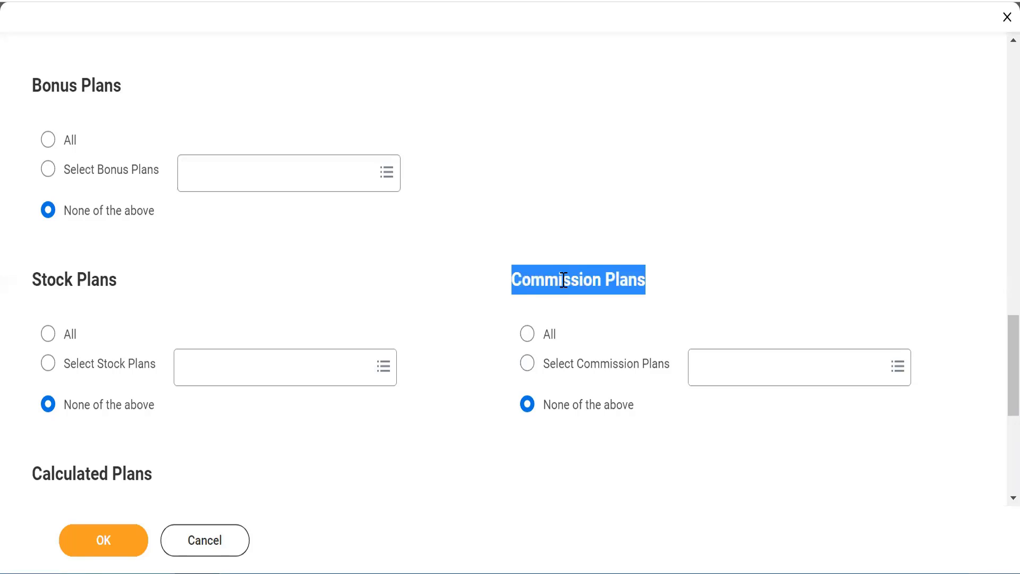
- Examine the Calculated Plans, Retirement Savings Plans and Future Payment Plans sections of the compensation basis form
{"action": "scroll", "coordinate": [565, 279], "scroll_direction": "down", "scroll_amount": 1}
{"action": "scroll", "coordinate": [565, 290], "scroll_direction": "down", "scroll_amount": 1}
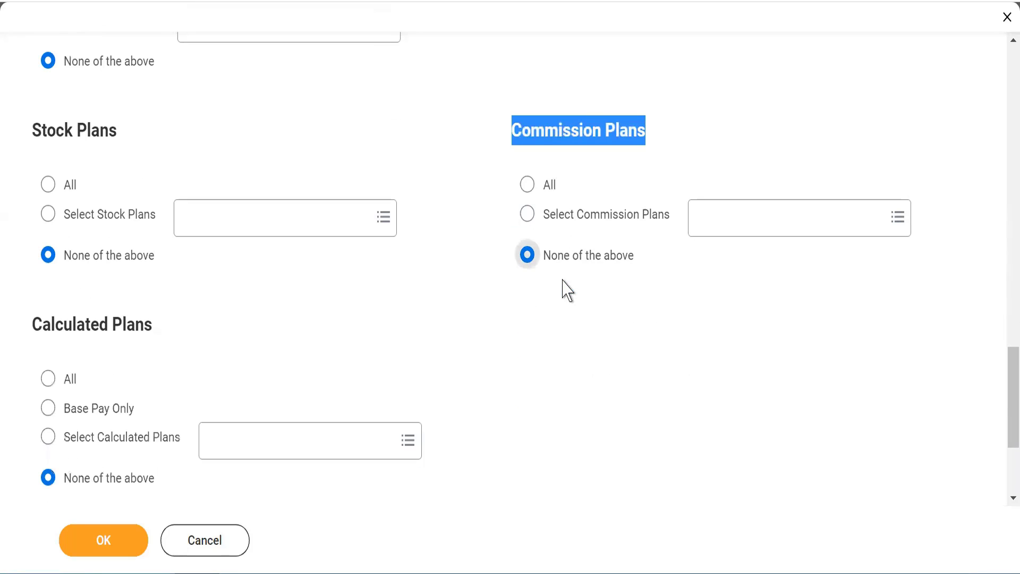
{"action": "double_click", "coordinate": [108, 319]}
{"action": "triple_click", "coordinate": [109, 318]}
{"action": "scroll", "coordinate": [109, 324], "scroll_direction": "down", "scroll_amount": 3}
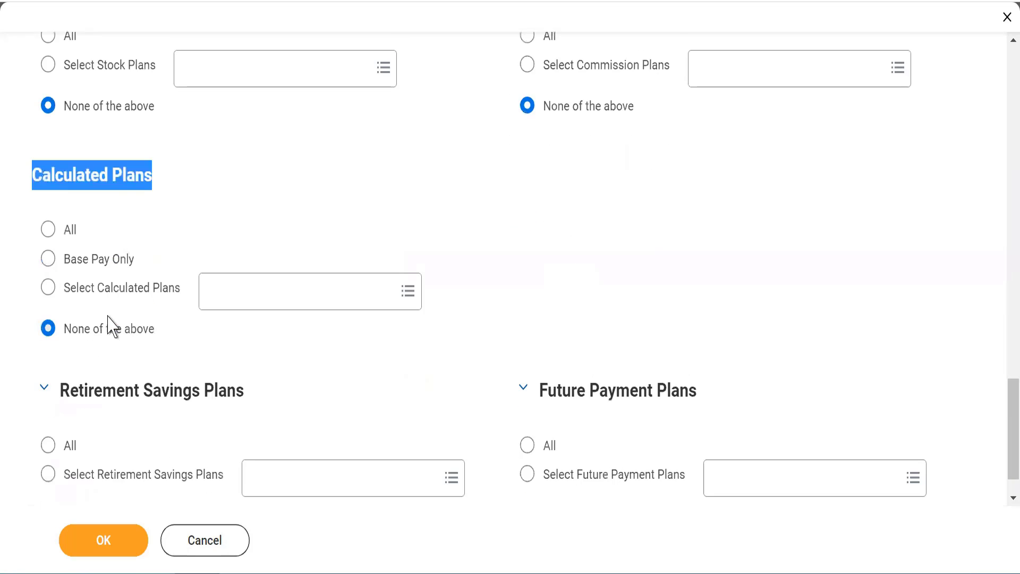
{"action": "double_click", "coordinate": [128, 348]}
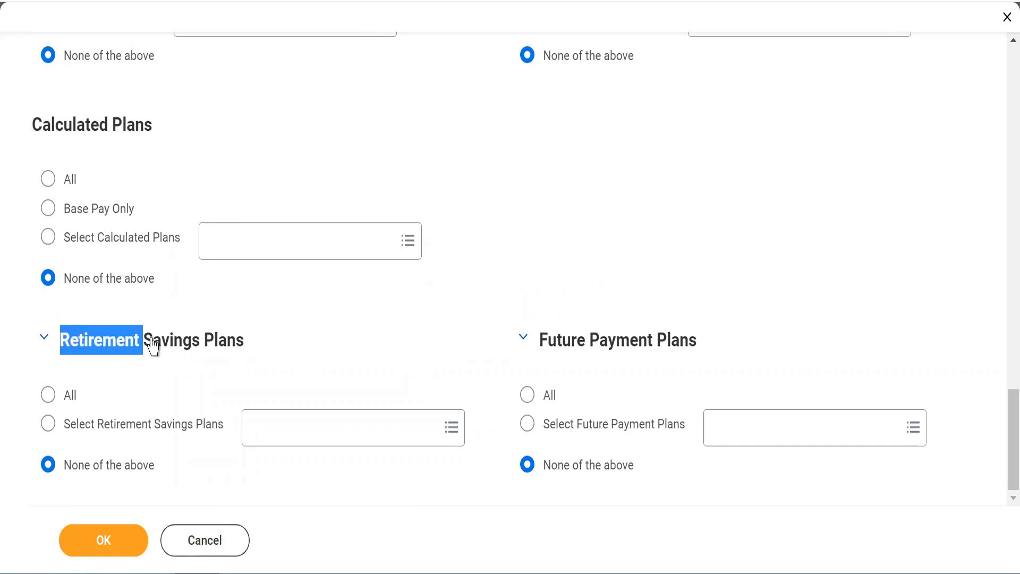
{"action": "double_click", "coordinate": [146, 343]}
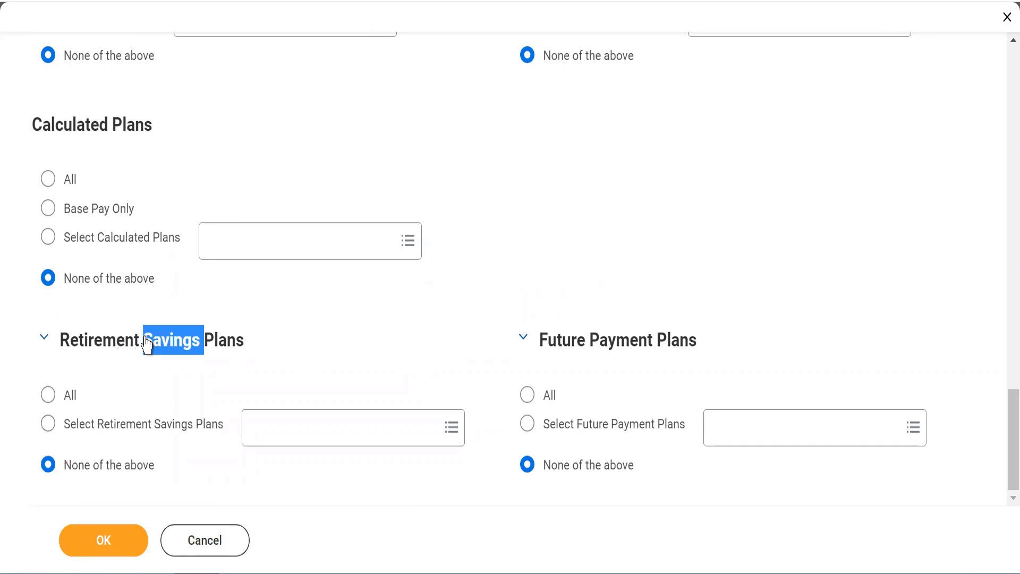
{"action": "triple_click", "coordinate": [611, 366]}
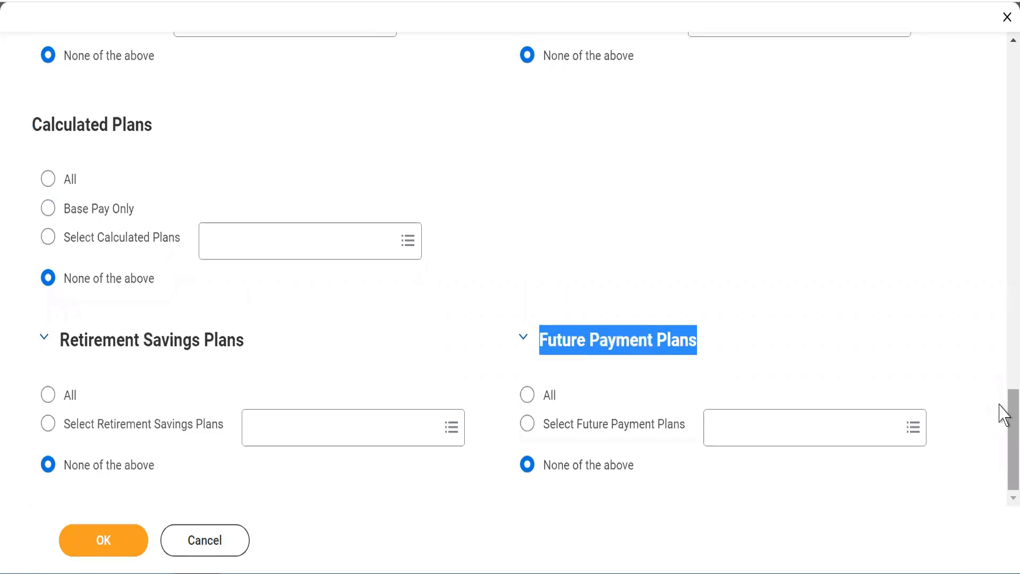
- Look over the whole Create Configurable Compensation Basis form once more and cancel it without creating a basis
{"action": "left_click_drag", "start_coordinate": [1003, 412], "coordinate": [999, 61]}
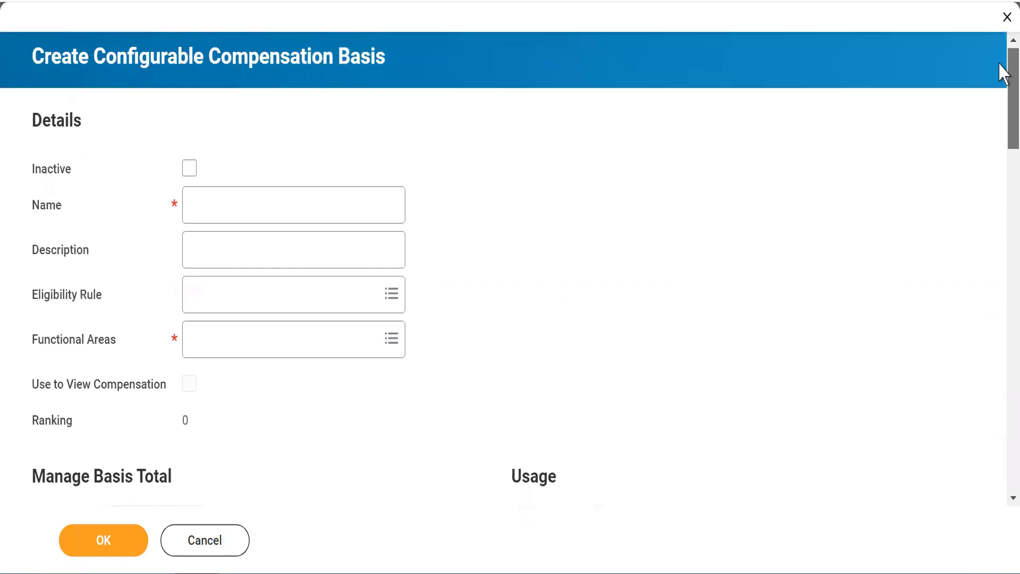
{"action": "left_click", "coordinate": [999, 305]}
{"action": "left_click_drag", "start_coordinate": [999, 306], "coordinate": [1002, 428]}
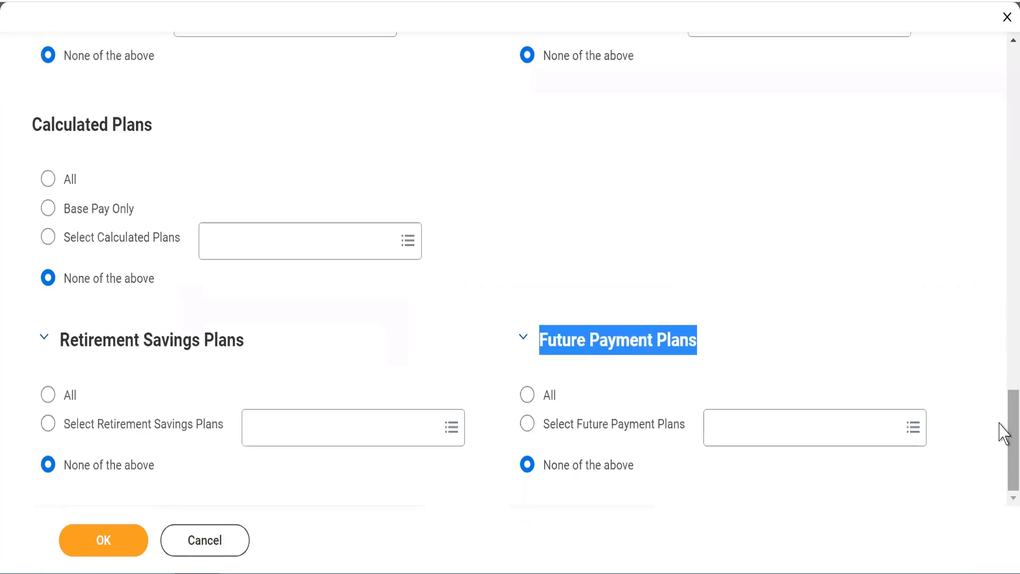
{"action": "left_click", "coordinate": [203, 553]}
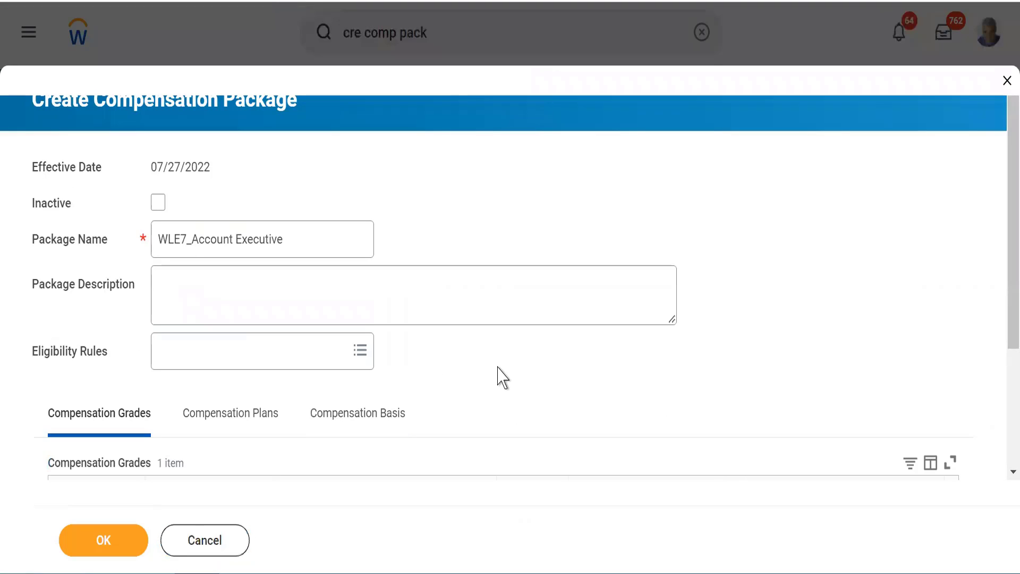
- Check the entries of the WLE7_Account Executive compensation package and submit it
{"action": "scroll", "coordinate": [1002, 321], "scroll_direction": "down", "scroll_amount": 3}
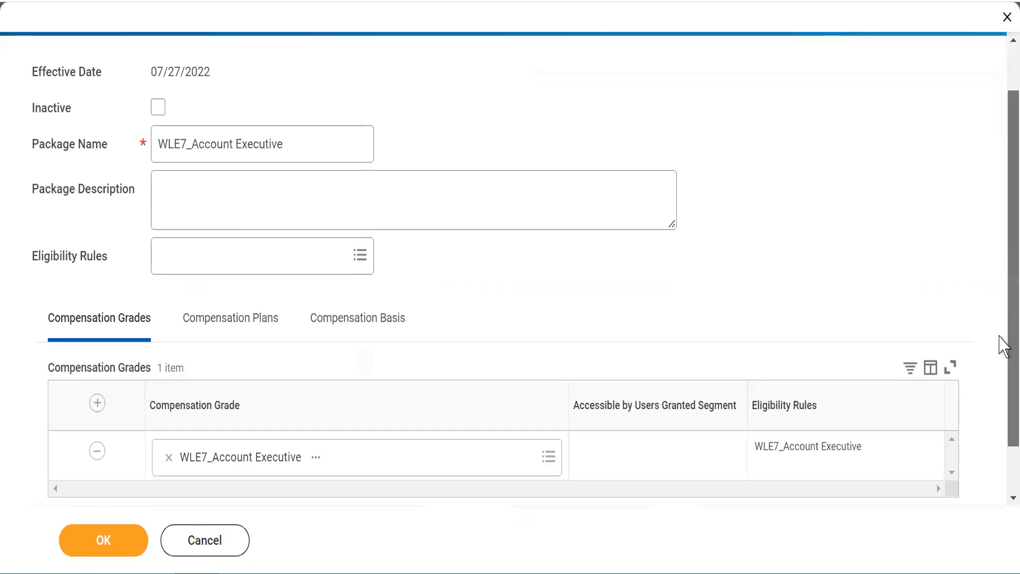
{"action": "scroll", "coordinate": [1003, 319], "scroll_direction": "down", "scroll_amount": 1}
{"action": "scroll", "coordinate": [1001, 244], "scroll_direction": "up", "scroll_amount": 2}
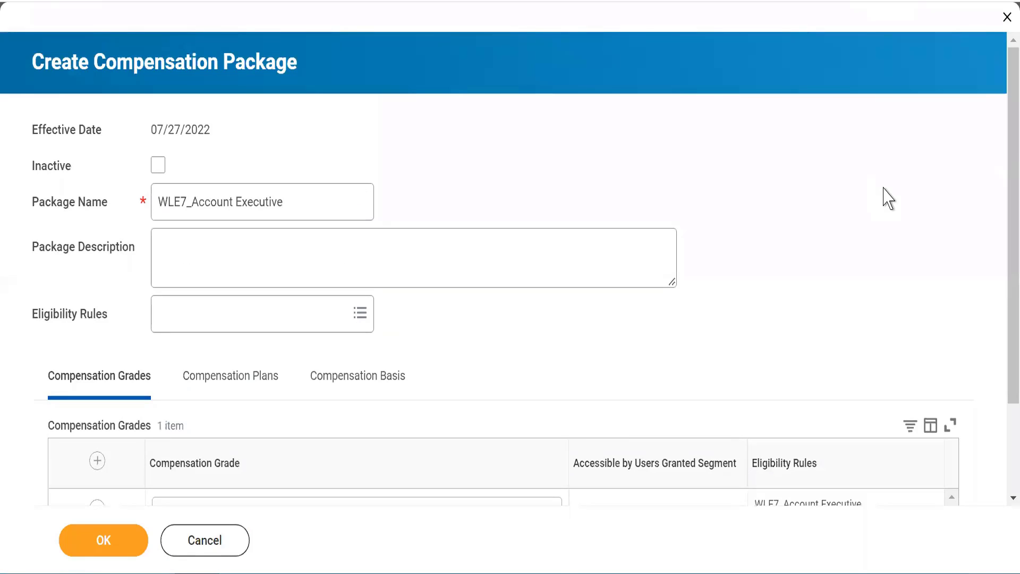
{"action": "scroll", "coordinate": [999, 228], "scroll_direction": "down", "scroll_amount": 3}
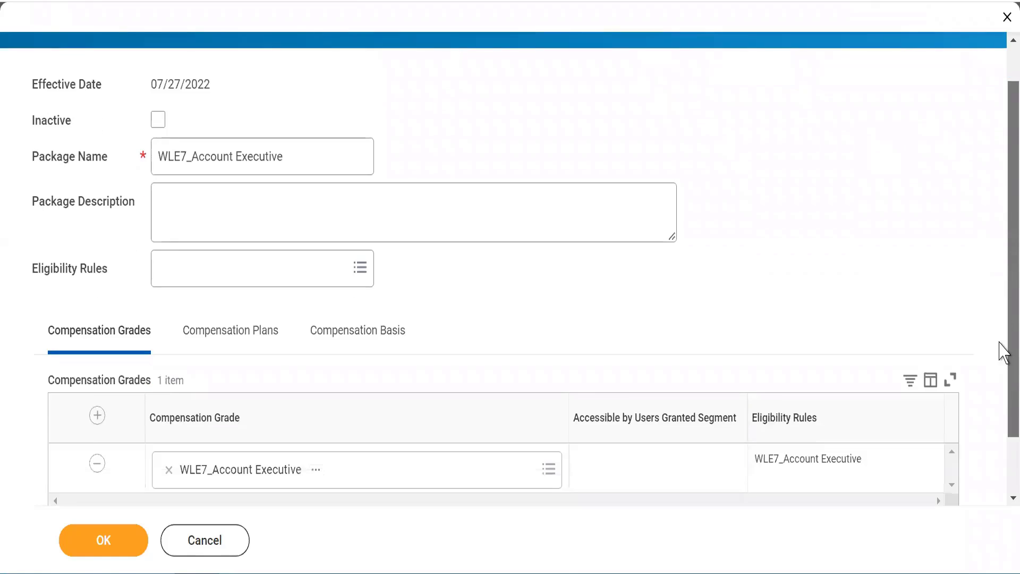
{"action": "scroll", "coordinate": [1004, 207], "scroll_direction": "up", "scroll_amount": 3}
{"action": "scroll", "coordinate": [1004, 361], "scroll_direction": "down", "scroll_amount": 3}
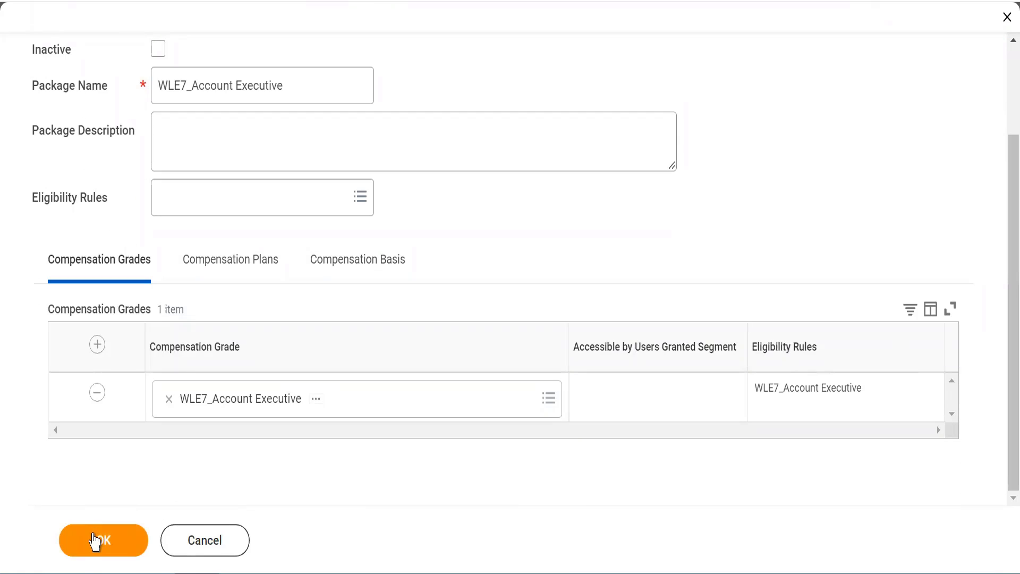
{"action": "left_click", "coordinate": [95, 541]}
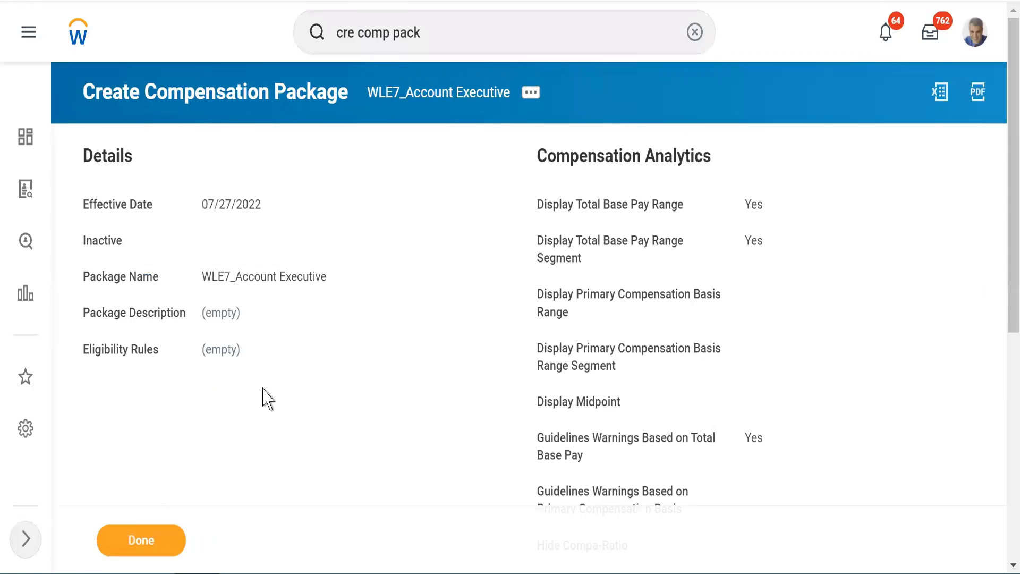
- Review the created package's details, compensation analytics and Compensation Basis table, and close the summary
{"action": "scroll", "coordinate": [265, 399], "scroll_direction": "down", "scroll_amount": 3}
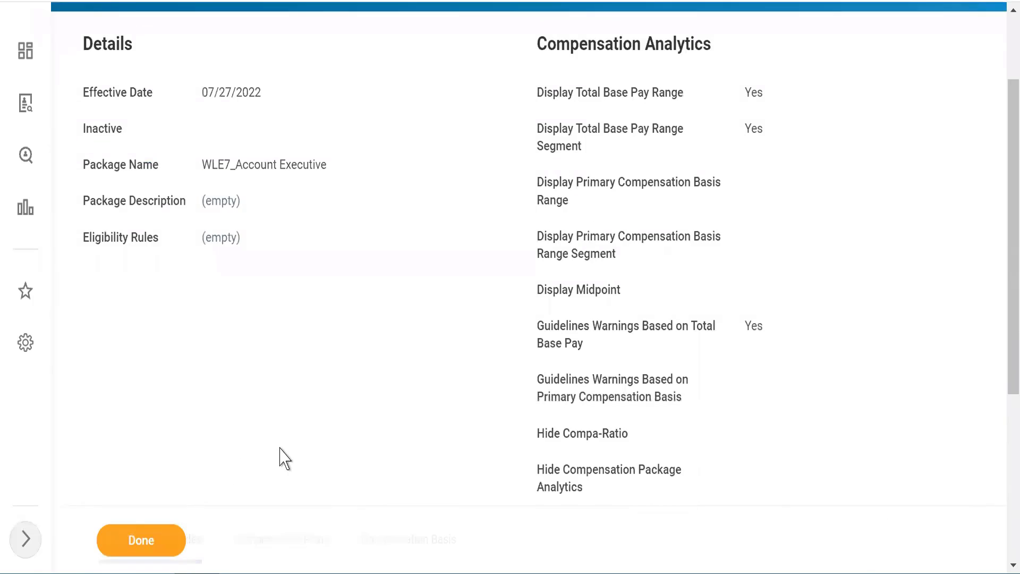
{"action": "scroll", "coordinate": [284, 458], "scroll_direction": "up", "scroll_amount": 2}
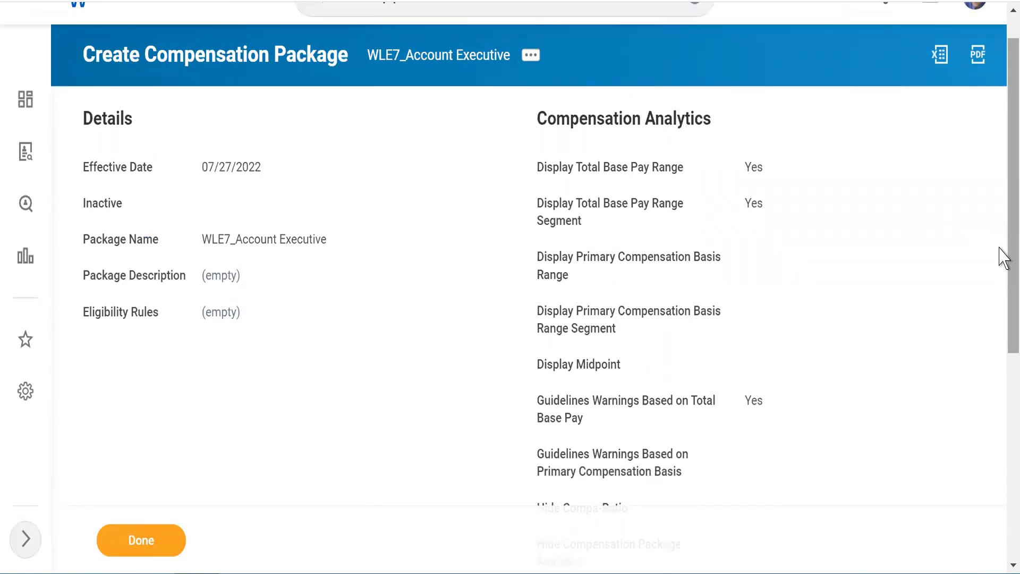
{"action": "left_click", "coordinate": [998, 398]}
{"action": "left_click", "coordinate": [394, 238]}
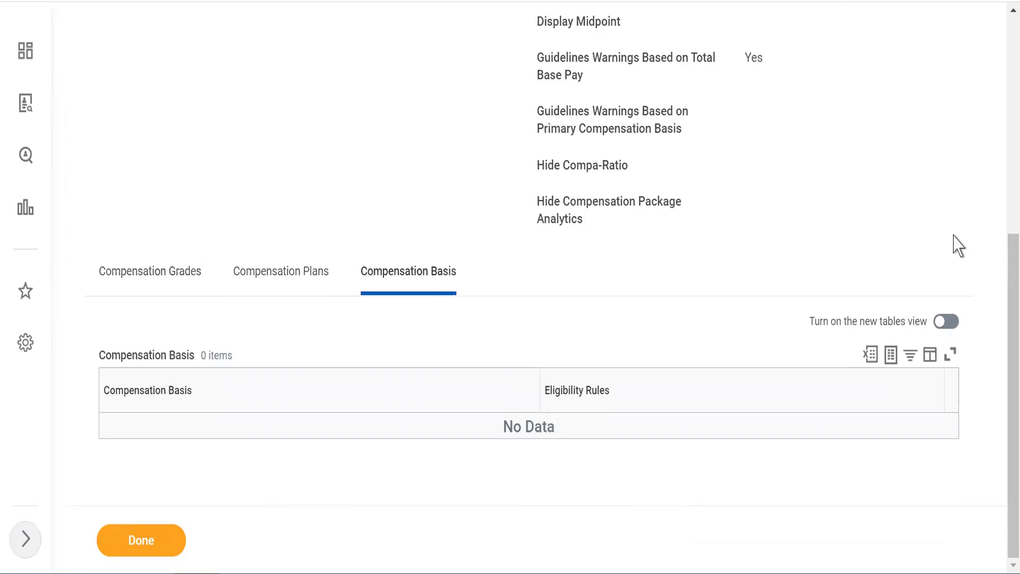
{"action": "scroll", "coordinate": [1003, 180], "scroll_direction": "up", "scroll_amount": 7}
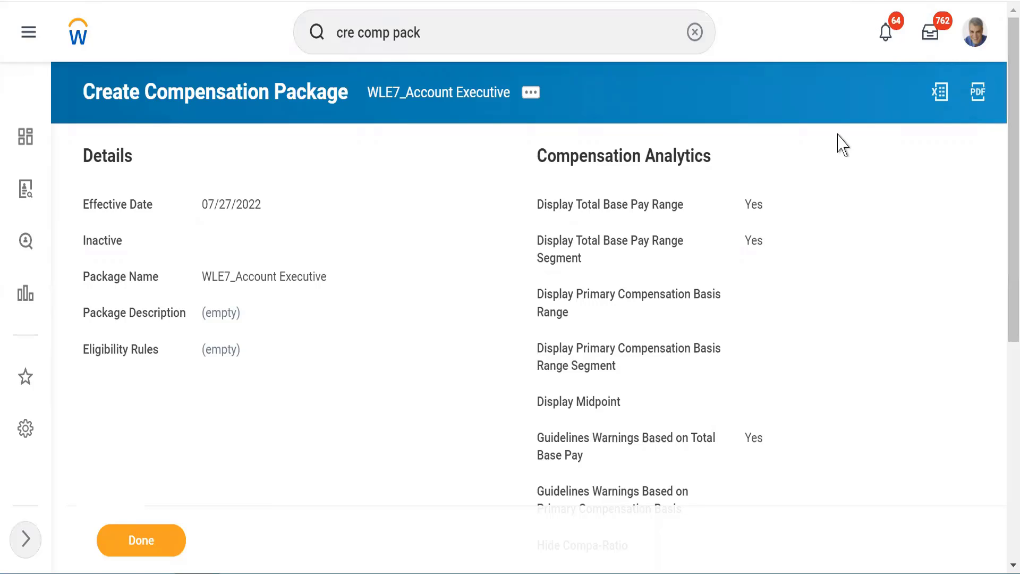
{"action": "left_click", "coordinate": [131, 545]}
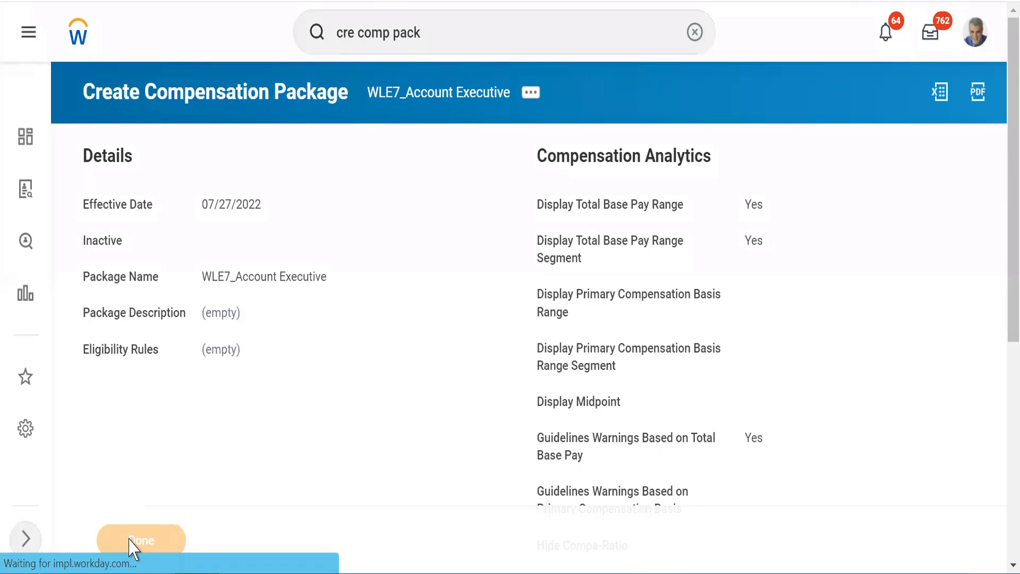